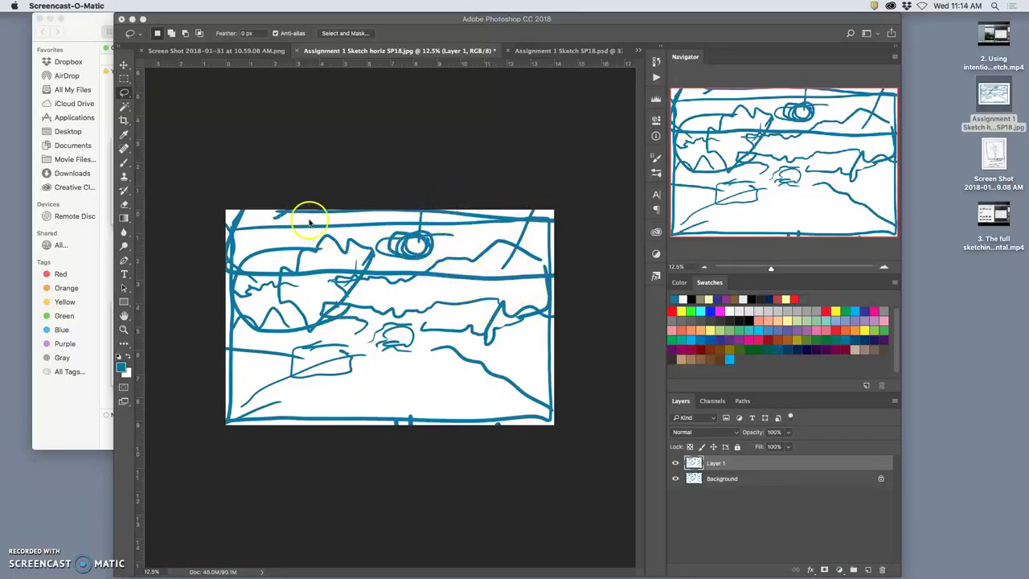
Bring the Sketch SP18.psd document forward and float it in its own window.
click(575, 51)
click(571, 51)
drag(534, 51, 581, 139)
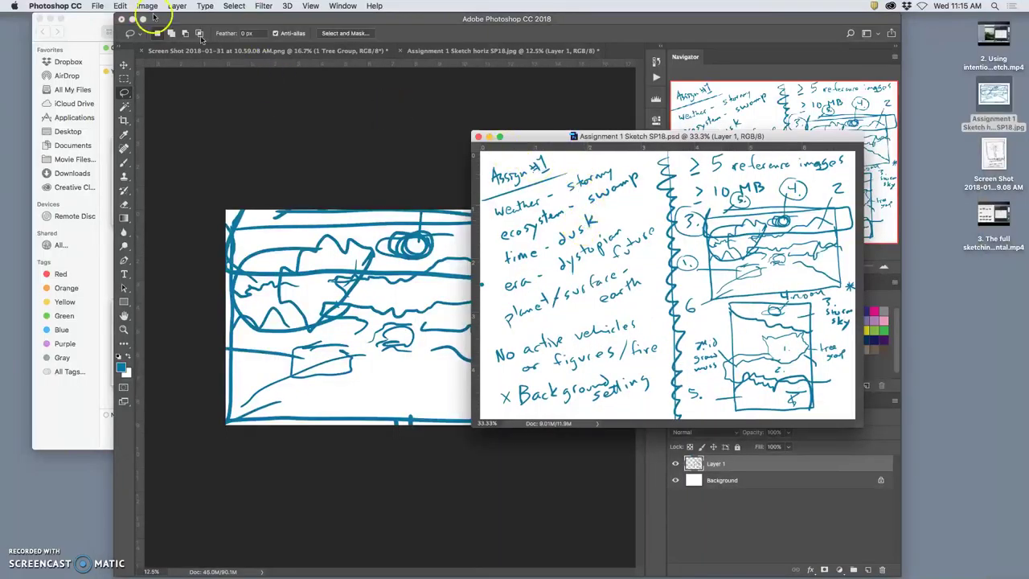
Save the sketch as a JPEG copy on the desktop with default quality settings.
click(97, 7)
click(131, 113)
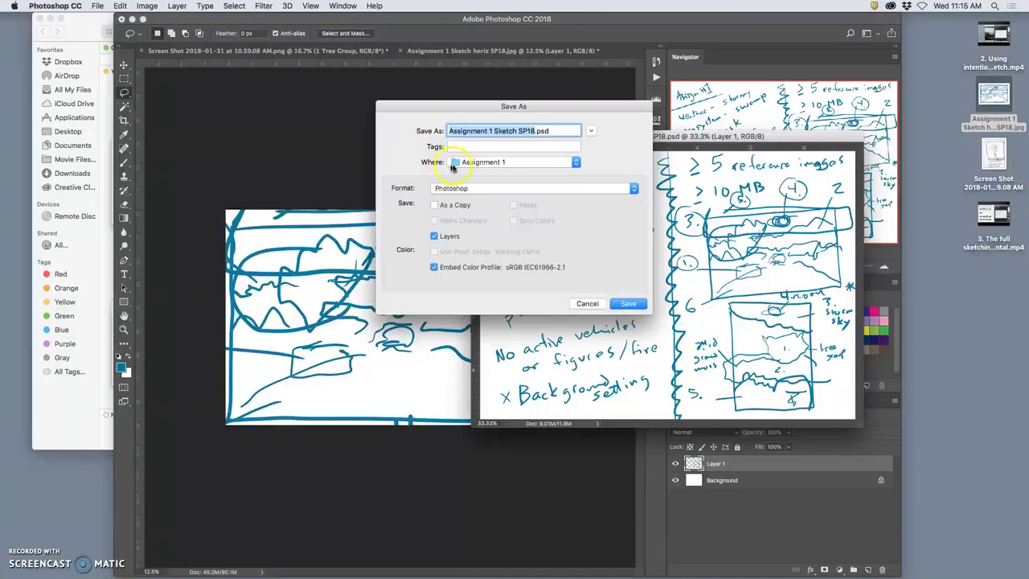
click(516, 188)
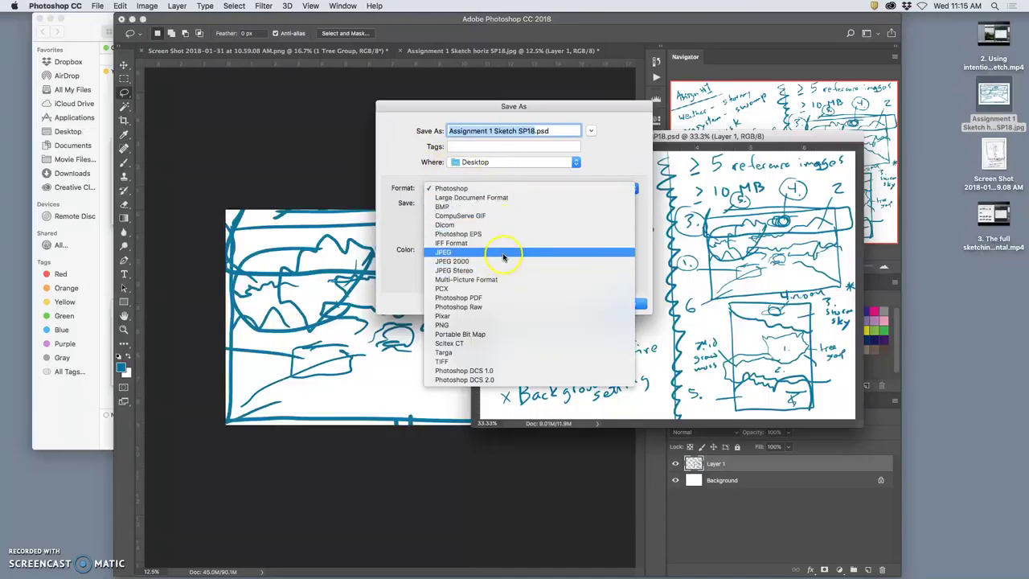
click(503, 255)
click(620, 303)
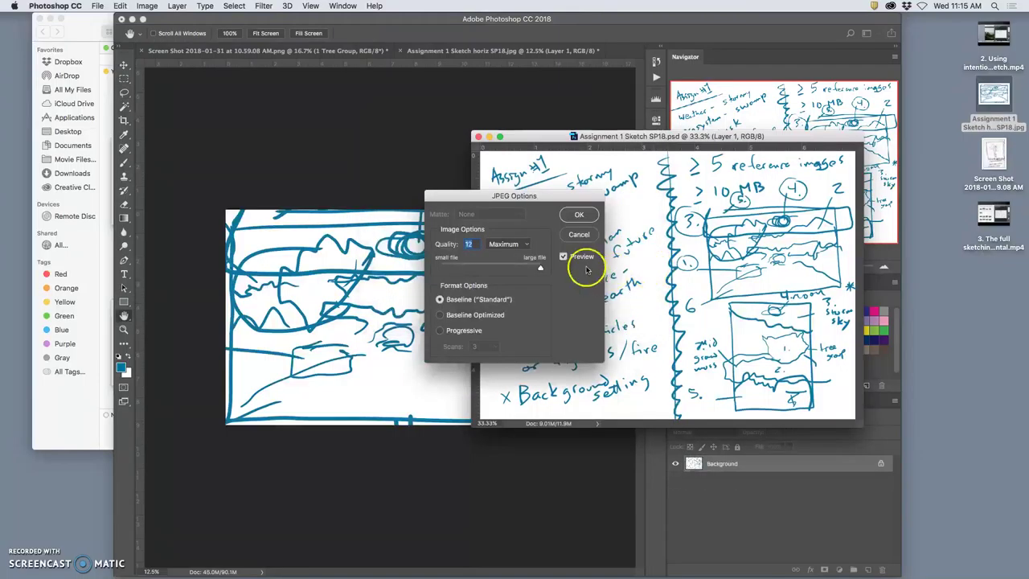
click(585, 212)
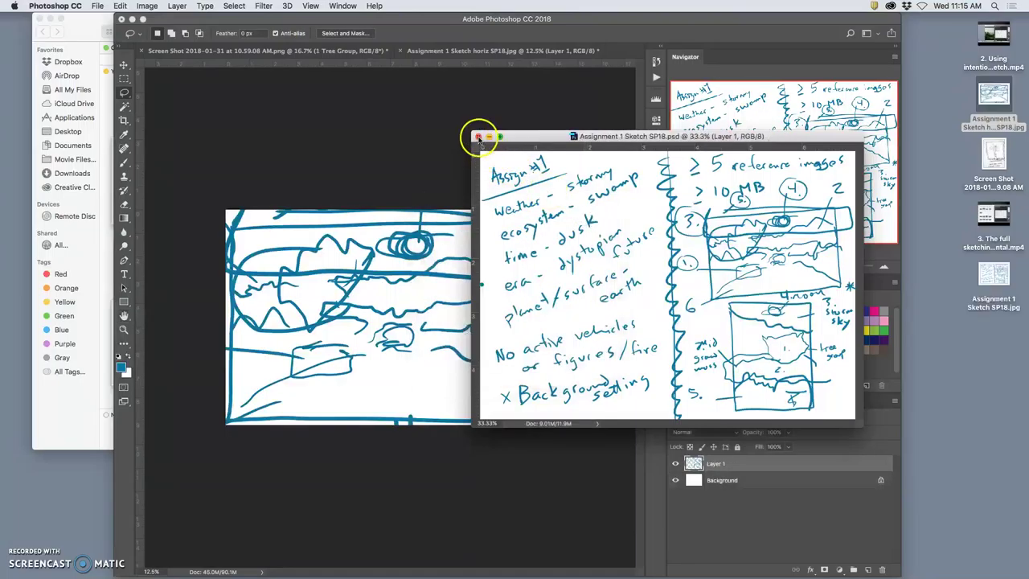
Close the sketch, open its desktop JPEG in Preview, and shrink it into the lower-right corner.
click(478, 137)
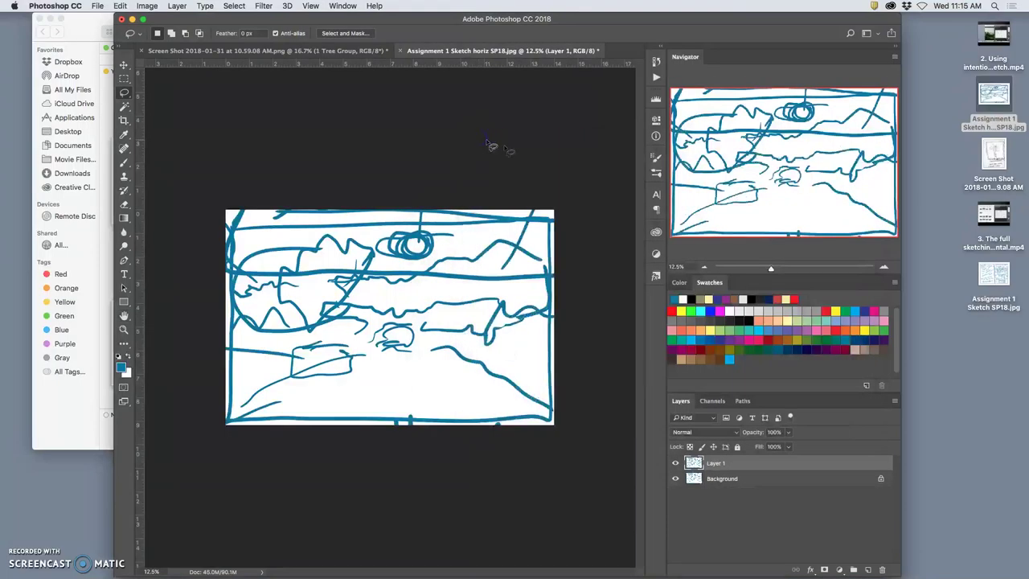
double_click(1010, 280)
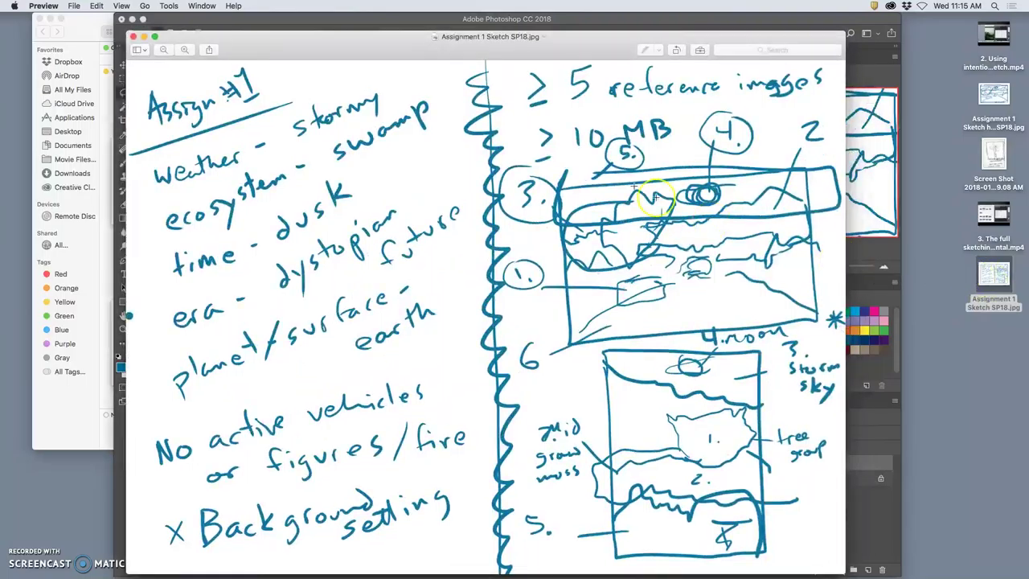
drag(390, 63, 379, 12)
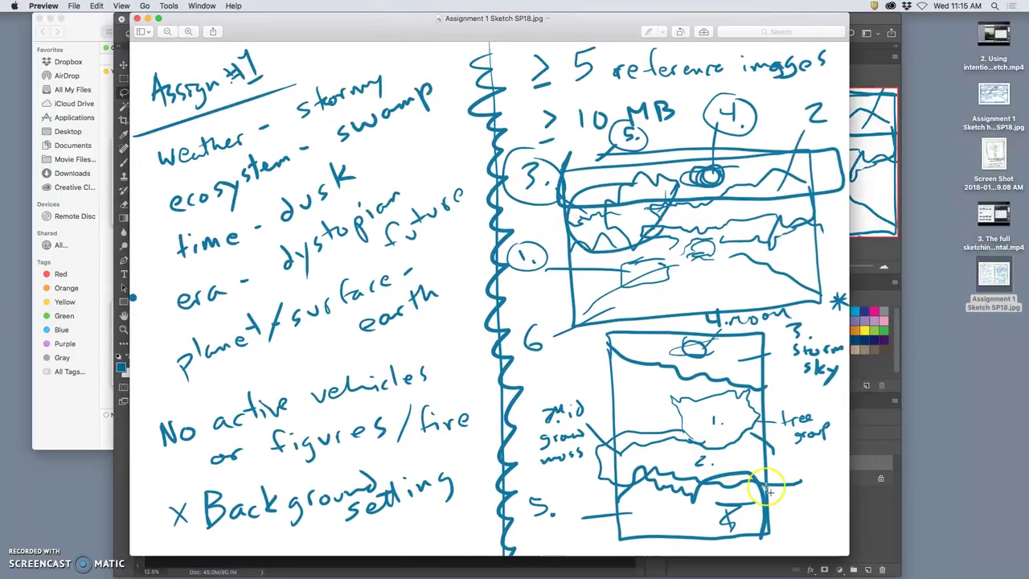
mouse_move(838, 537)
mouse_down()
mouse_move(566, 299)
mouse_move(414, 235)
mouse_up()
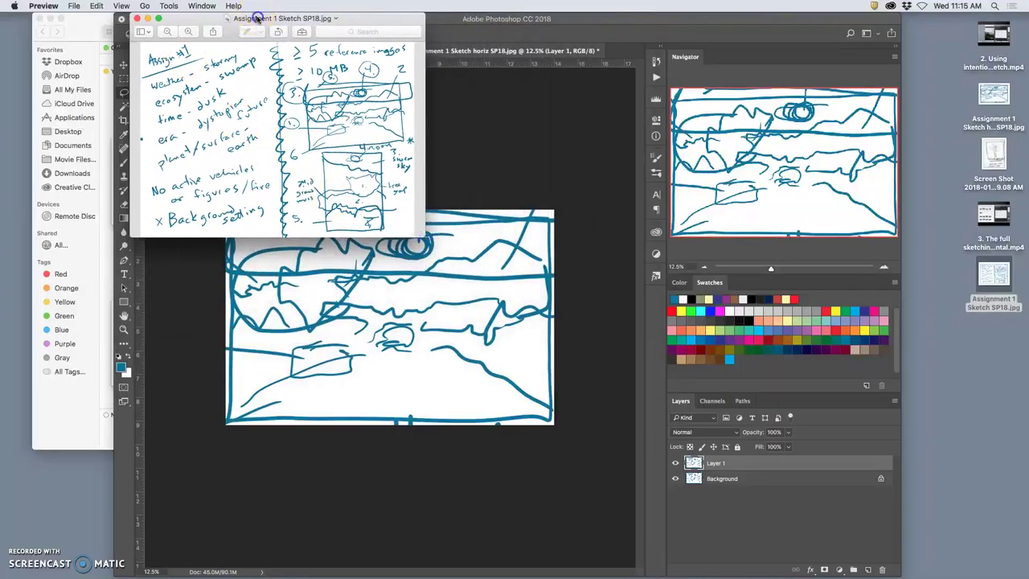
drag(246, 19, 876, 373)
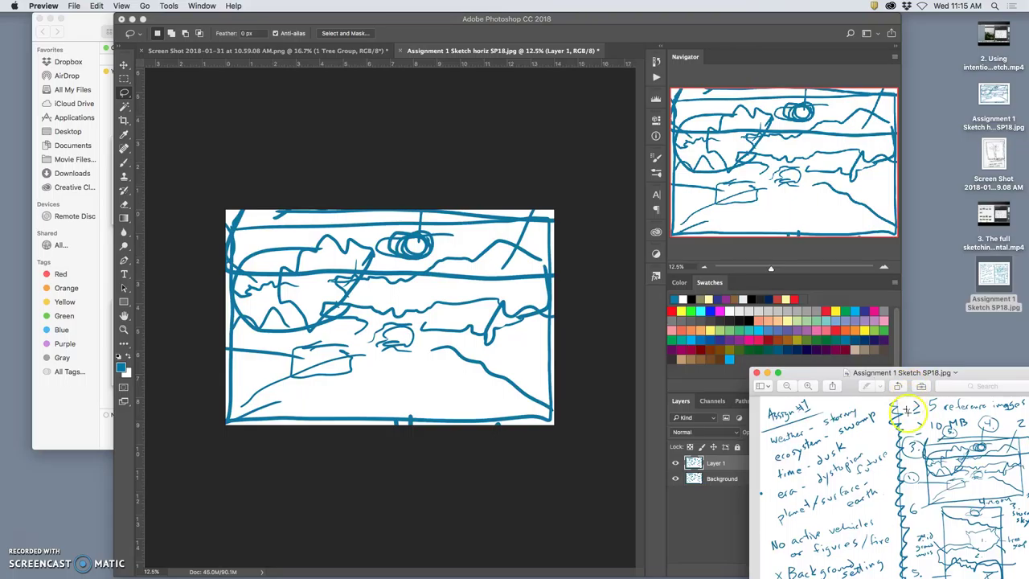
Enlarge the canvas to 40 × 30 inches with gray extension color, then fit it on screen.
click(547, 22)
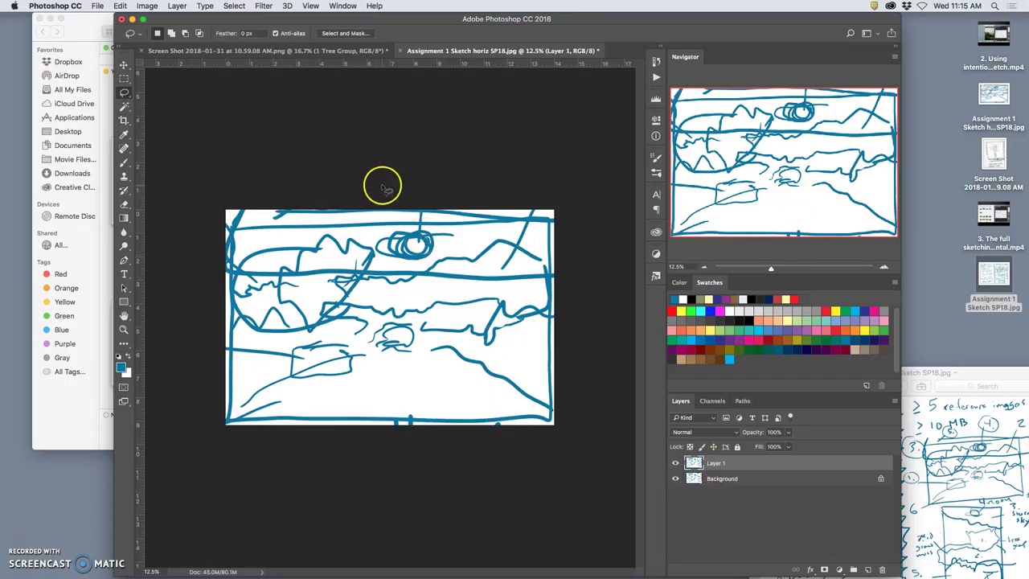
drag(363, 21, 197, 22)
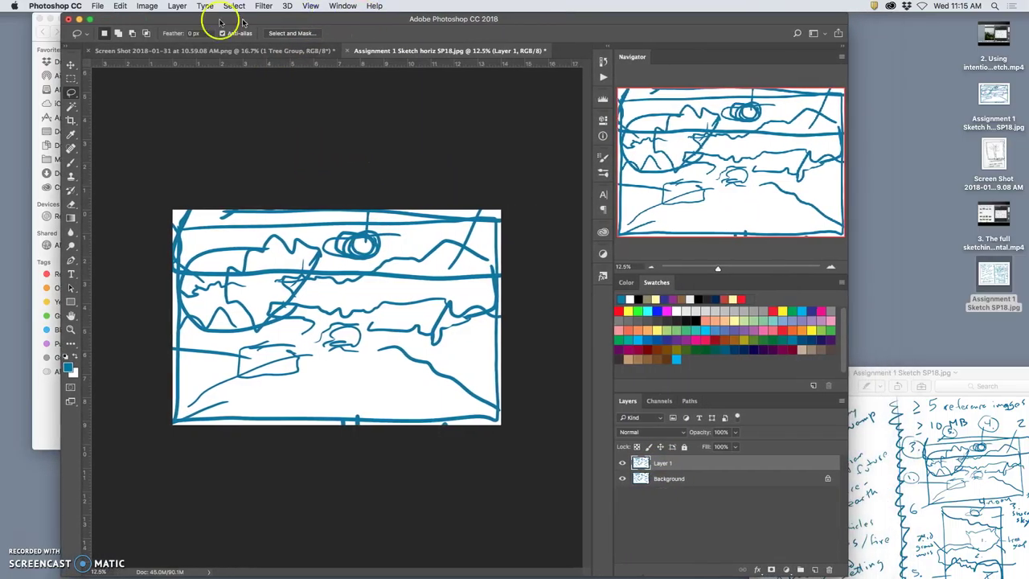
click(146, 8)
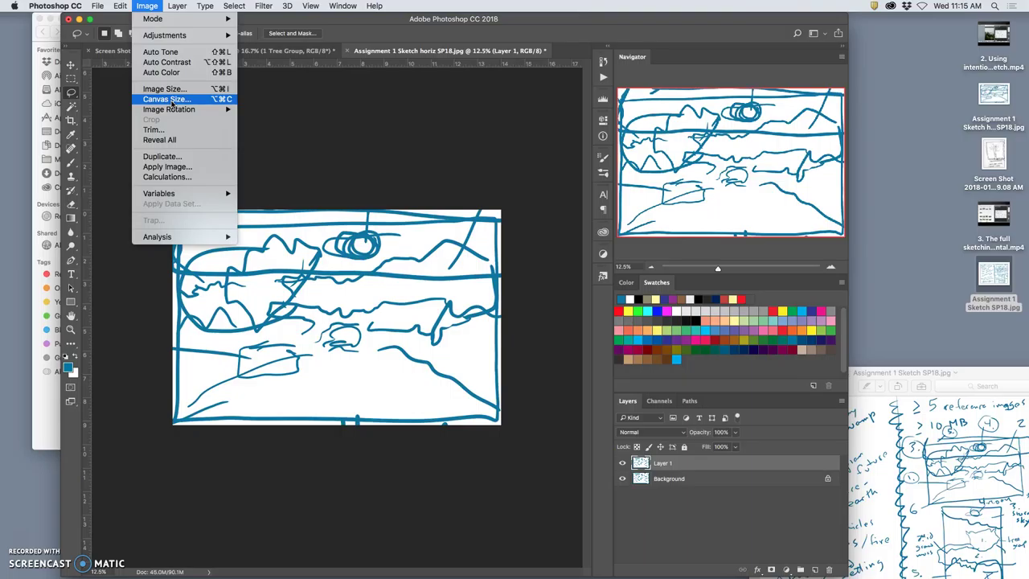
click(170, 100)
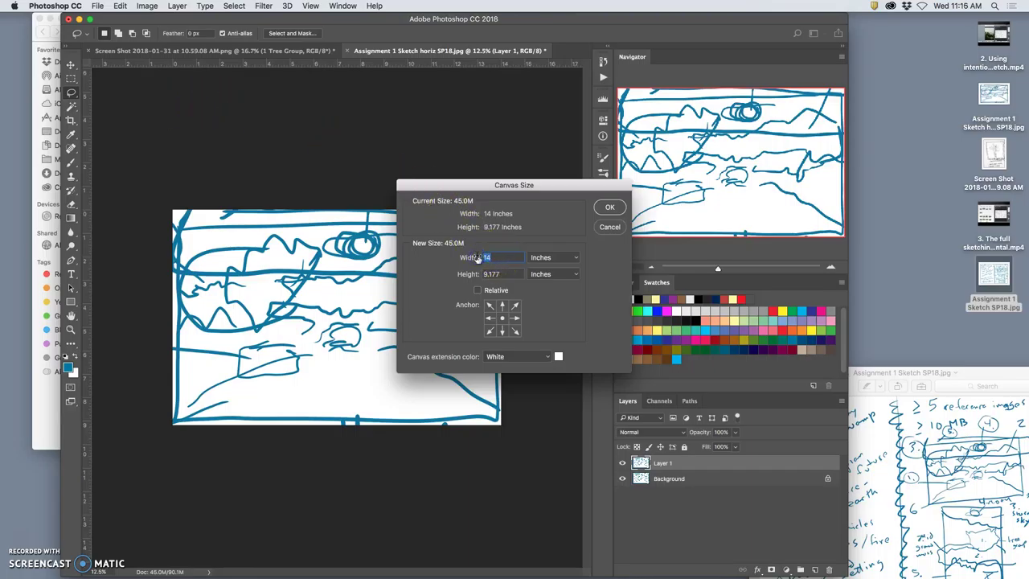
click(502, 273)
text(30)
click(547, 359)
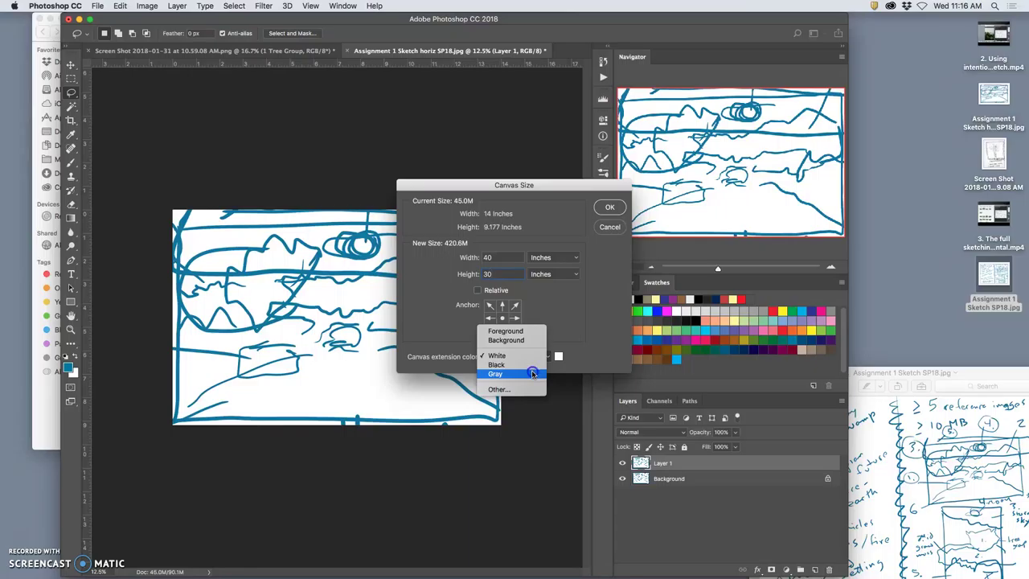
click(532, 374)
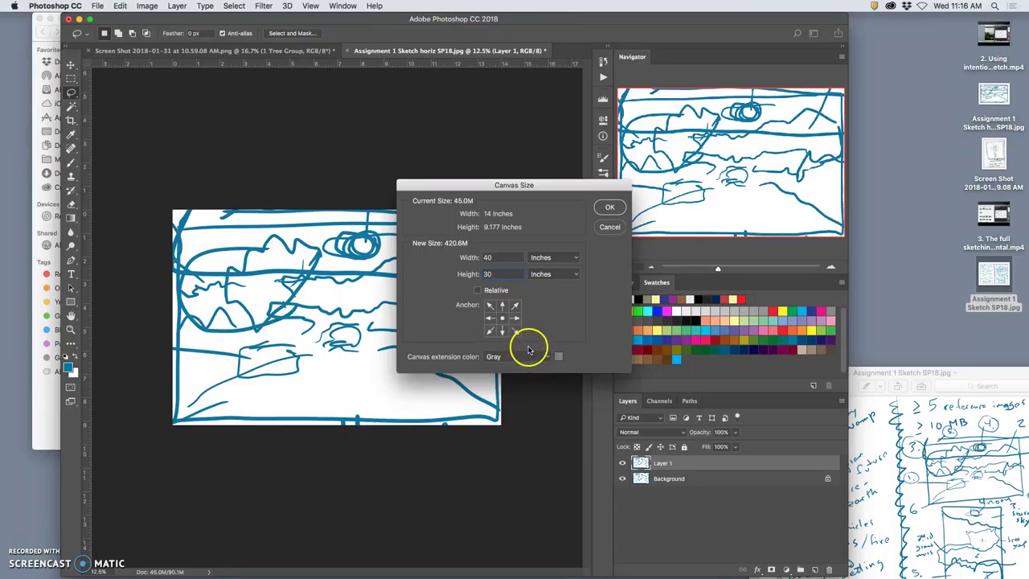
mouse_move(514, 357)
click(610, 208)
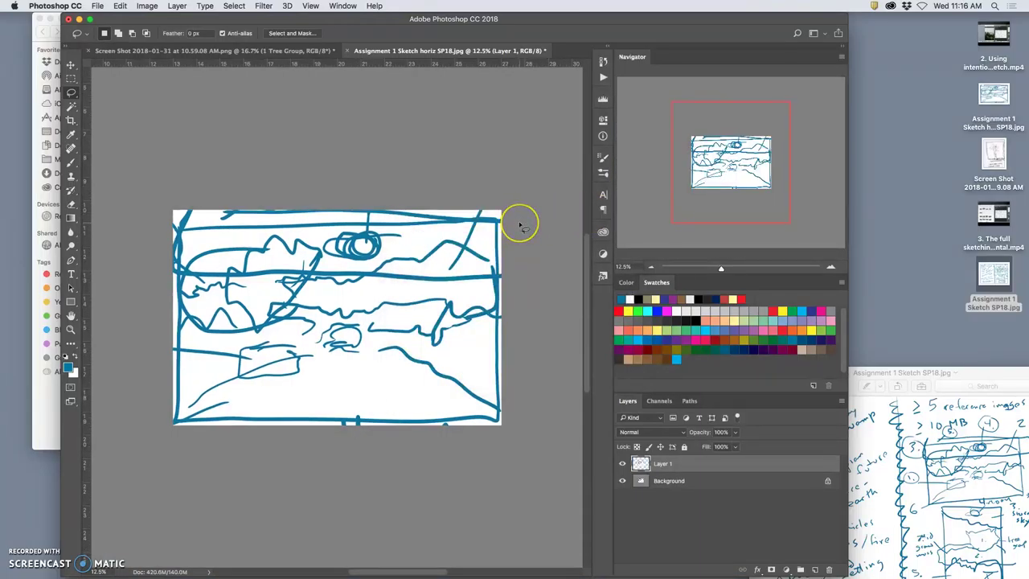
key(super+0)
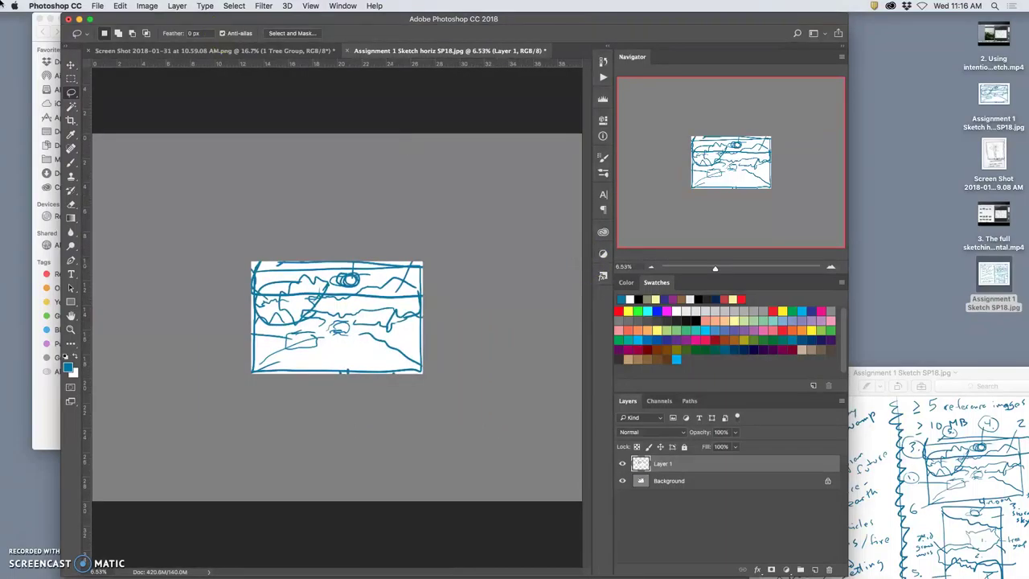
Drag 6 Stormy Creek Invitation.jpg into the document and place it below-right of the sketch.
click(36, 26)
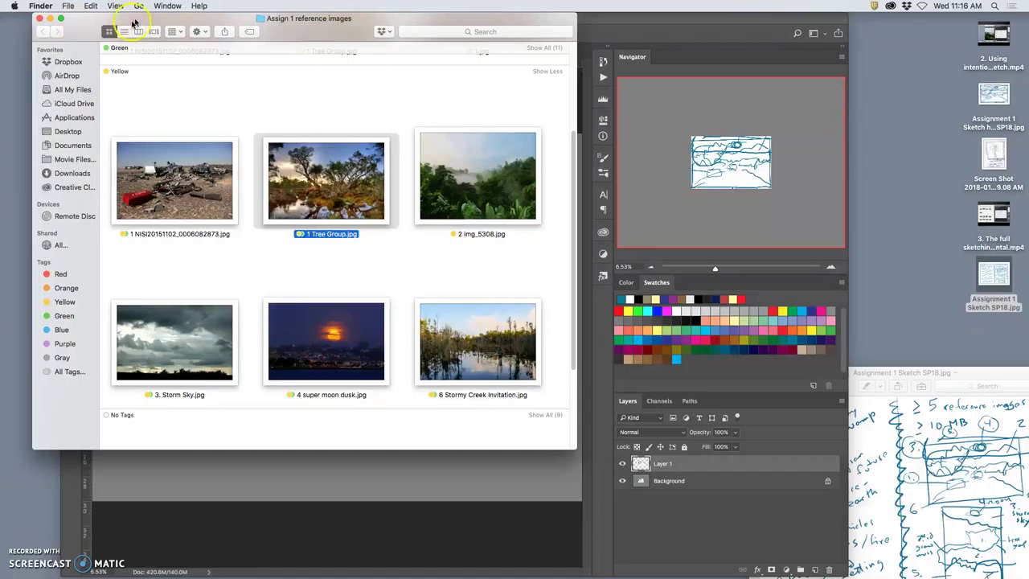
drag(137, 18, 87, 24)
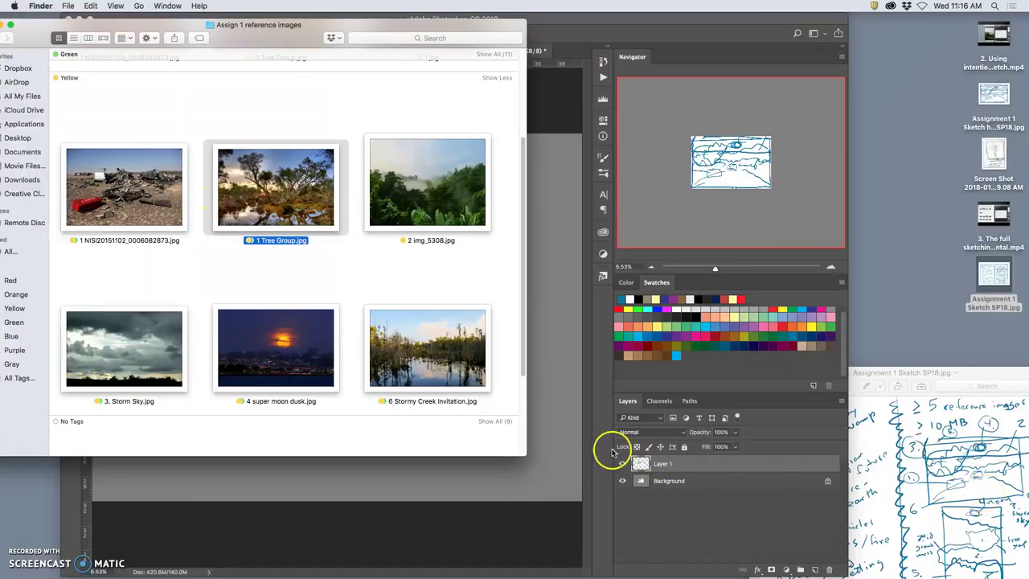
click(452, 370)
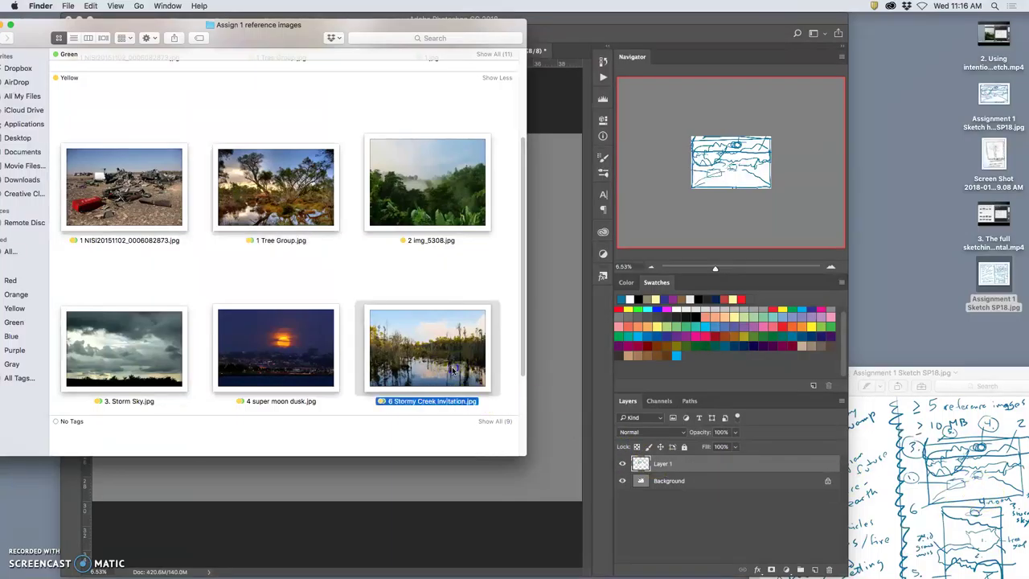
drag(452, 371, 551, 253)
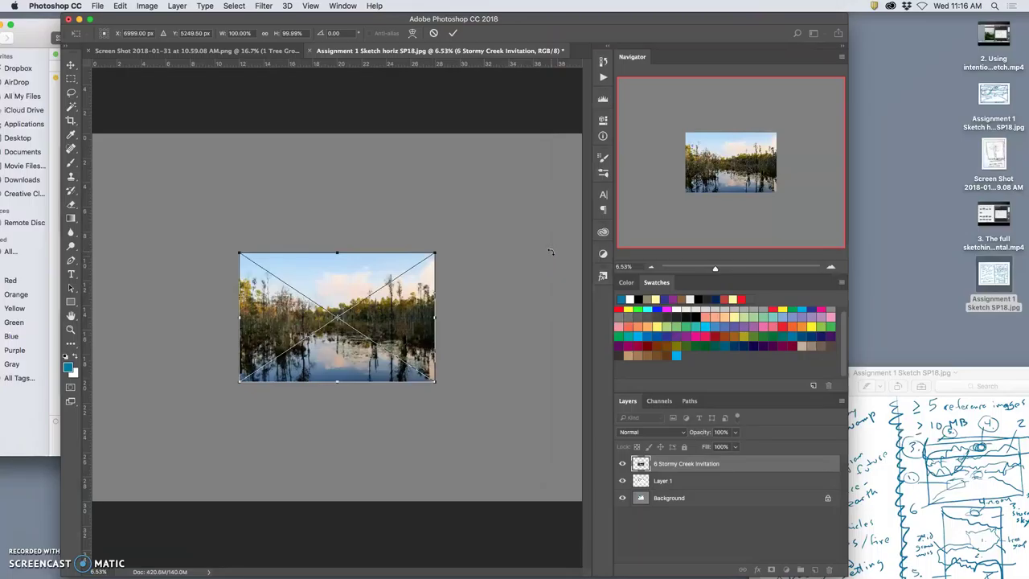
mouse_move(384, 323)
mouse_down()
mouse_move(421, 273)
mouse_move(407, 304)
mouse_up()
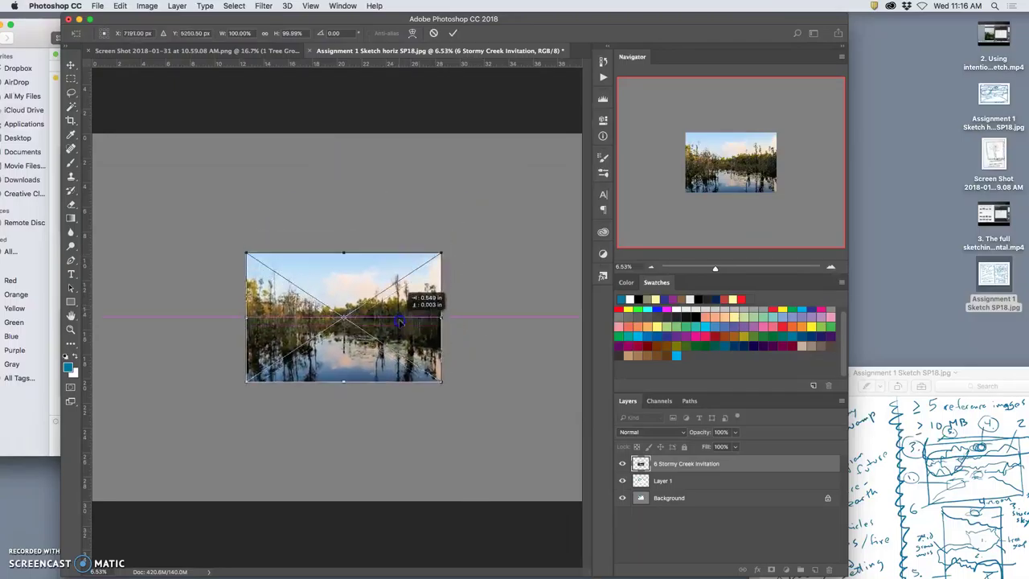
mouse_move(406, 304)
mouse_down()
mouse_move(397, 409)
mouse_move(400, 399)
mouse_up()
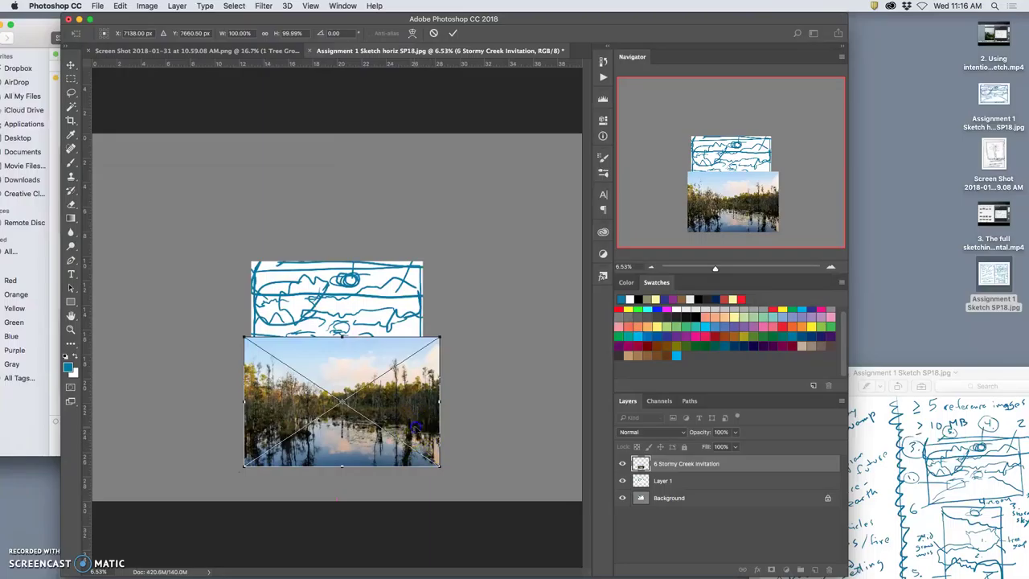
drag(433, 454, 549, 447)
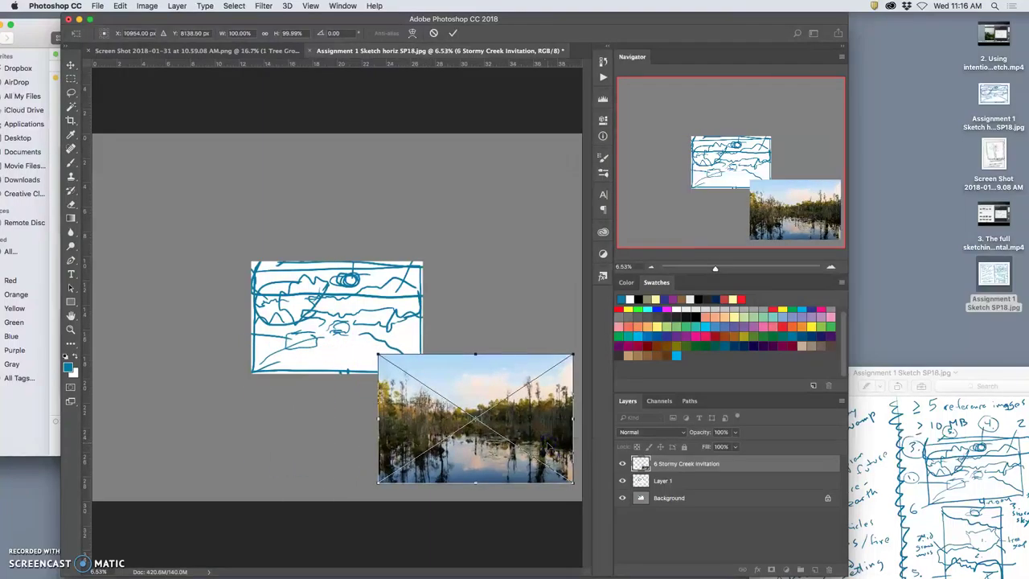
click(641, 468)
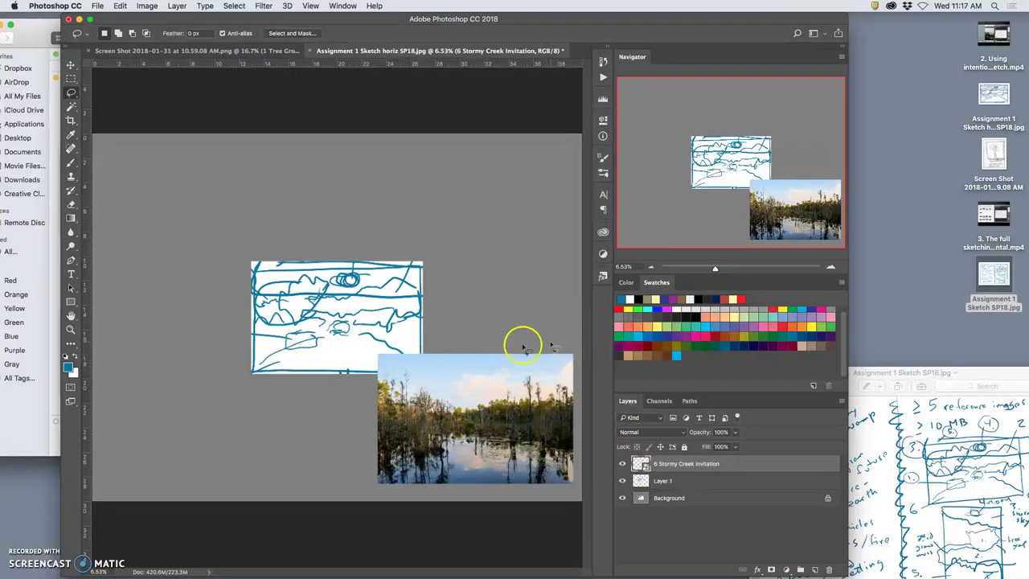
Place the super moon dusk photo, scaled to about 18%, at the canvas's upper right.
click(55, 112)
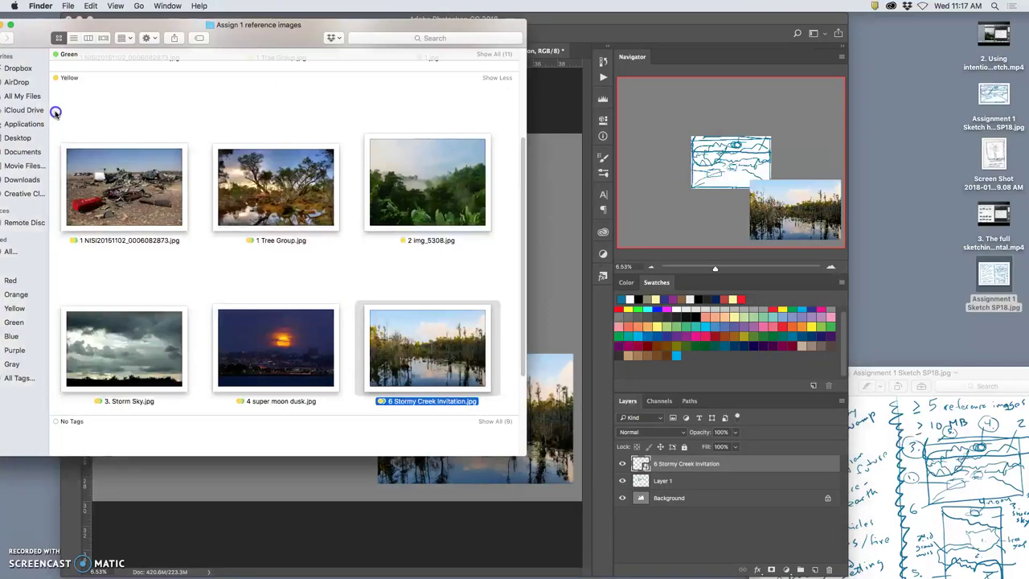
drag(312, 337, 560, 175)
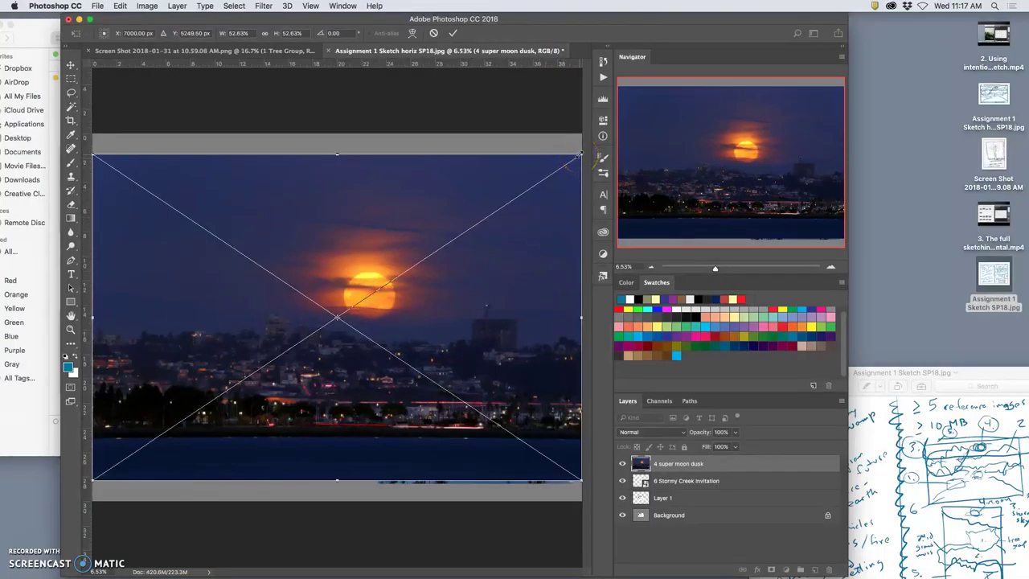
drag(580, 154, 419, 261)
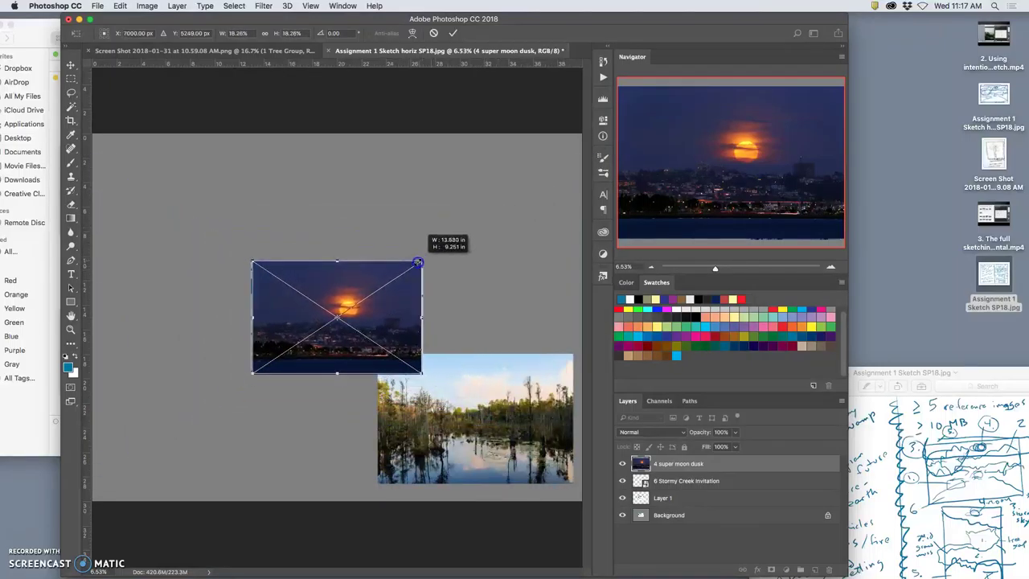
mouse_move(419, 260)
mouse_down()
mouse_move(517, 149)
mouse_move(531, 161)
mouse_move(522, 160)
mouse_up()
click(498, 299)
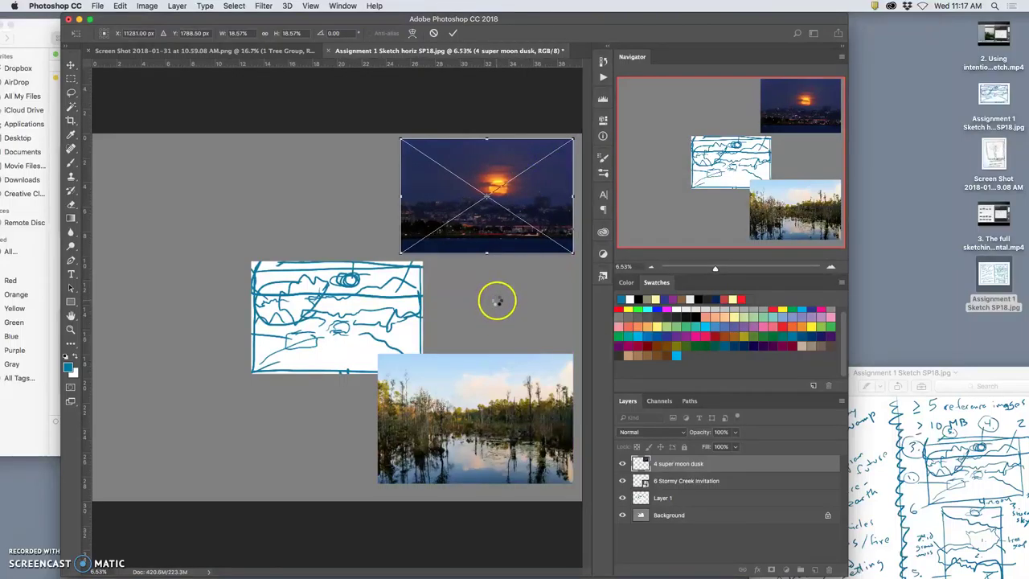
key(Return)
Place 3. Storm Sky.jpg in the document at the upper left.
key(l)
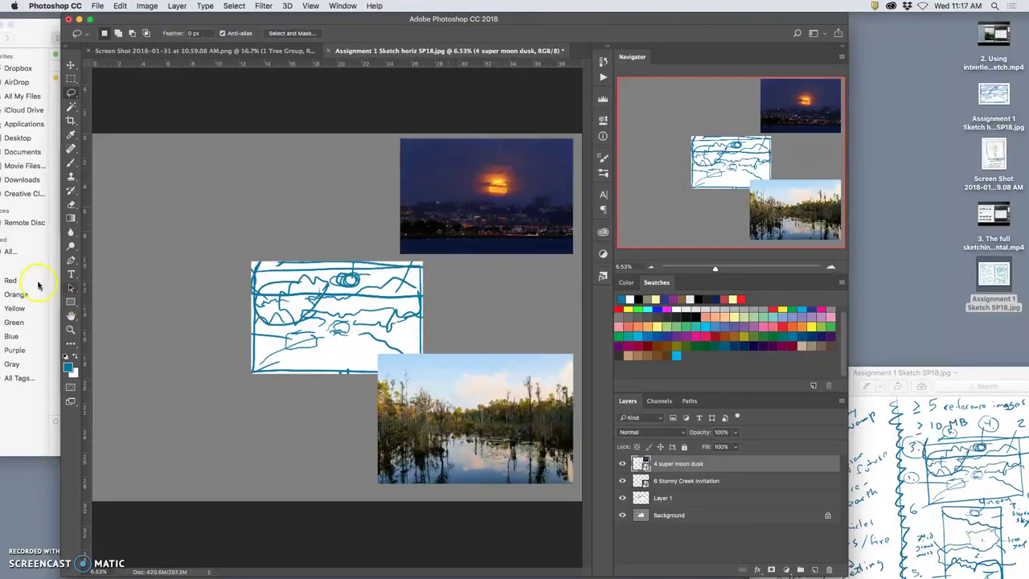
click(36, 270)
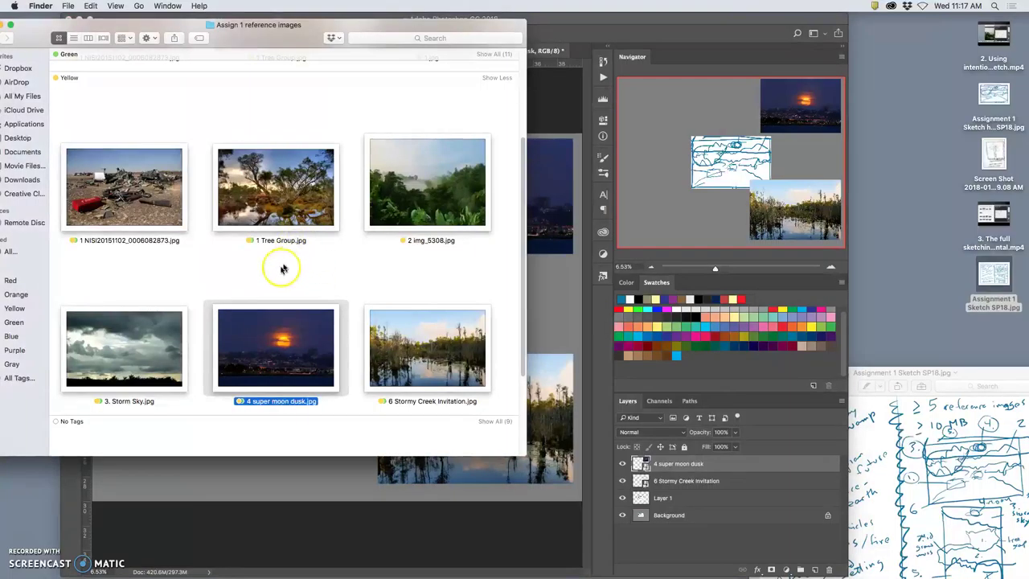
mouse_move(156, 332)
mouse_down()
mouse_move(240, 479)
mouse_move(273, 346)
mouse_up()
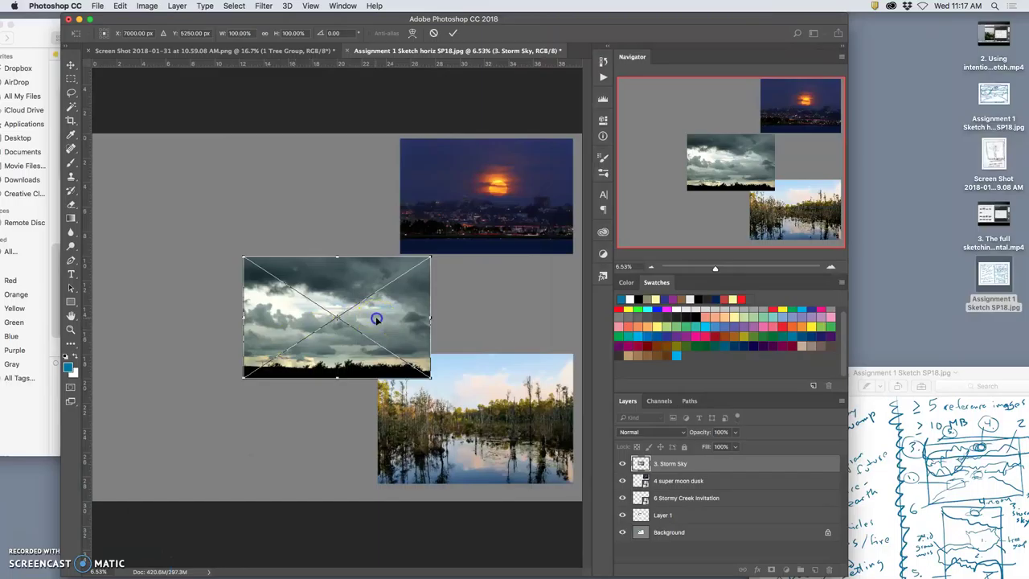
drag(377, 320, 234, 194)
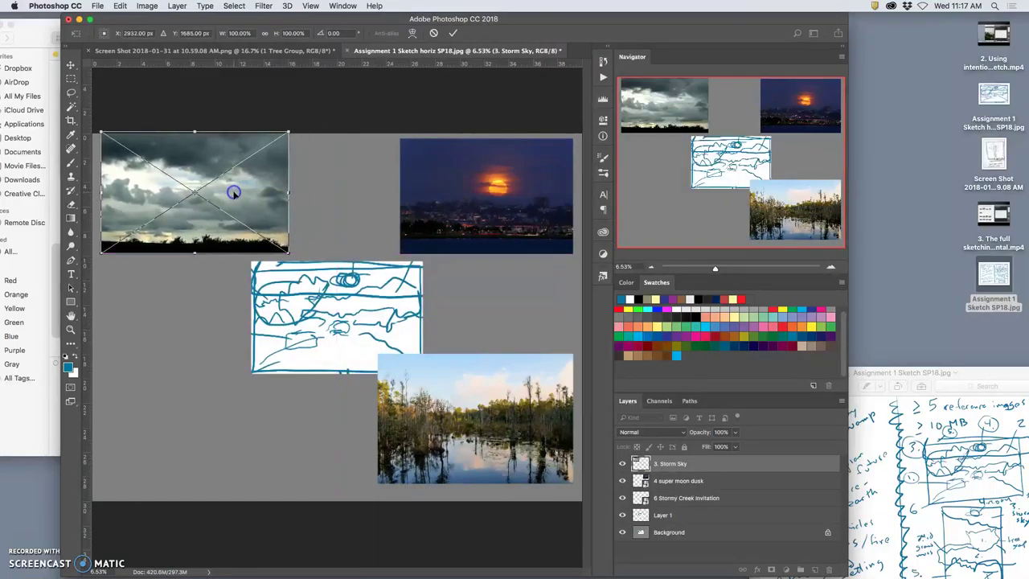
double_click(234, 193)
Add the misty forest photo 2 img_5308.jpg at about half size, right of the sketch.
click(51, 349)
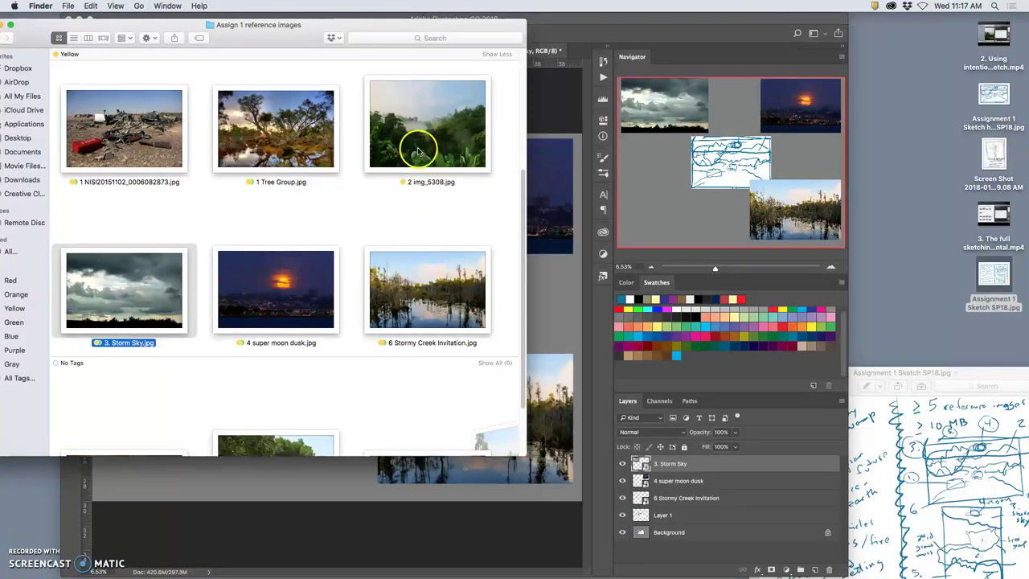
mouse_move(414, 156)
mouse_down()
mouse_move(488, 286)
mouse_move(547, 320)
mouse_up()
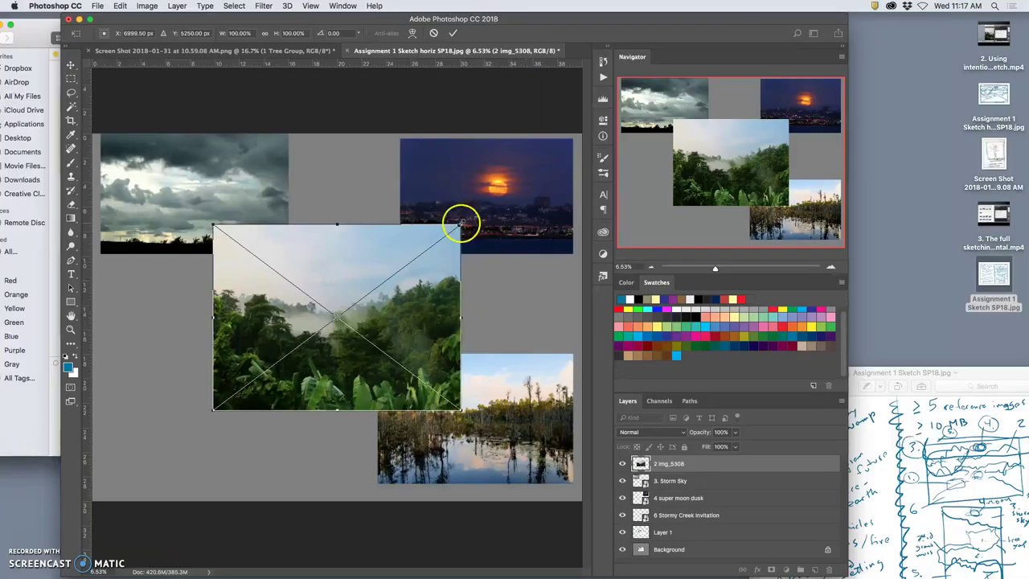
drag(459, 225, 389, 261)
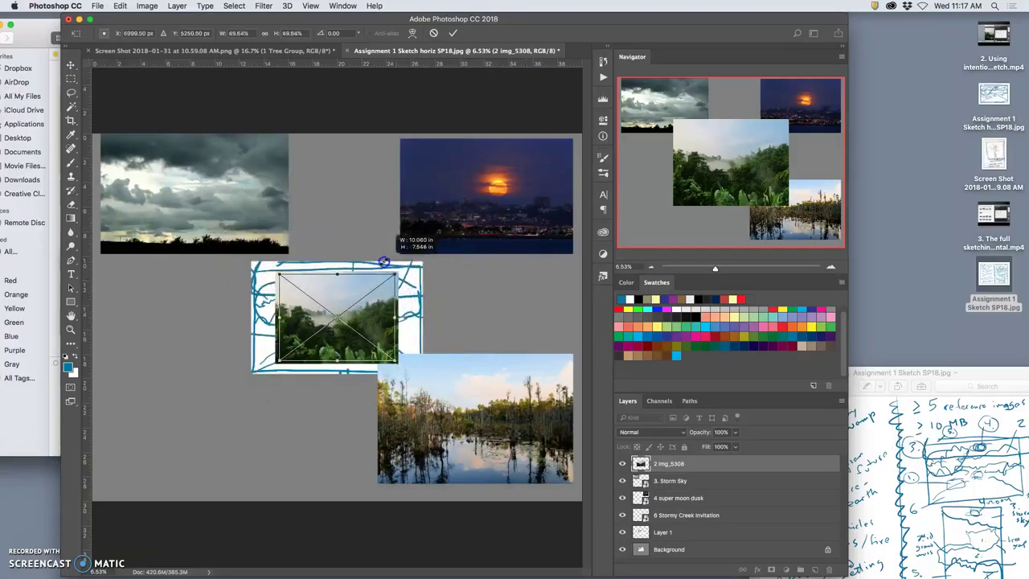
drag(370, 318, 394, 304)
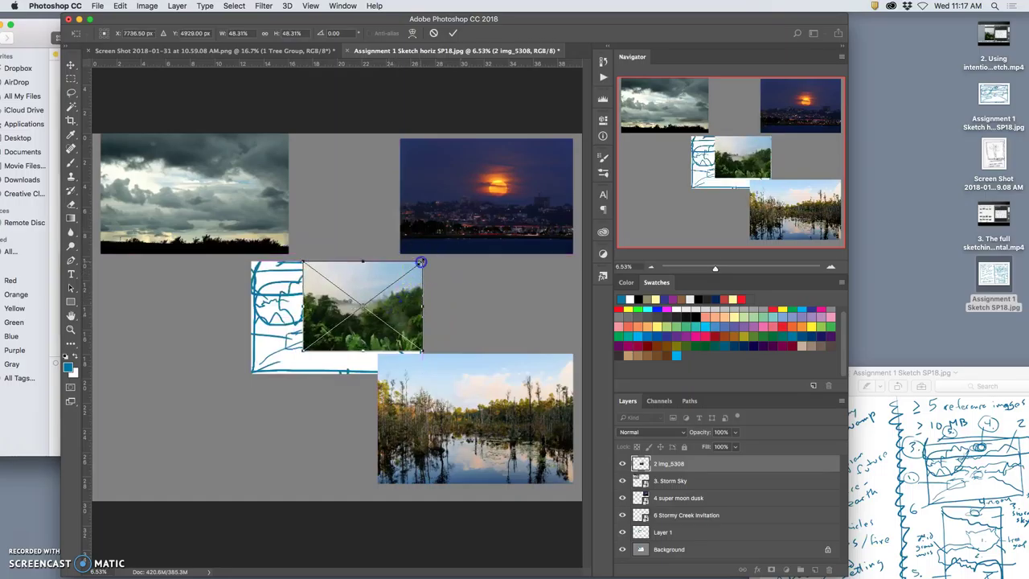
drag(423, 261, 543, 286)
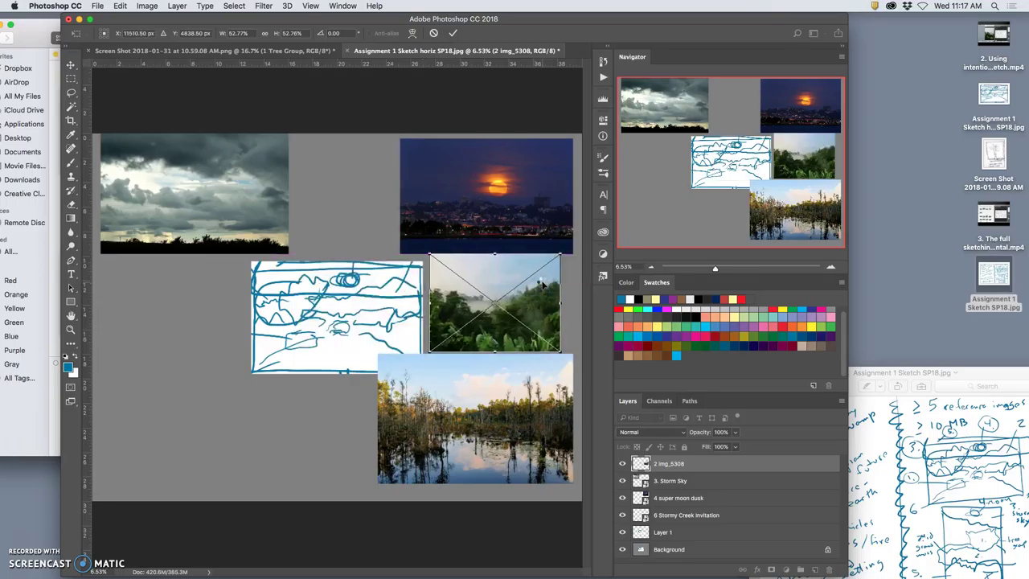
double_click(543, 283)
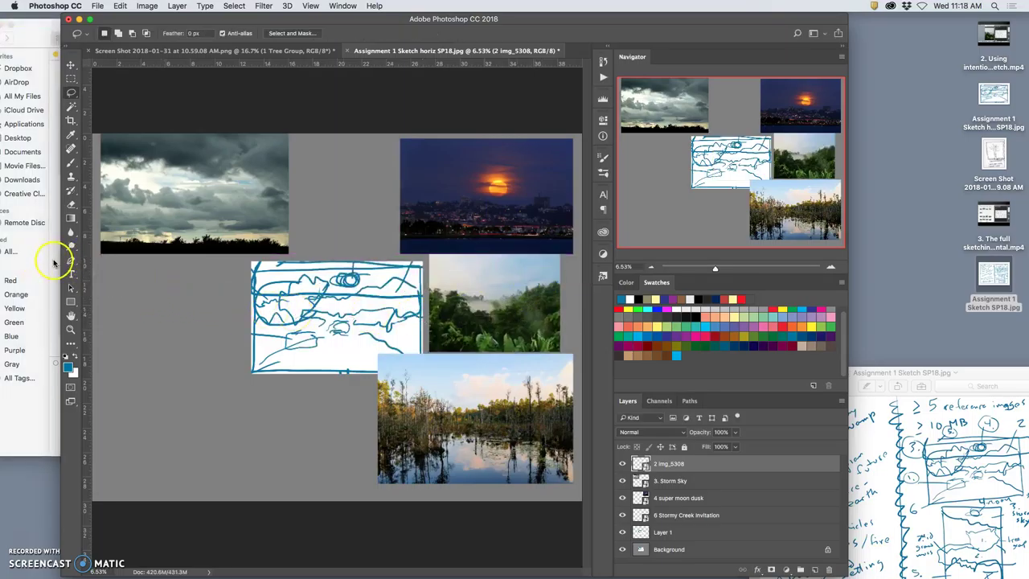
Place 1 Tree Group.jpg at about two-thirds size left of the sketch, then drag in the debris photo.
click(55, 263)
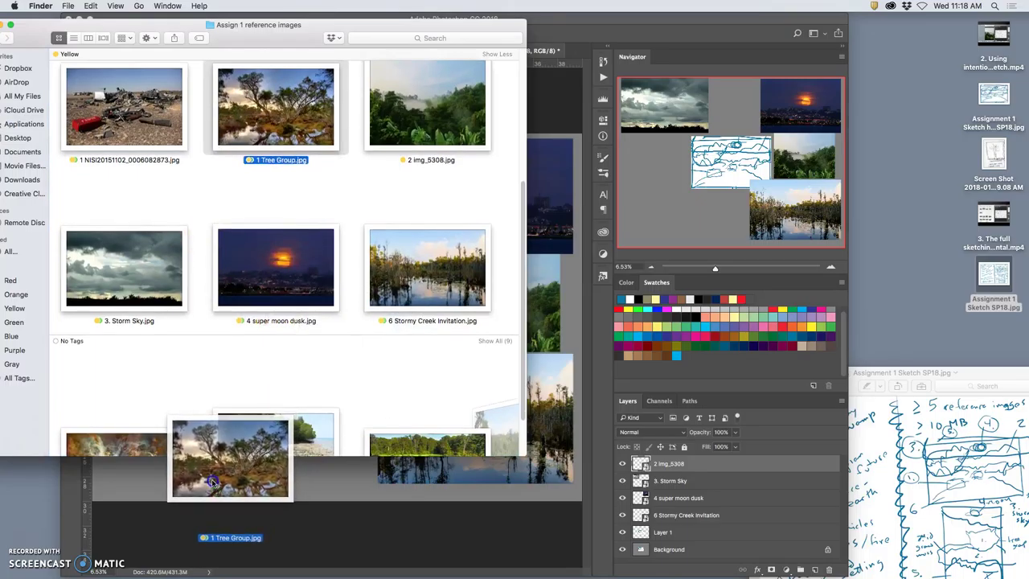
drag(257, 151, 213, 481)
mouse_move(370, 332)
mouse_down()
mouse_move(343, 356)
mouse_move(337, 411)
mouse_up()
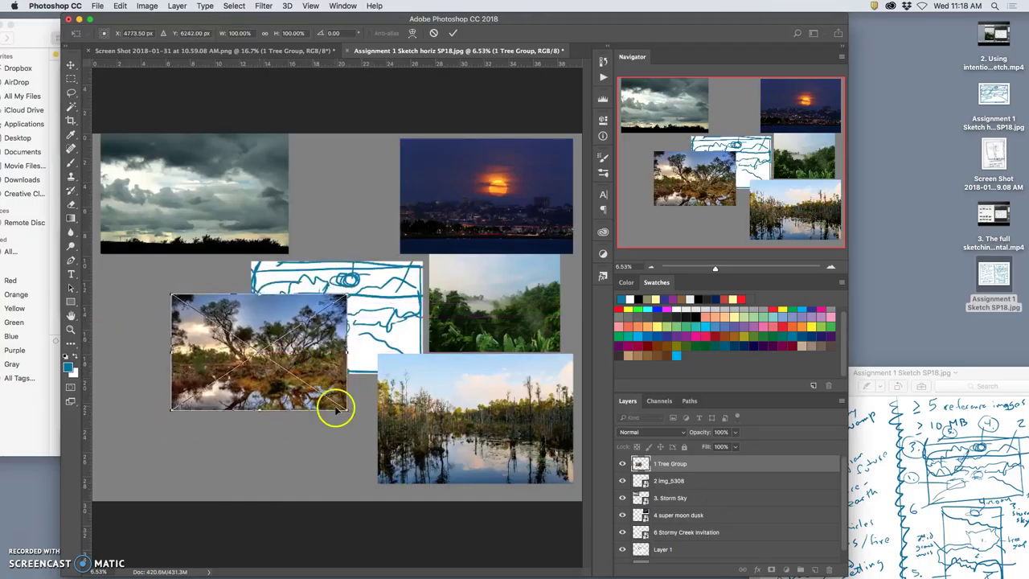
mouse_move(345, 411)
mouse_down()
mouse_move(312, 342)
mouse_move(342, 311)
mouse_move(213, 327)
mouse_up()
double_click(223, 329)
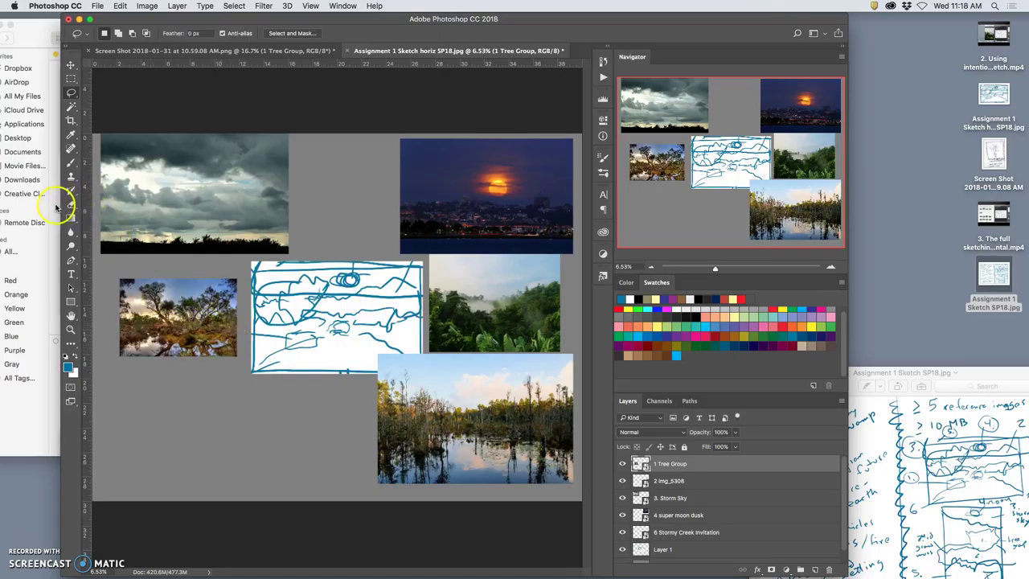
click(55, 206)
drag(147, 149, 366, 479)
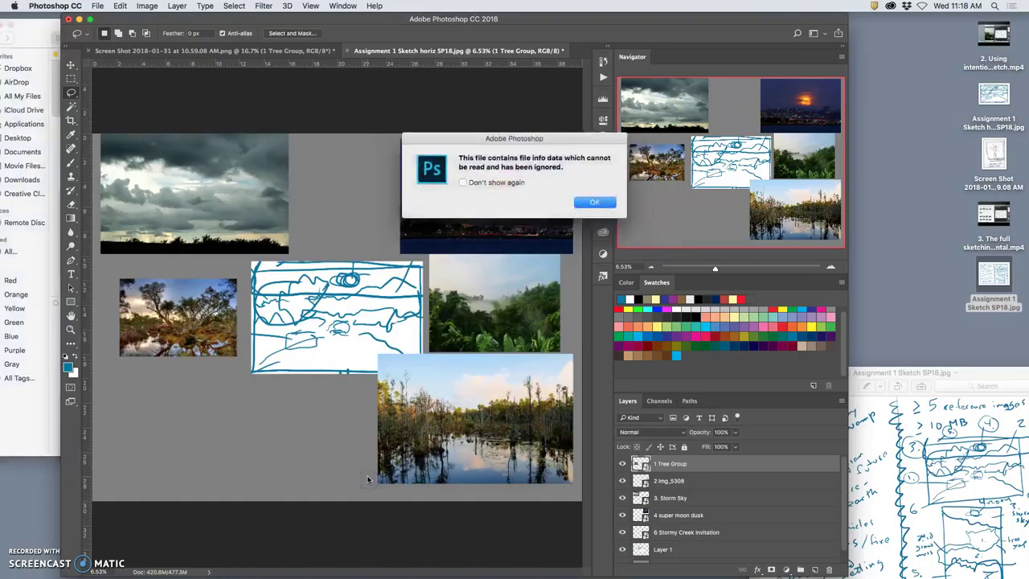
Dismiss the file-info alert and place the debris photo, shrunk small, at the sketch's lower left.
click(588, 204)
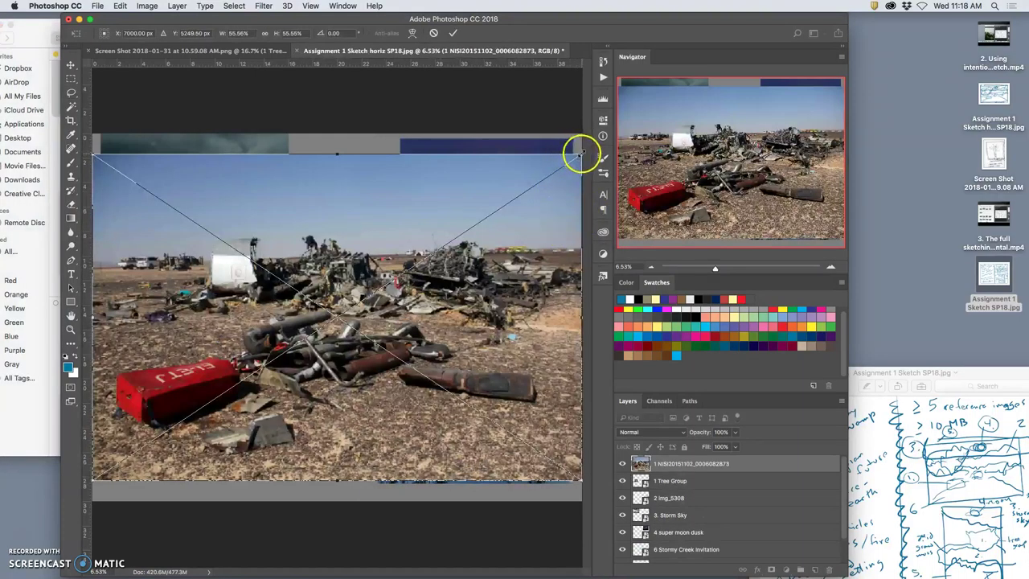
mouse_move(580, 154)
mouse_down()
mouse_move(412, 266)
mouse_move(422, 261)
mouse_up()
click(389, 308)
drag(388, 308, 289, 414)
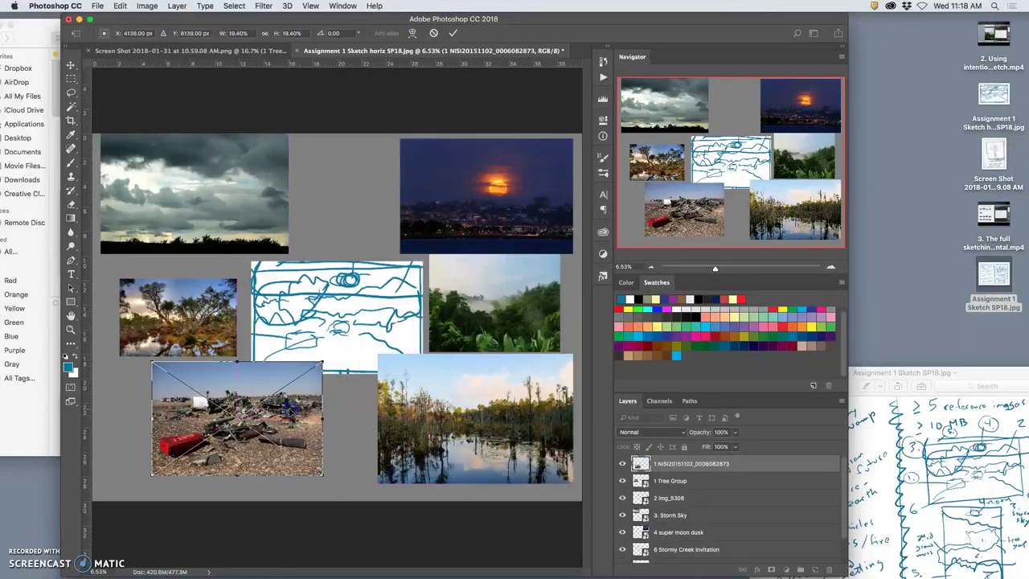
click(345, 389)
key(l)
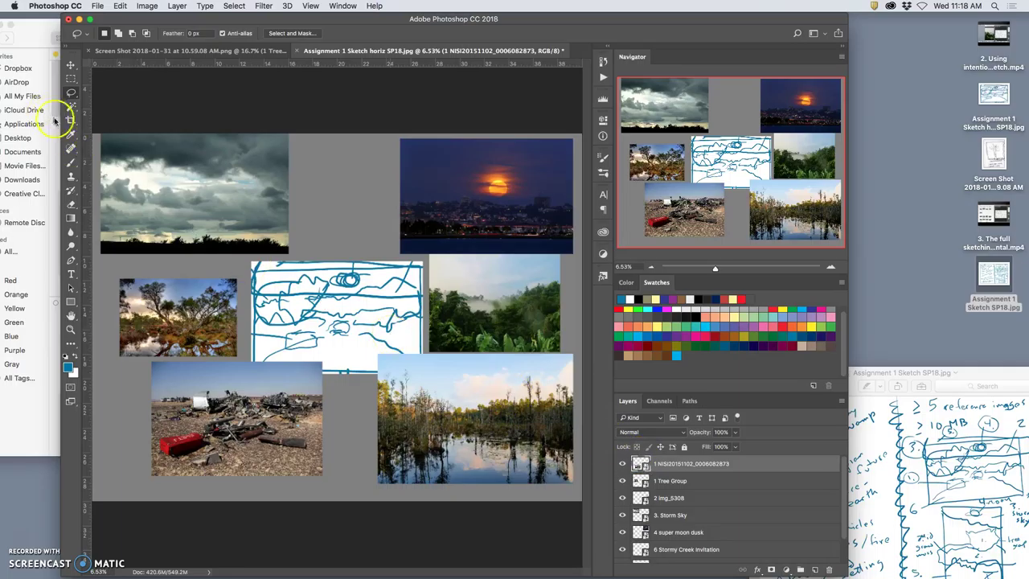
Move the Storm Sky layer onto the sketch and pull its edges inward with Free Transform.
click(70, 65)
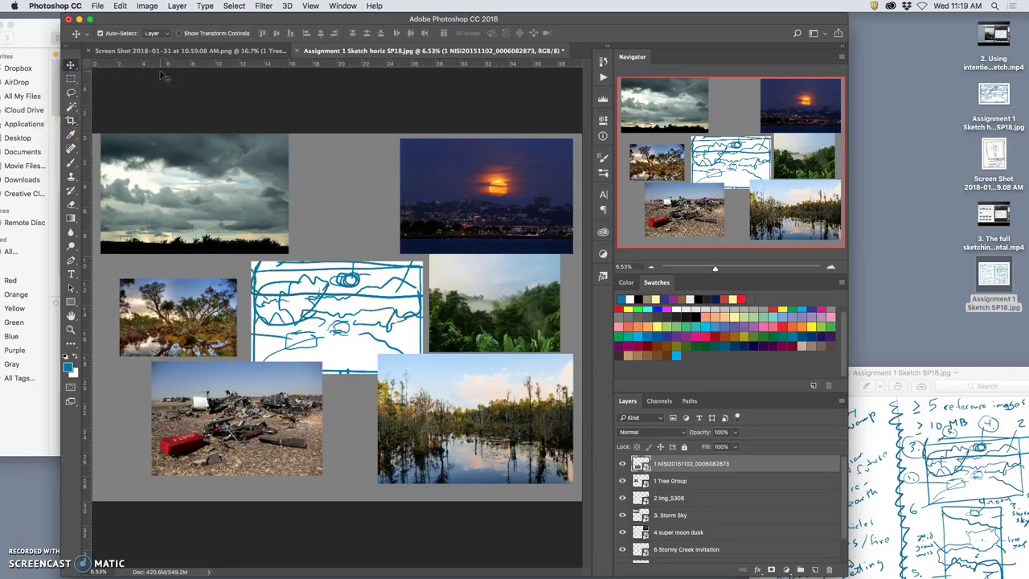
mouse_move(217, 181)
mouse_down()
mouse_move(369, 279)
mouse_move(351, 293)
mouse_up()
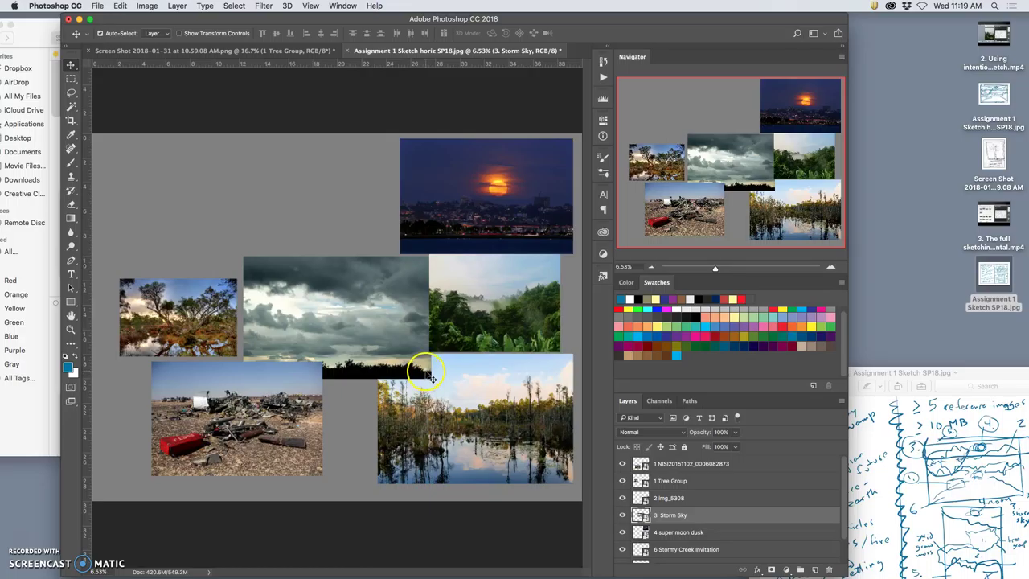
drag(425, 372, 426, 374)
key(ctrl+t)
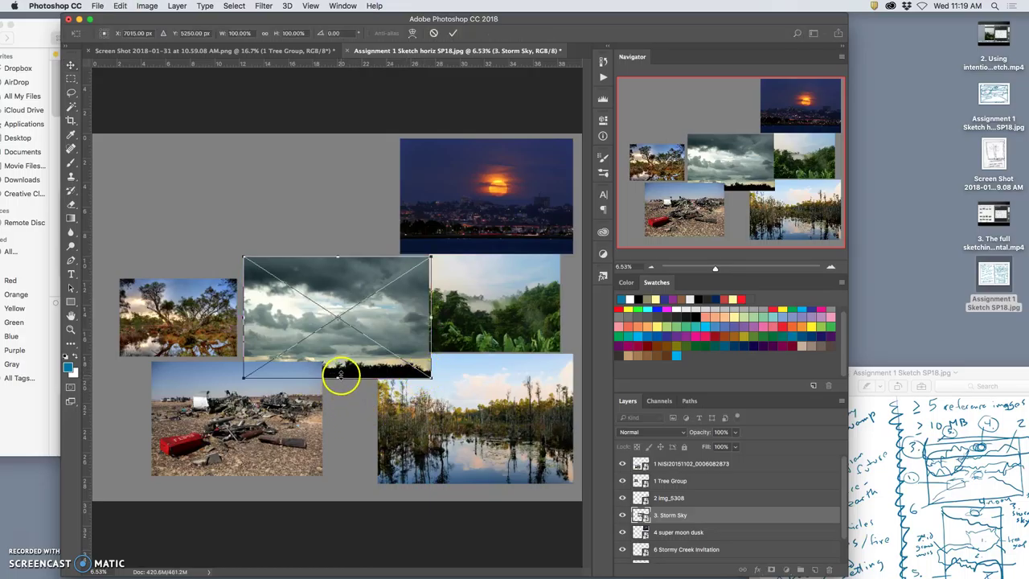
drag(339, 375, 335, 349)
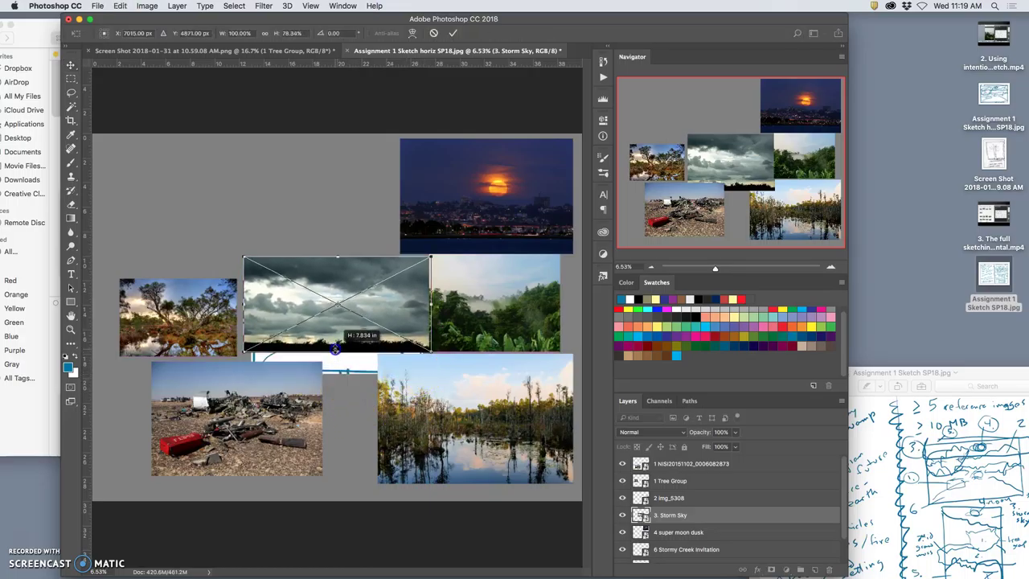
drag(431, 304, 423, 303)
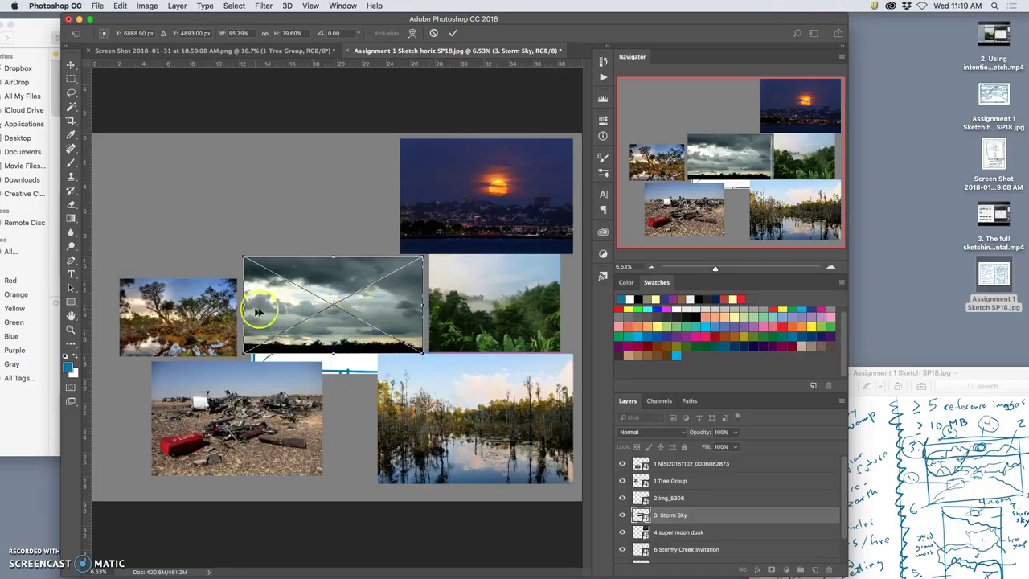
drag(244, 304, 252, 304)
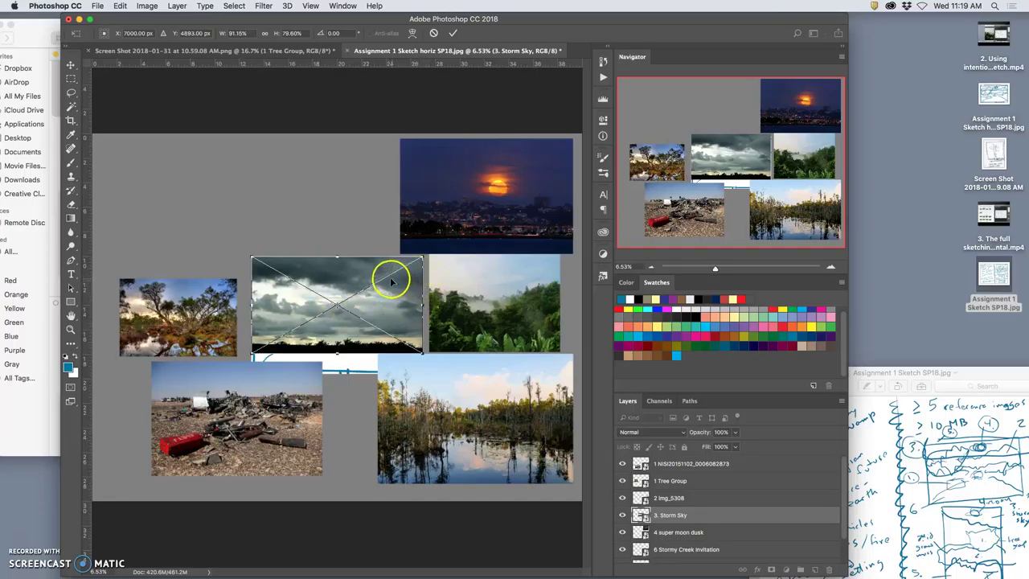
key(Return)
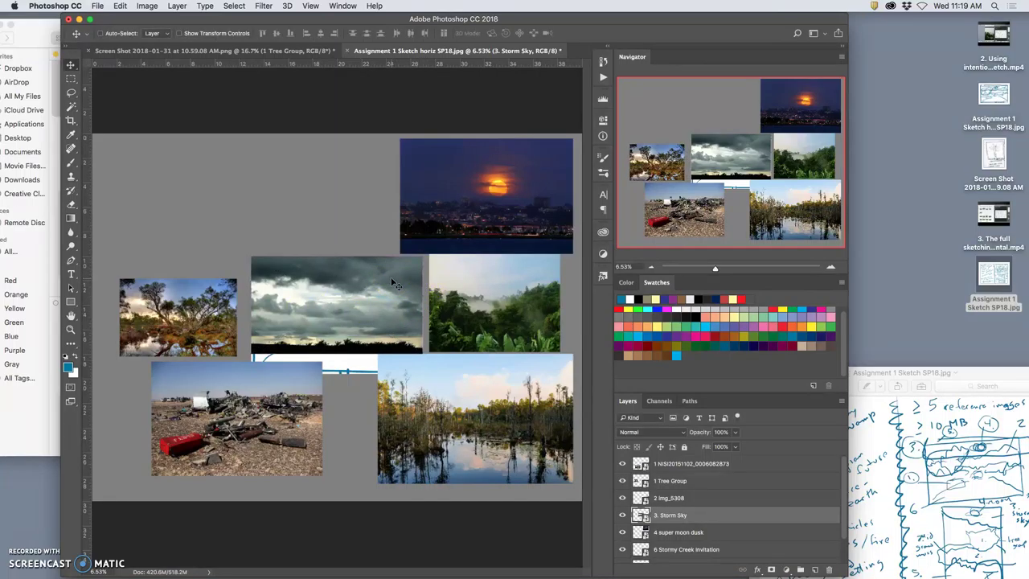
Zoom in and enlarge the Storm Sky layer further over the sketch's sky area.
key(super+equal)
key(super+equal)
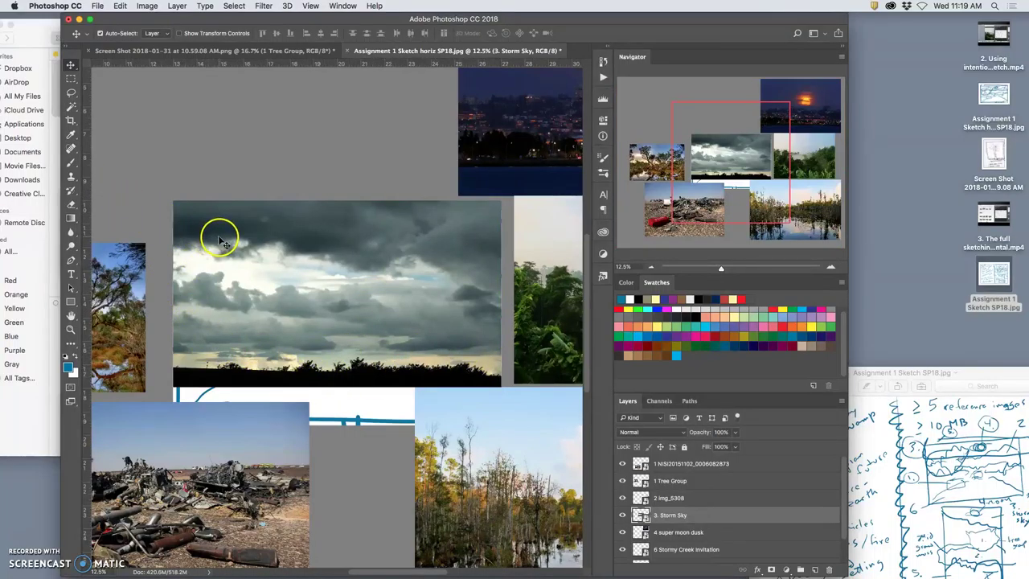
key(super+t)
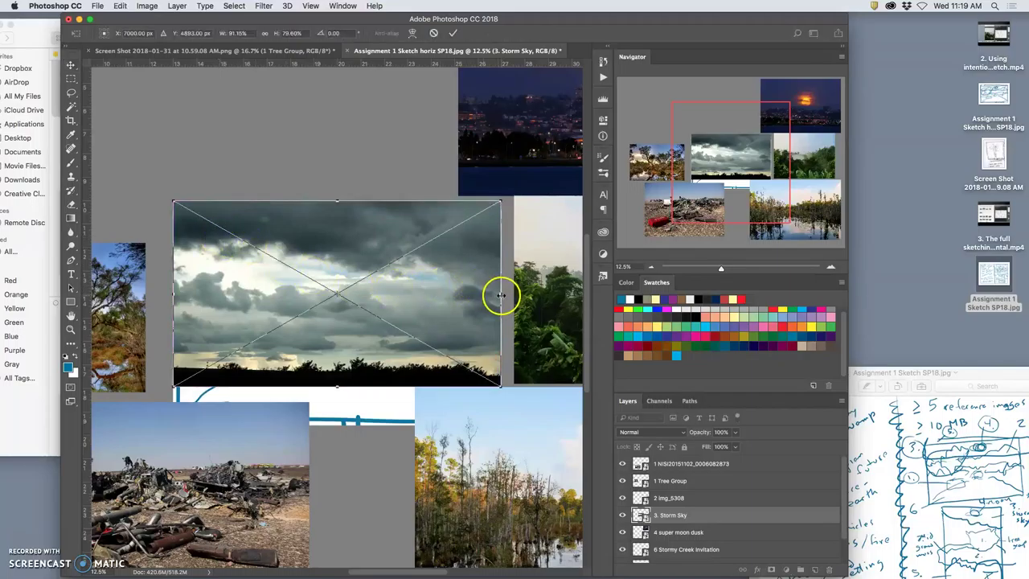
drag(499, 368, 501, 386)
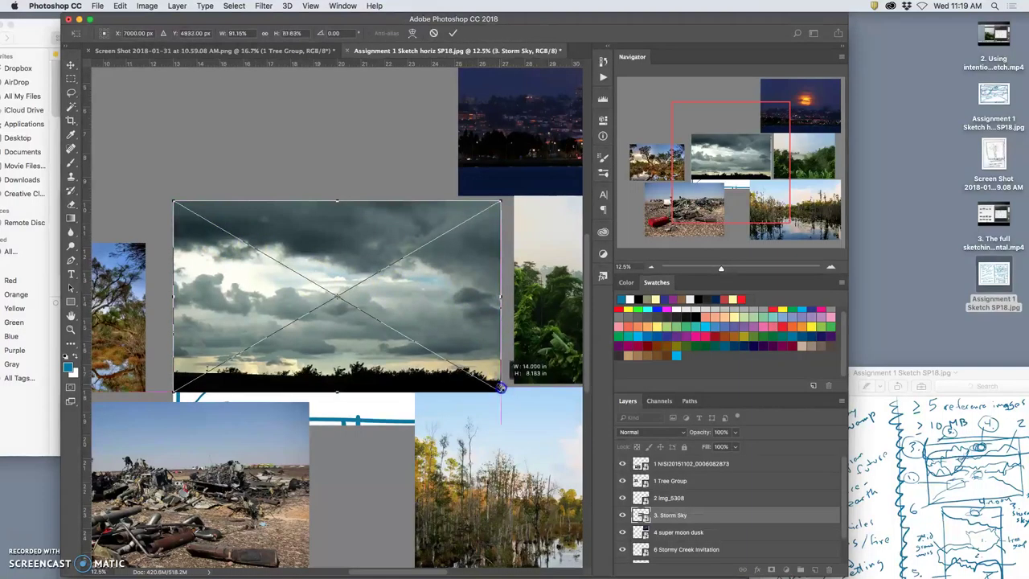
drag(468, 338, 455, 315)
drag(489, 371, 517, 394)
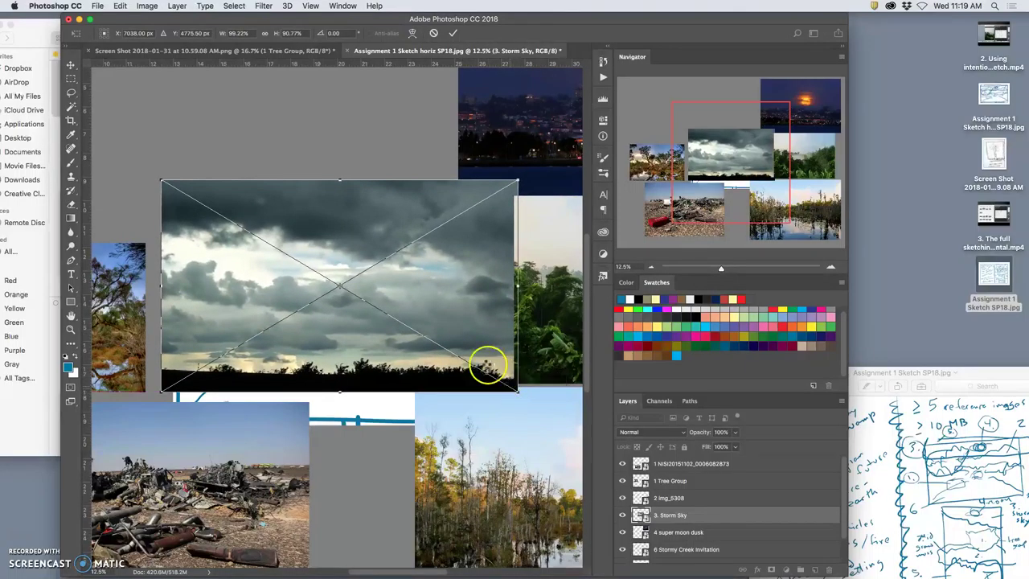
key(Return)
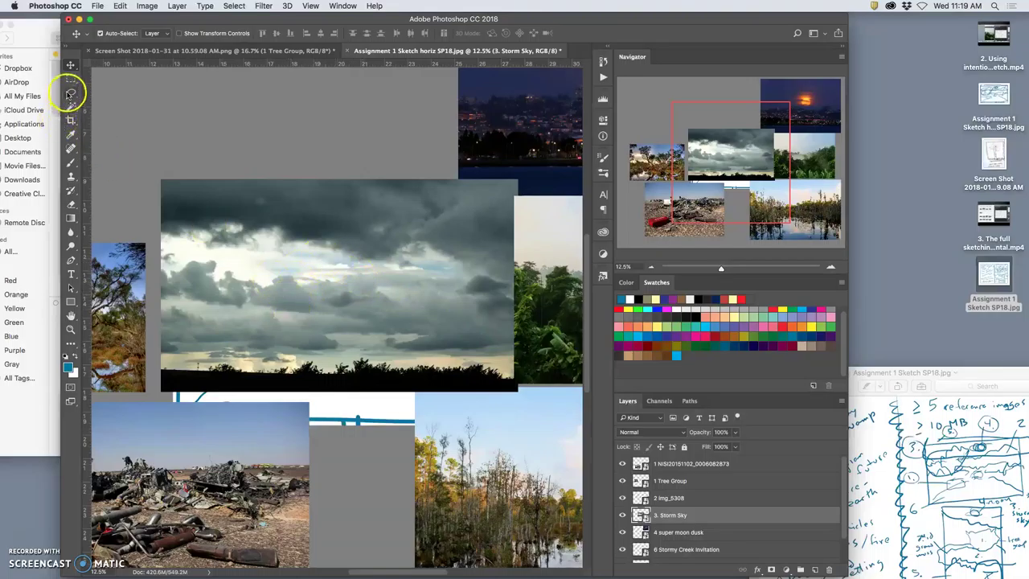
Lasso the clouds above the treeline and copy them to a new layer.
click(70, 94)
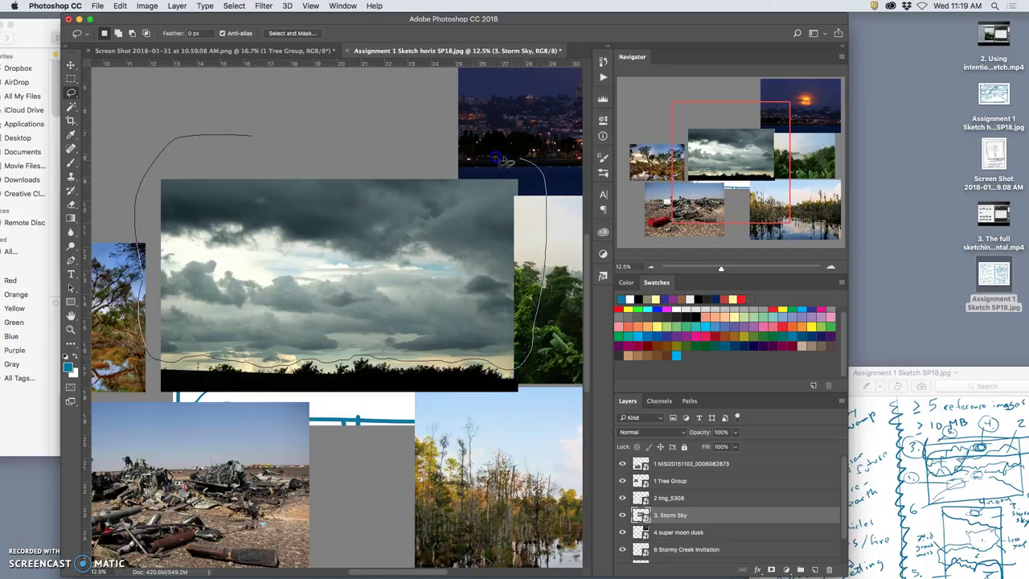
drag(547, 214, 265, 139)
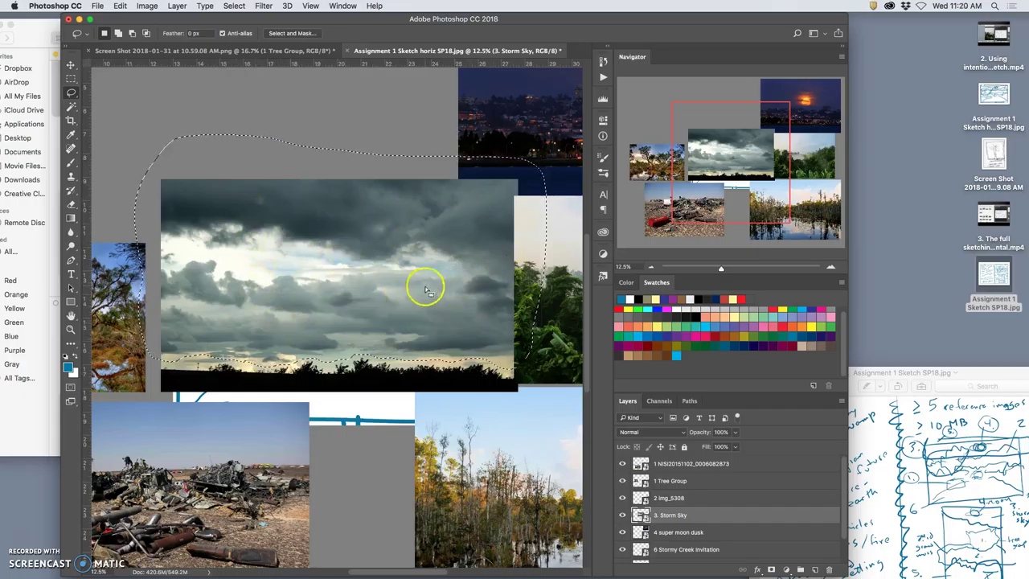
key(ctrl+j)
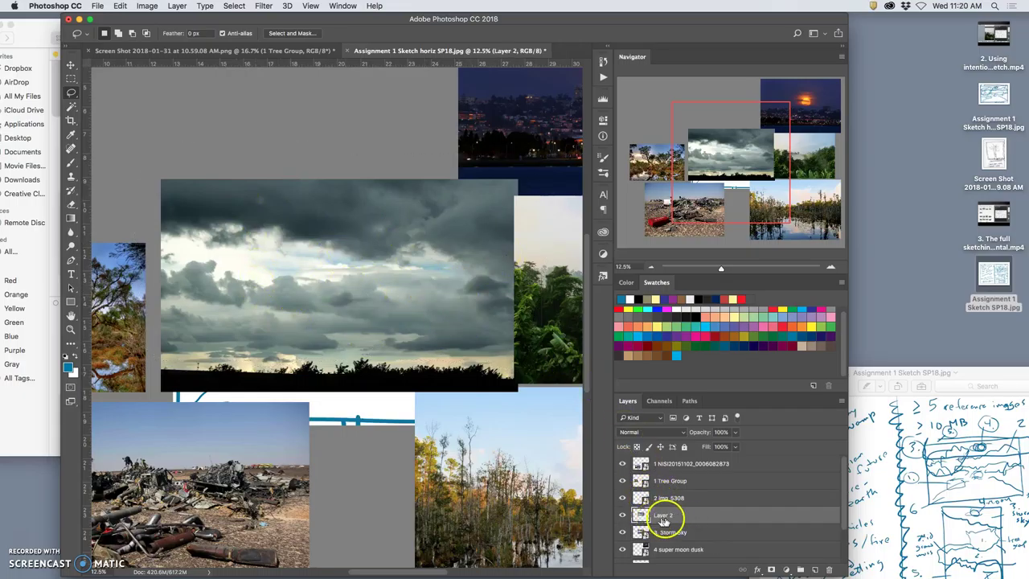
Hide the original Storm Sky layer and lower the cloud layer's opacity to about 63%.
click(622, 532)
drag(627, 531, 646, 519)
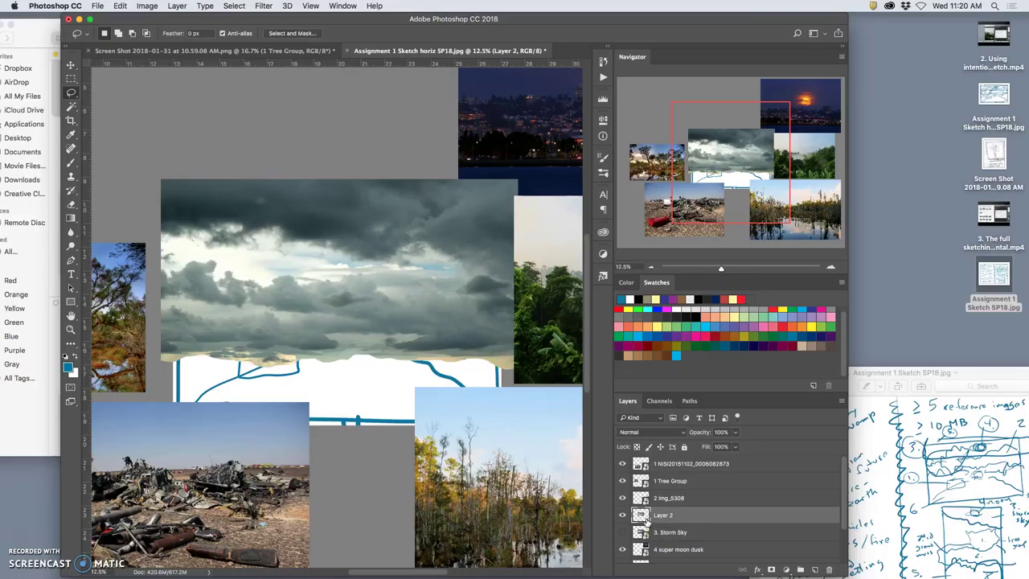
drag(622, 515, 620, 498)
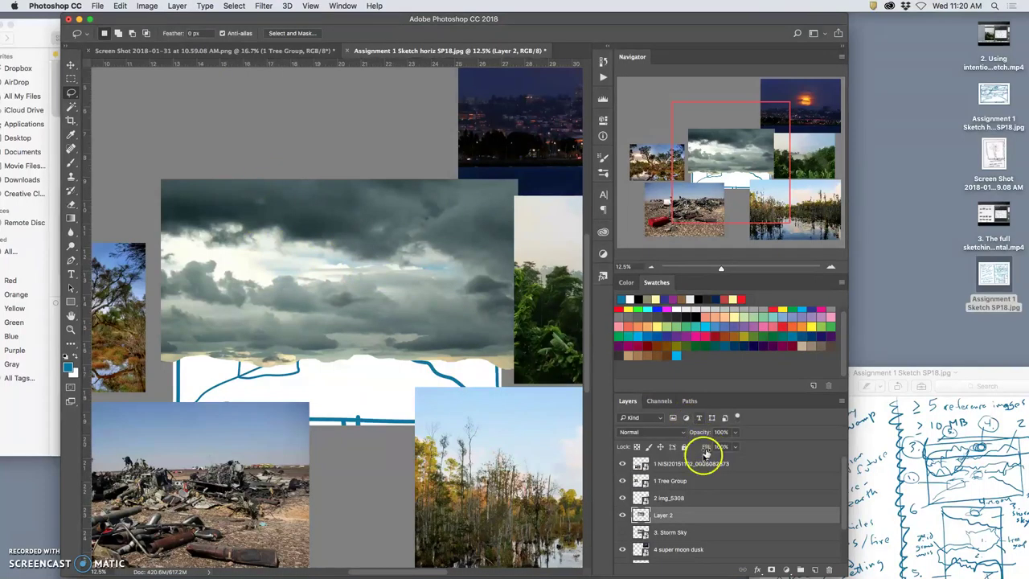
click(736, 434)
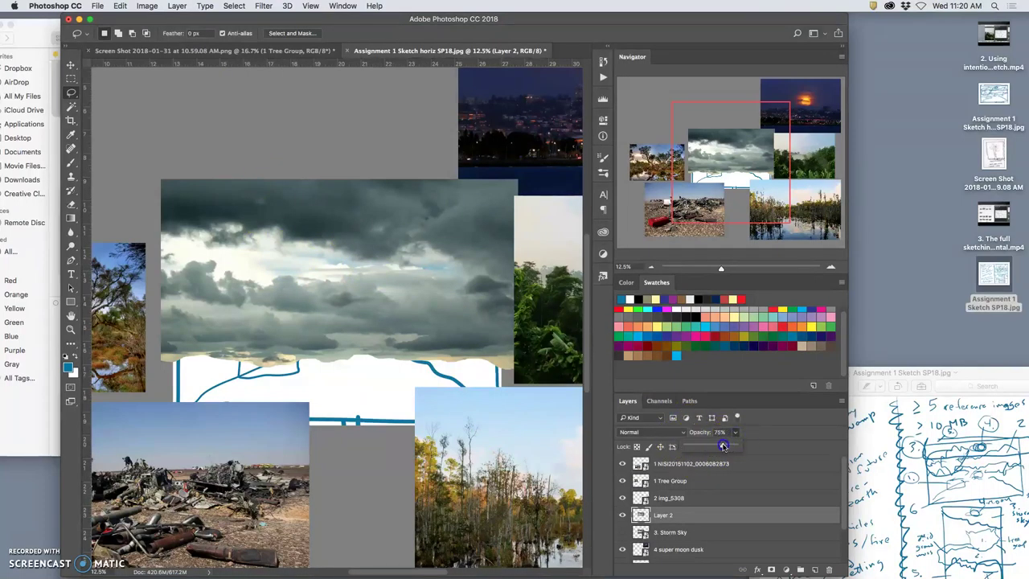
drag(716, 447, 715, 447)
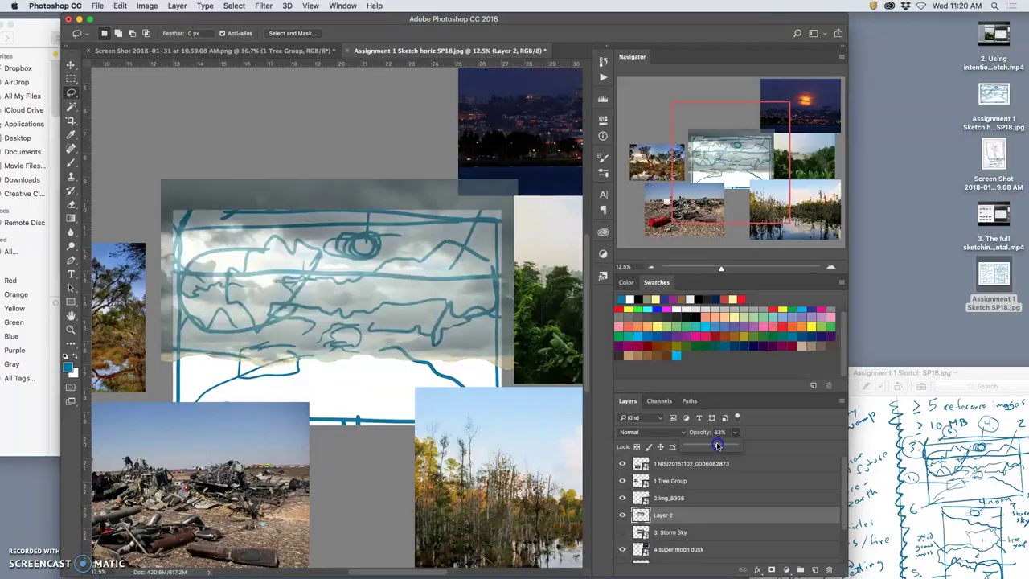
scroll(402, 209, right, 3)
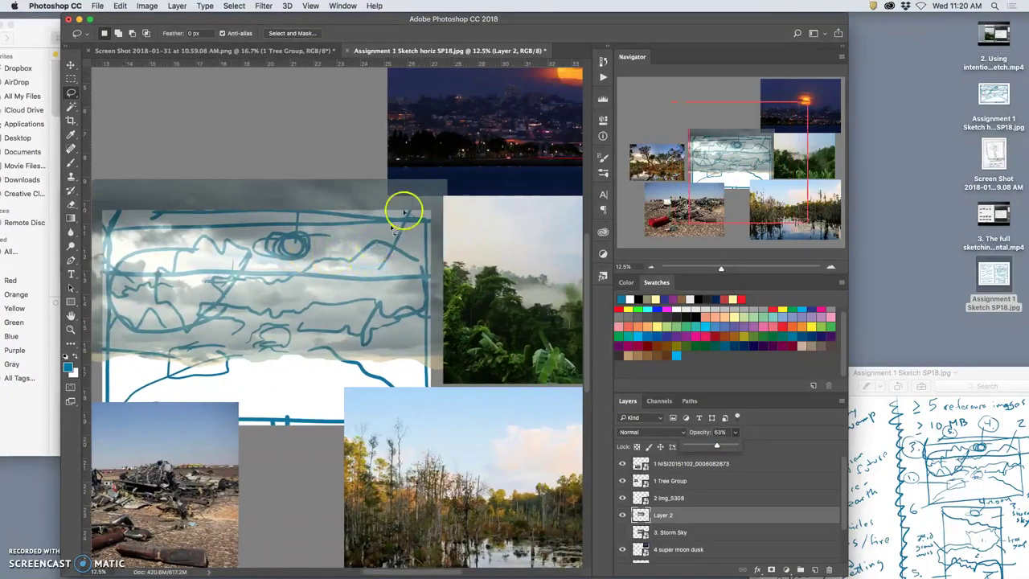
Position the super moon dusk photo over the sketch's storm-cloud sky.
click(71, 64)
click(480, 139)
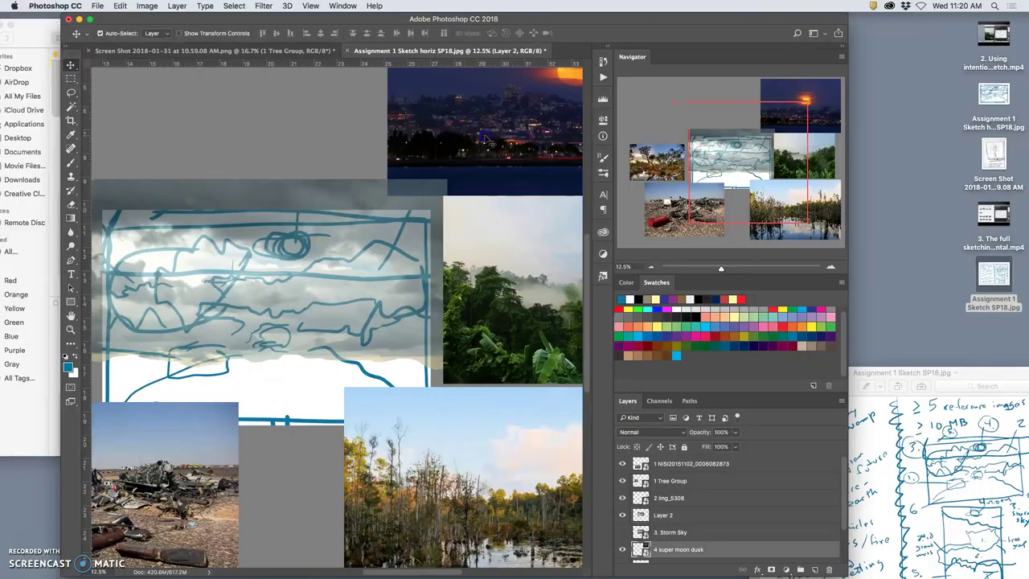
mouse_move(499, 123)
mouse_down()
mouse_move(213, 216)
mouse_move(233, 183)
mouse_move(245, 206)
mouse_up()
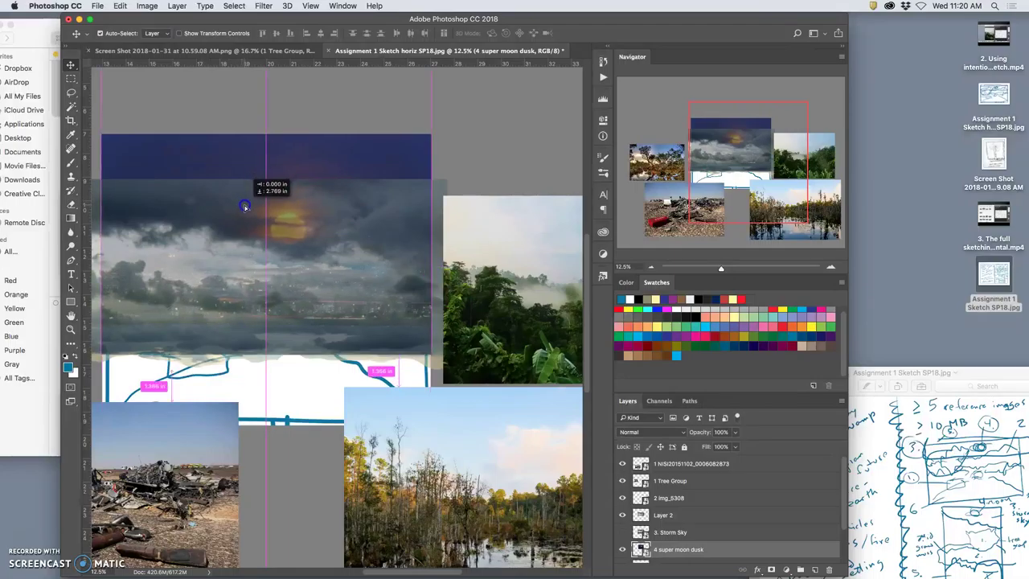
drag(245, 206, 247, 209)
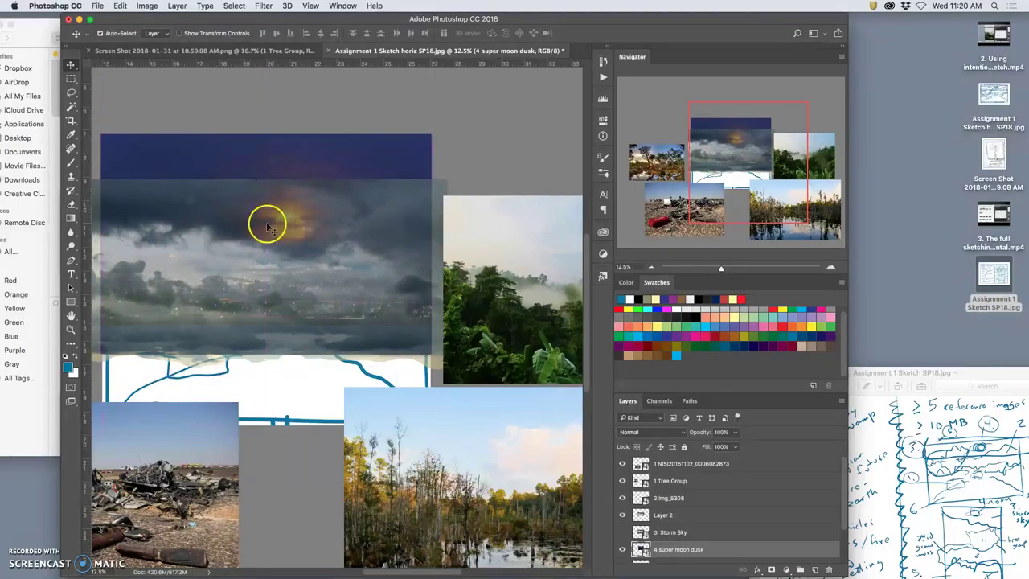
Lasso the upper moon sky into Layer 3, hide the original, and raise it above Layer 2.
click(72, 94)
drag(404, 155, 207, 153)
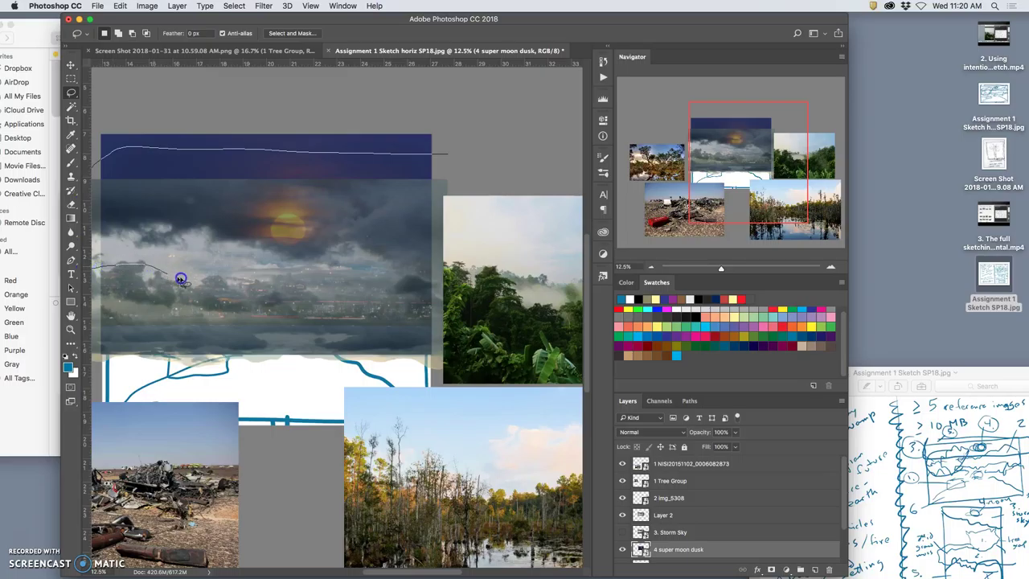
drag(300, 279, 458, 265)
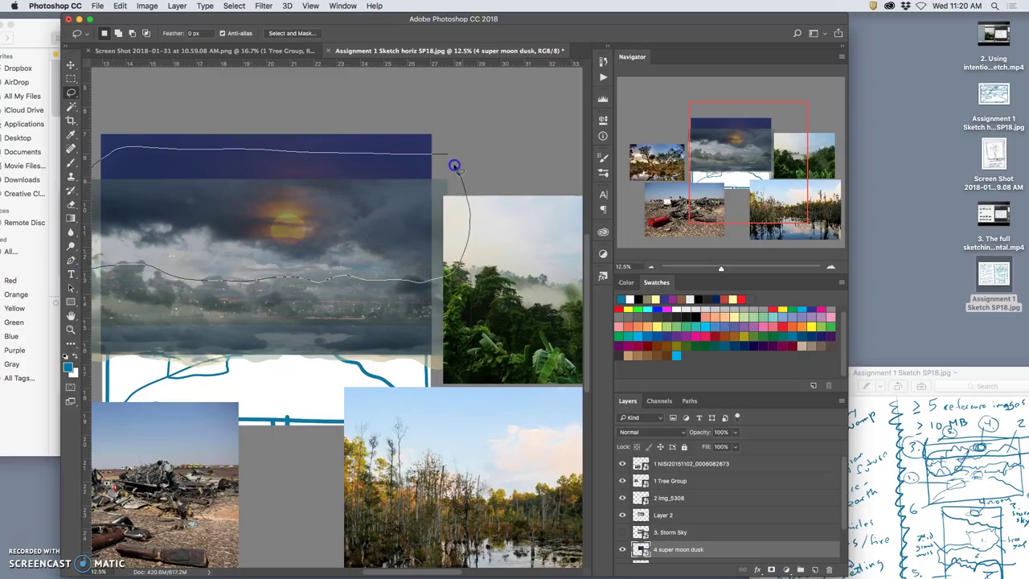
drag(453, 164, 453, 164)
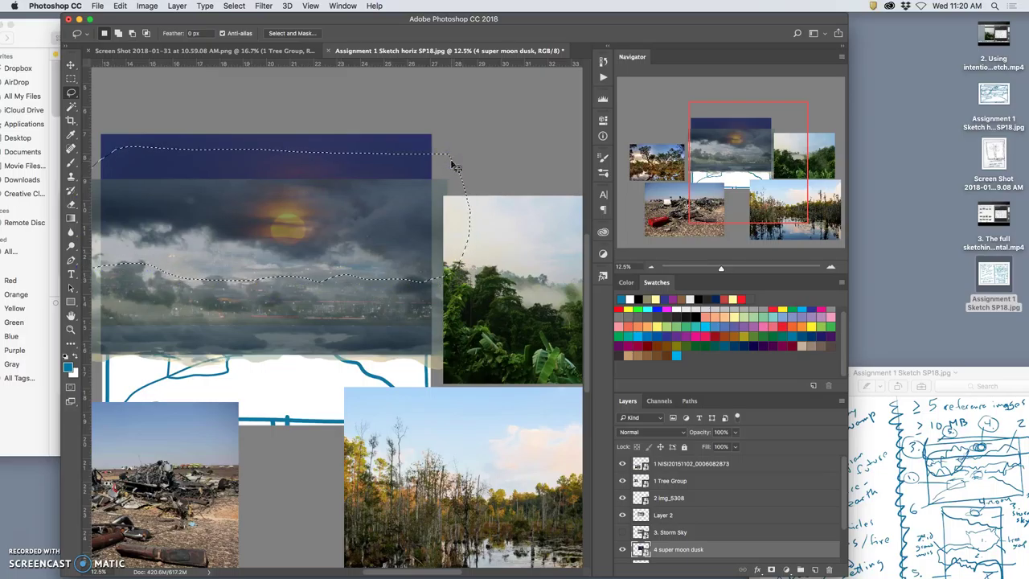
key(ctrl+j)
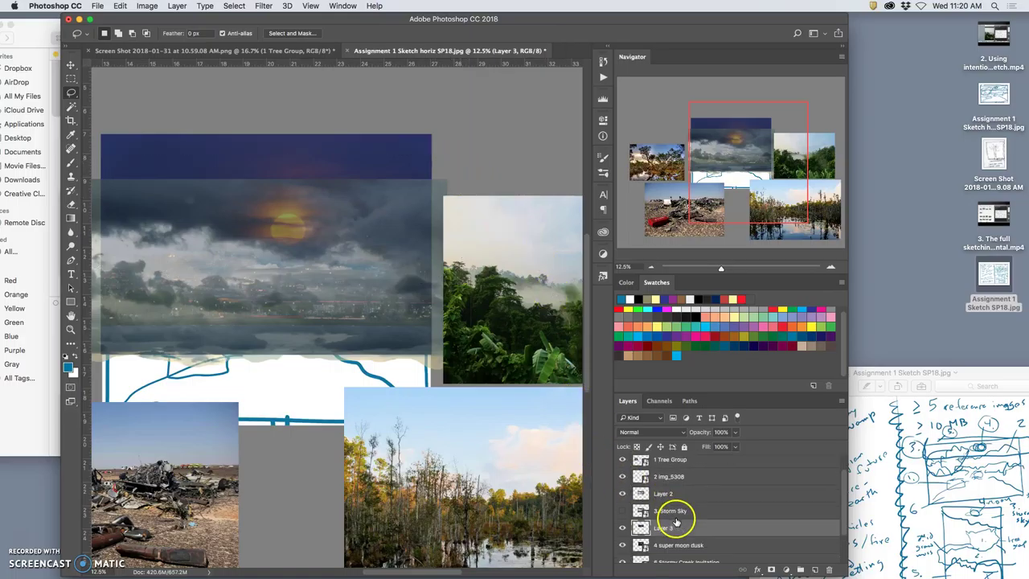
click(621, 544)
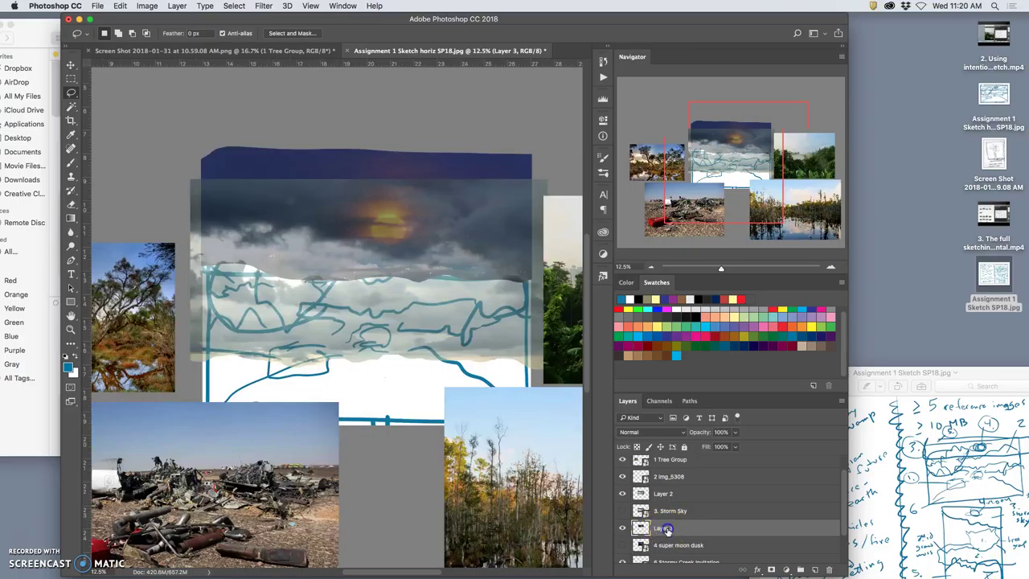
mouse_move(667, 530)
mouse_down()
mouse_move(677, 523)
mouse_move(675, 489)
mouse_up()
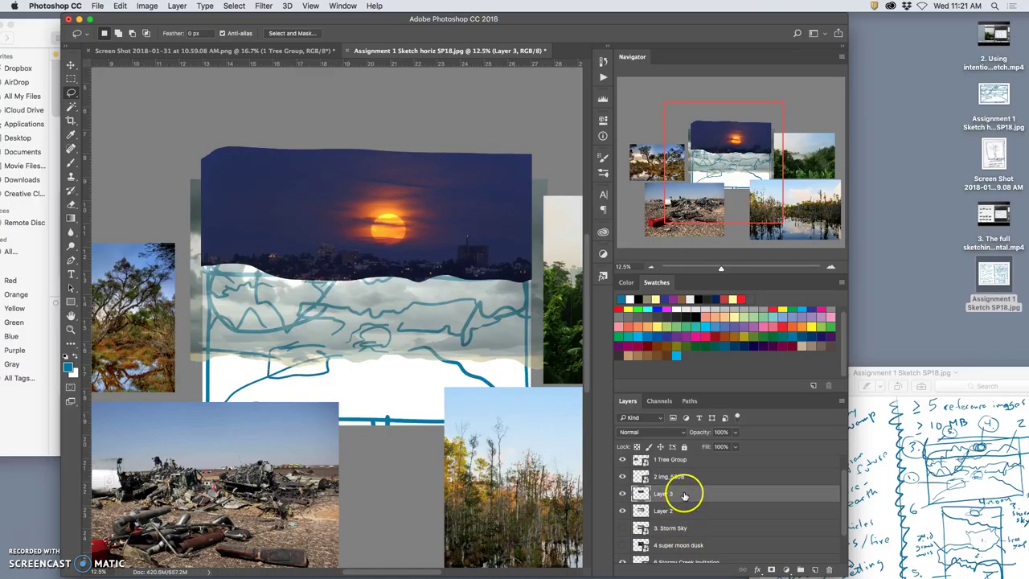
Keep the moon sky above the storm clouds and set its opacity to 53%.
drag(684, 495, 682, 541)
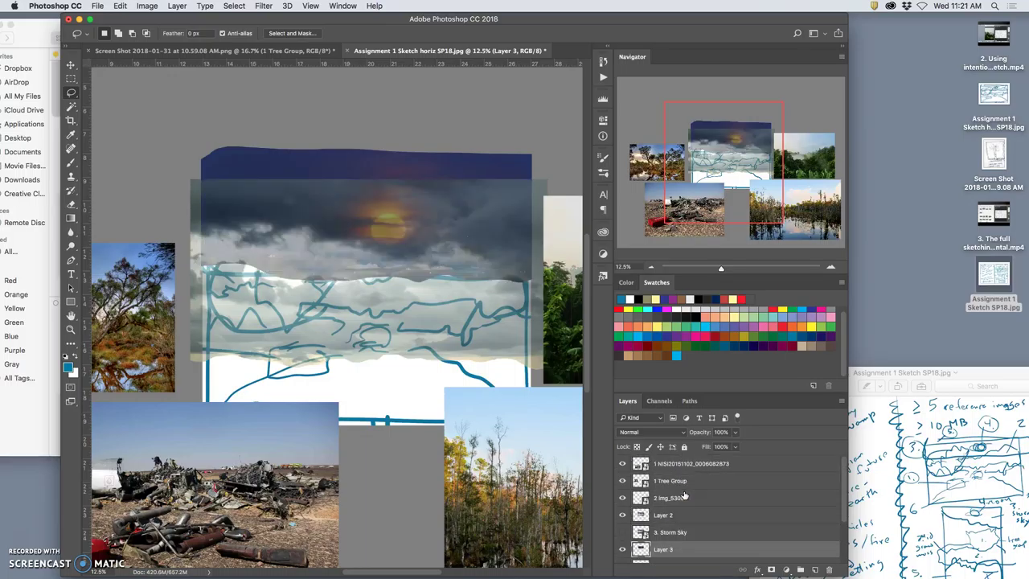
key(ctrl+z)
click(736, 433)
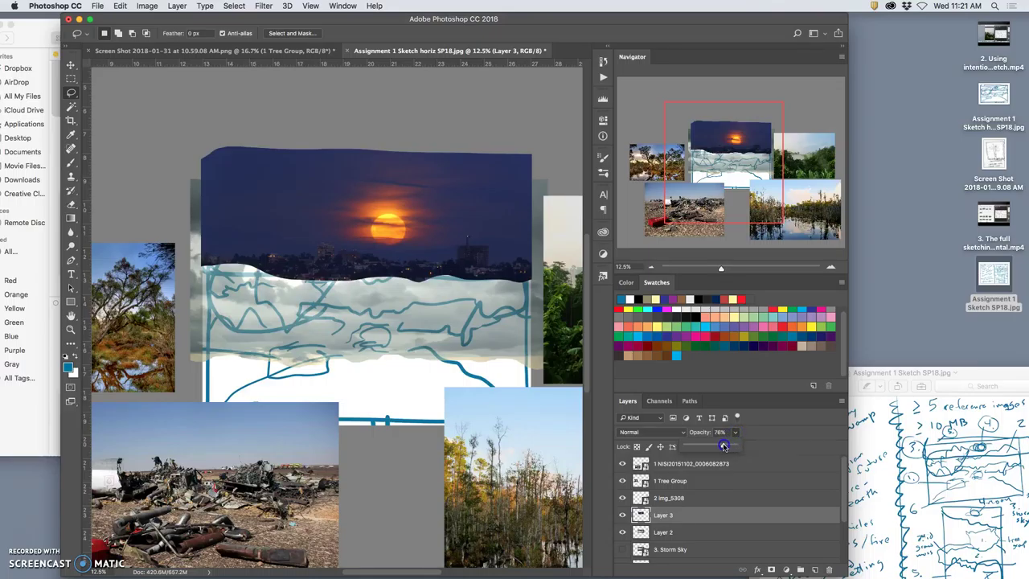
drag(724, 446, 711, 446)
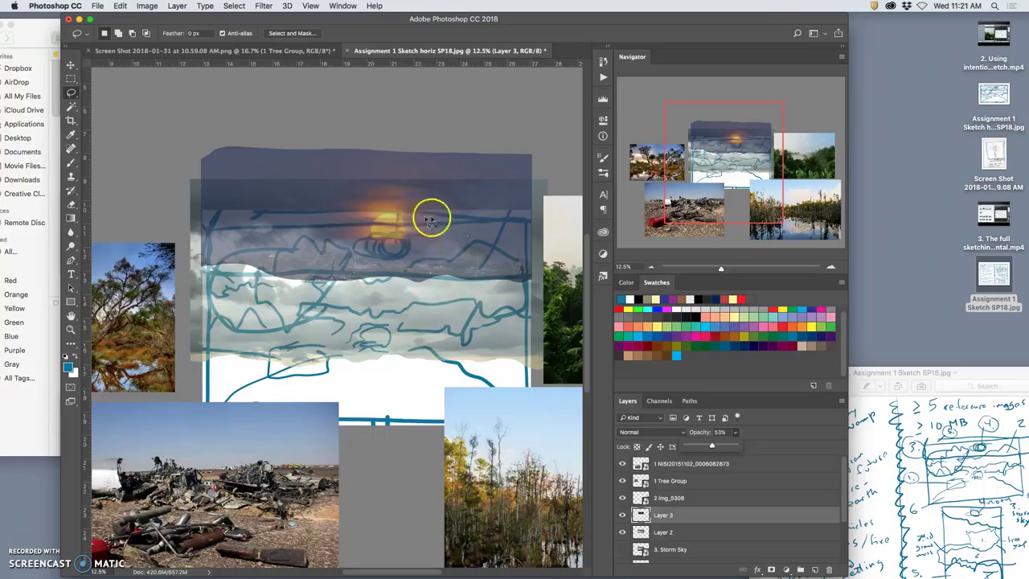
Nudge the moon sky down and slightly right, then select the 2 img_5308 layer.
click(70, 65)
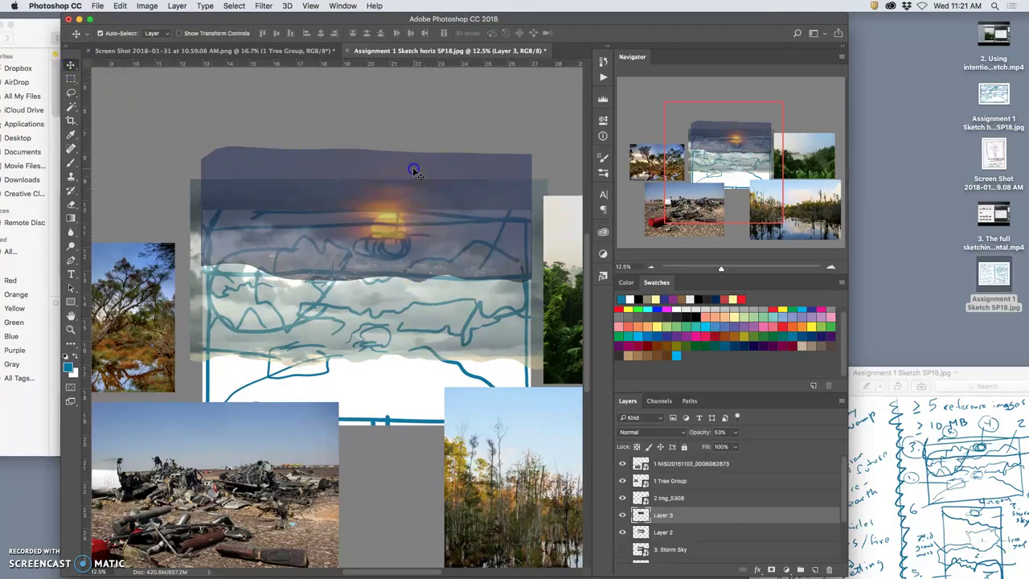
drag(413, 171, 415, 182)
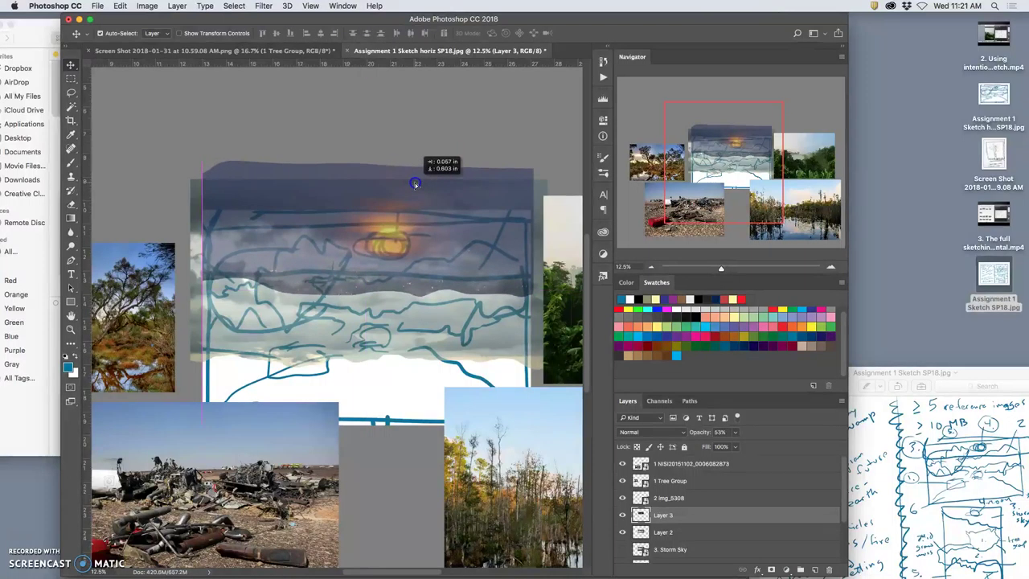
drag(415, 242, 418, 241)
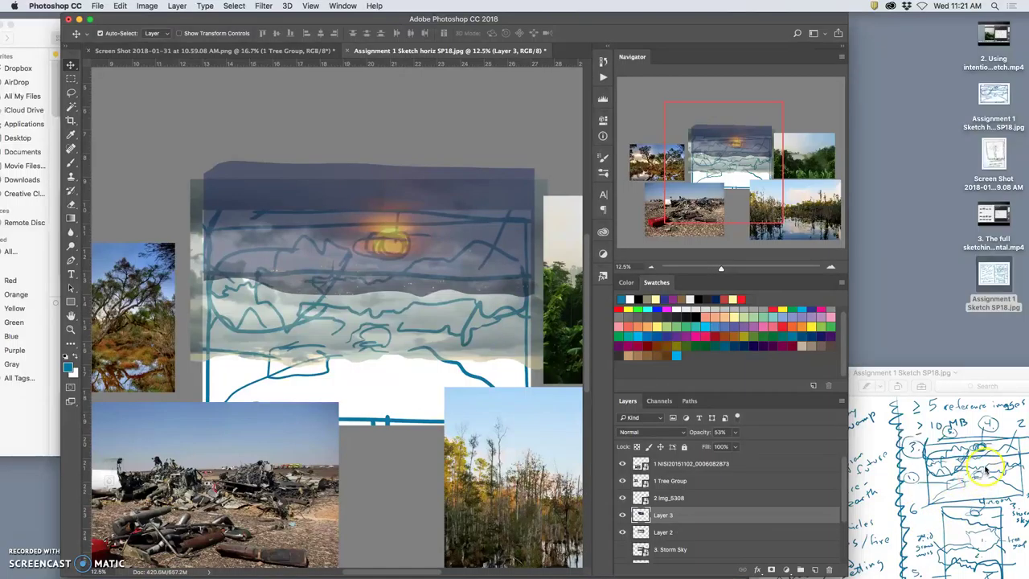
click(572, 270)
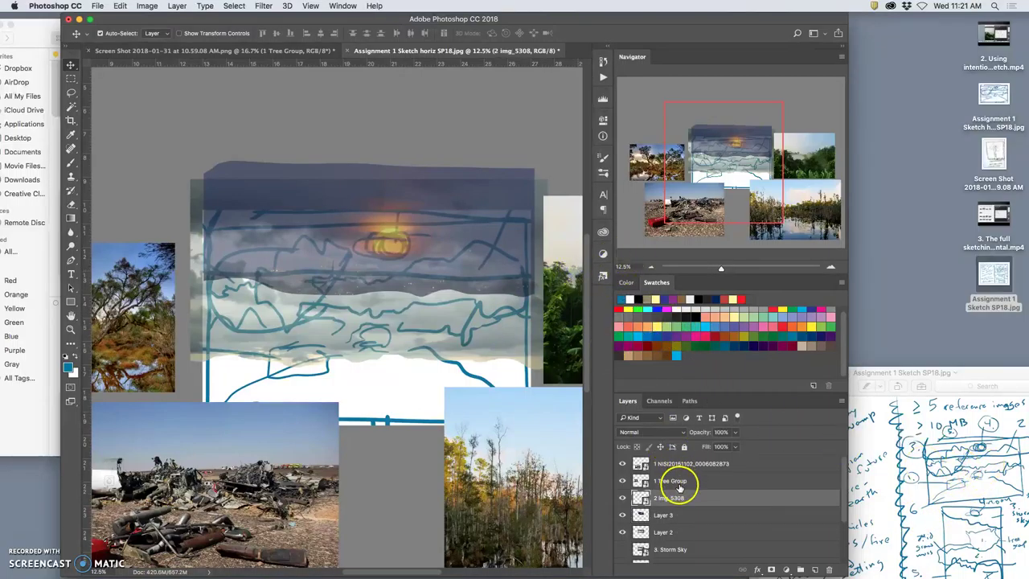
Place 2 img_5308 just below Layer 3 and toggle the tree photo's visibility to check it.
drag(680, 486, 676, 458)
drag(651, 466, 655, 523)
click(560, 338)
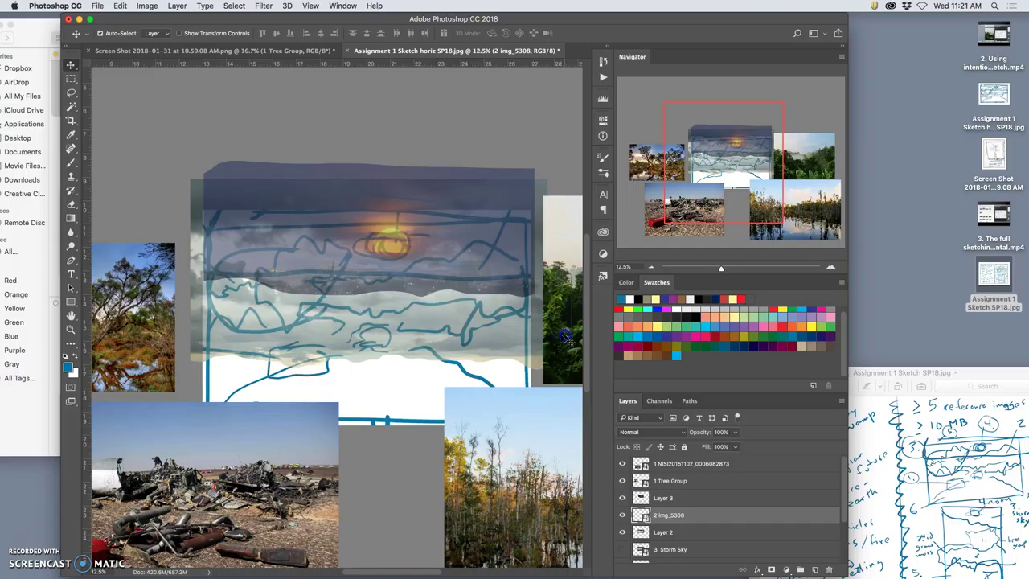
click(70, 64)
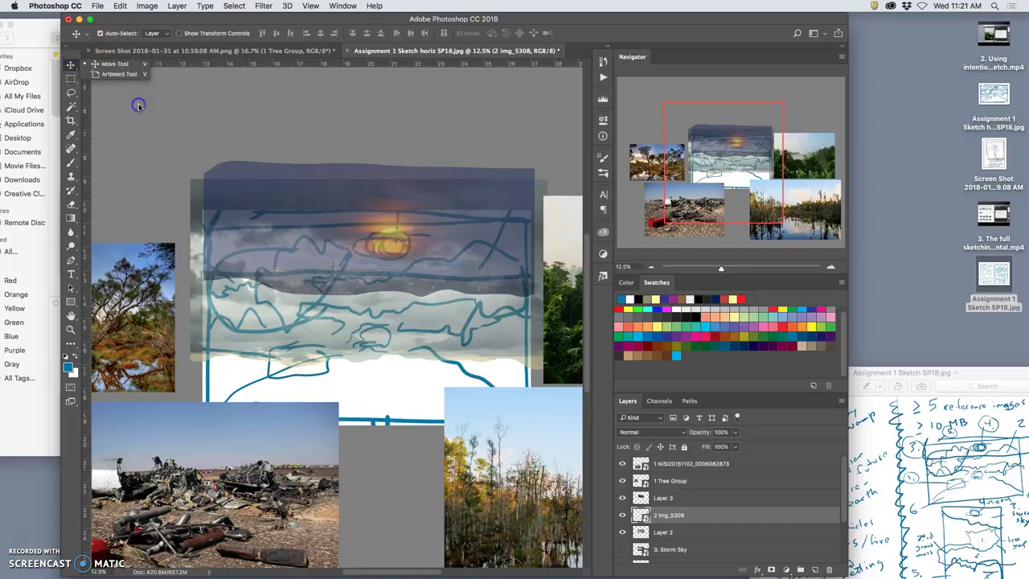
click(560, 362)
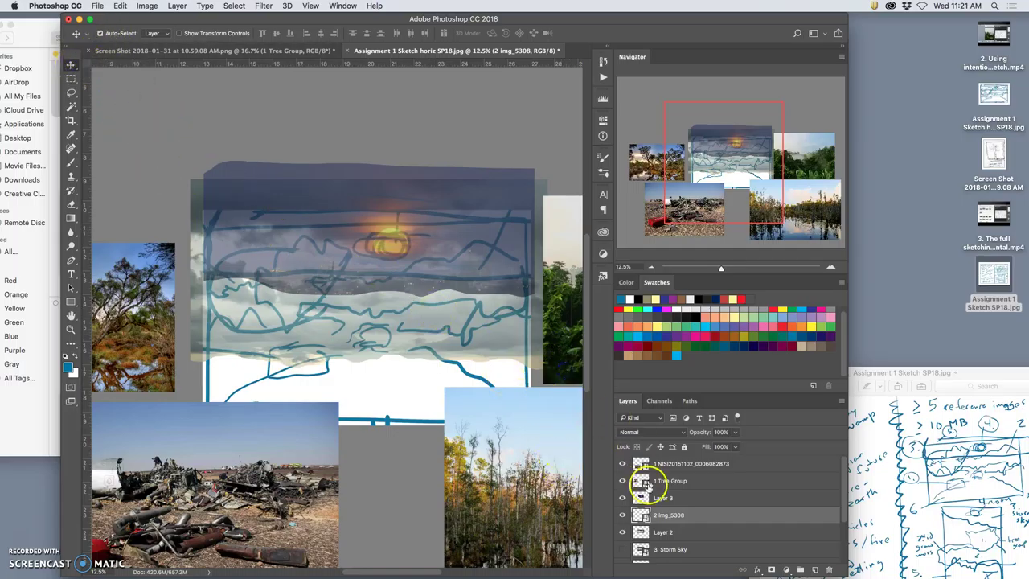
click(623, 515)
click(574, 361)
click(722, 513)
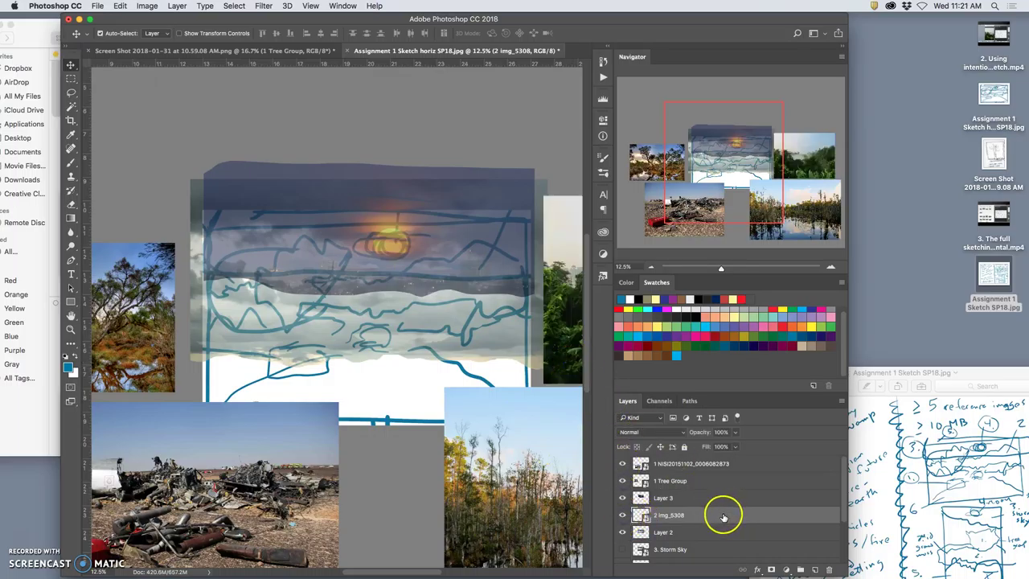
Reposition the sunset jungle photo over the sketch's upper right.
scroll(540, 424, right, 5)
scroll(540, 426, down, 5)
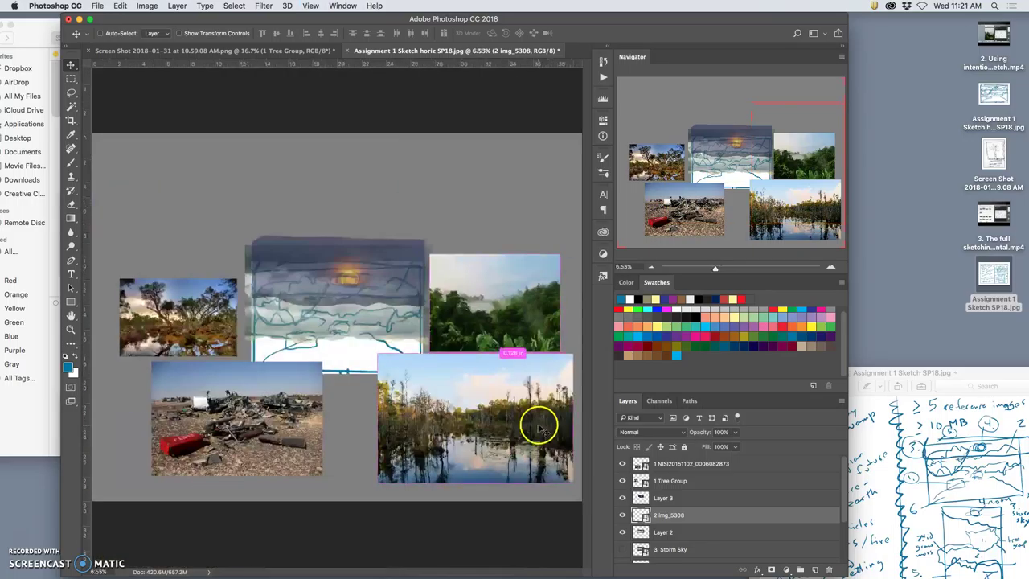
drag(510, 325, 374, 312)
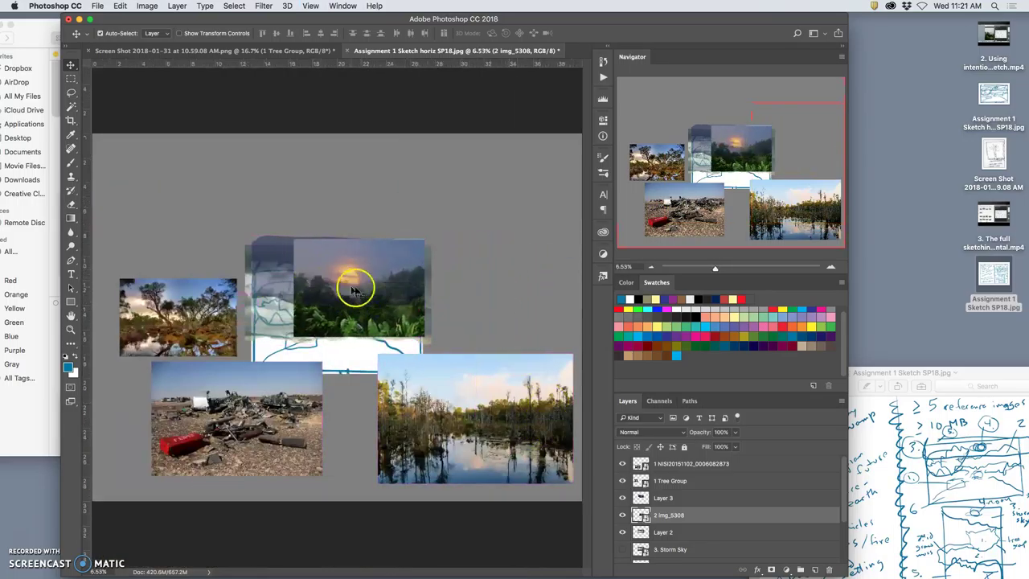
click(378, 295)
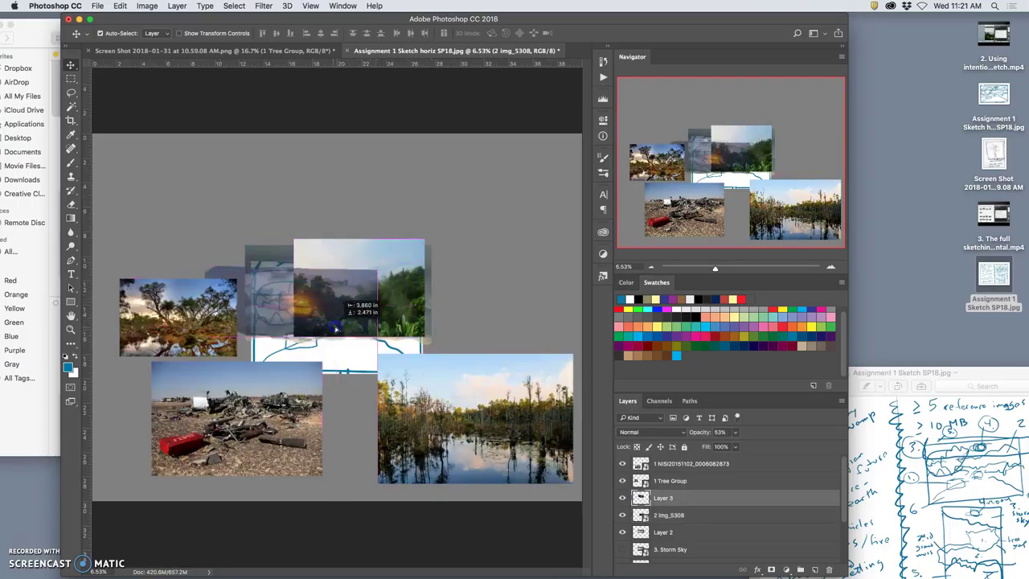
drag(403, 323, 338, 347)
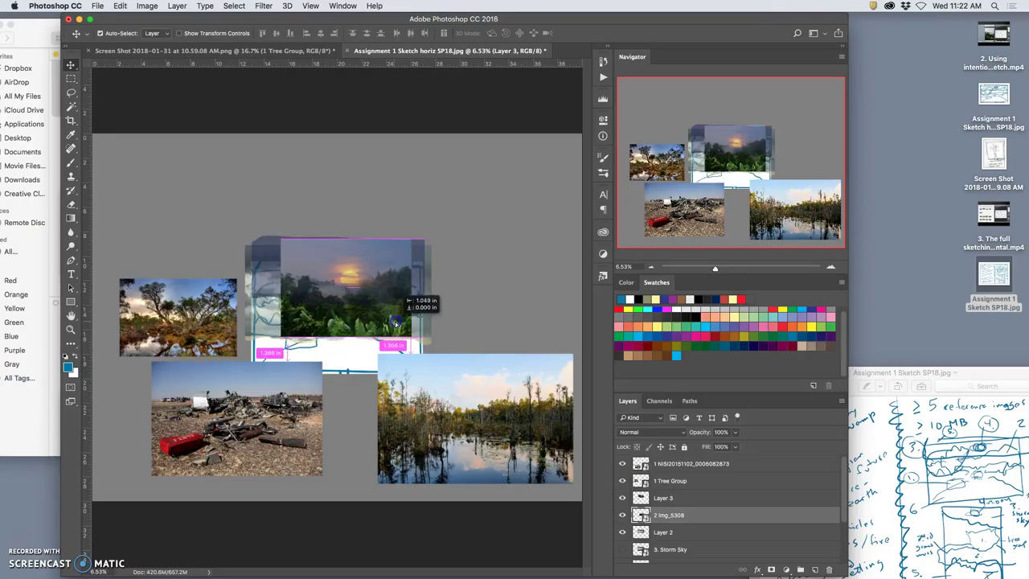
drag(338, 347, 422, 323)
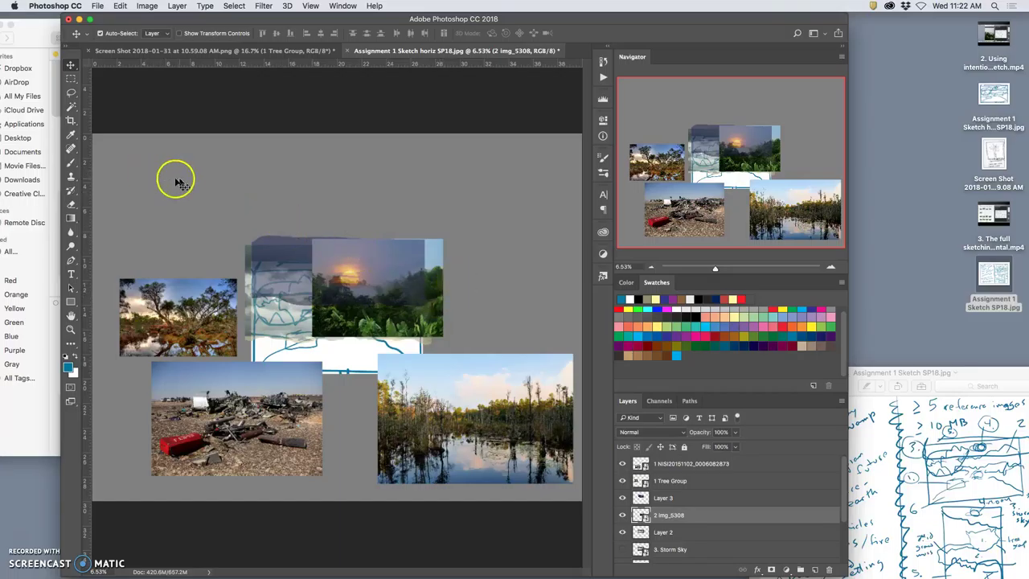
Lasso an irregular outline around the sunset jungle area and copy it to Layer 4.
click(71, 92)
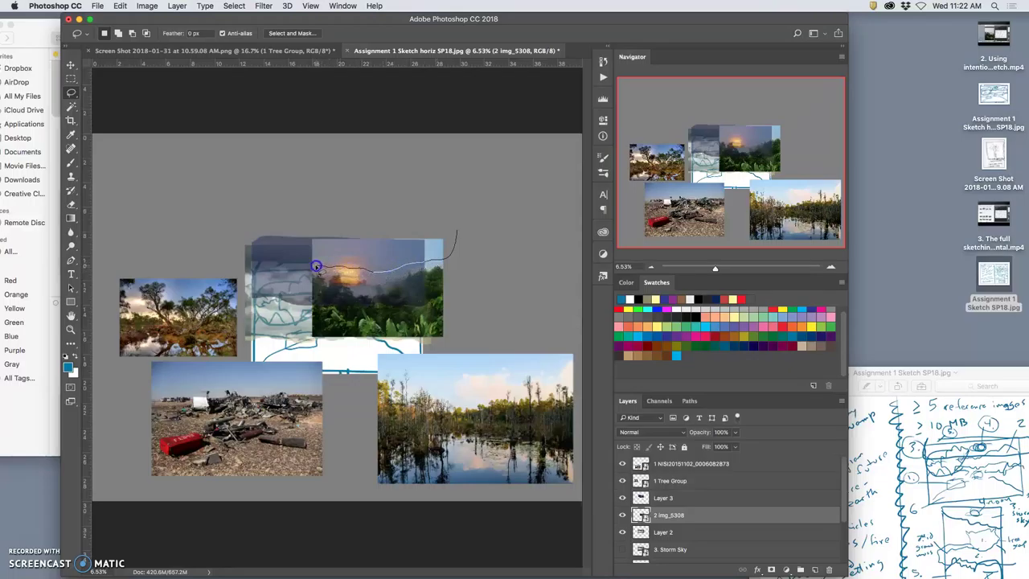
drag(316, 267, 322, 266)
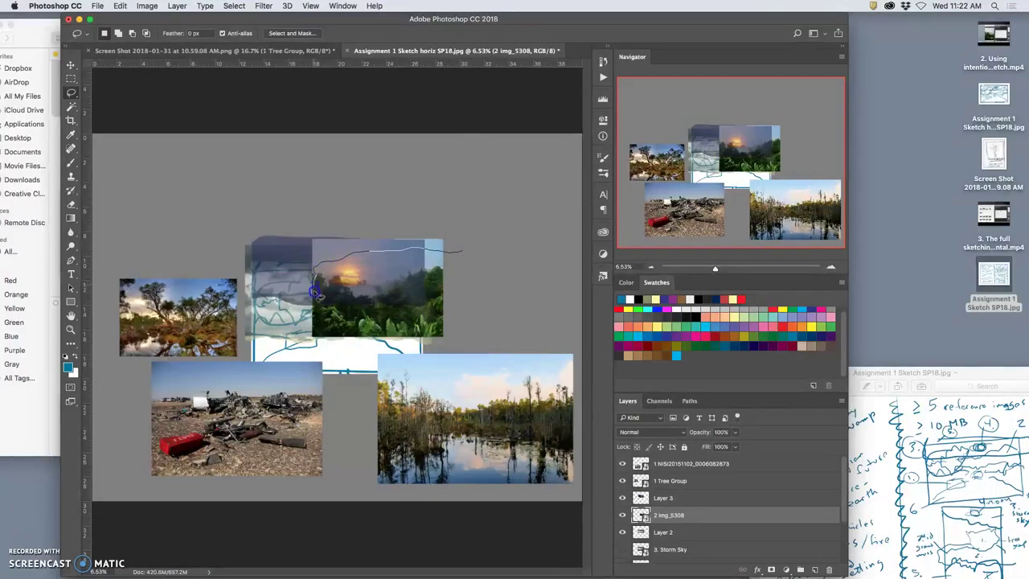
drag(315, 295, 317, 304)
drag(456, 260, 460, 254)
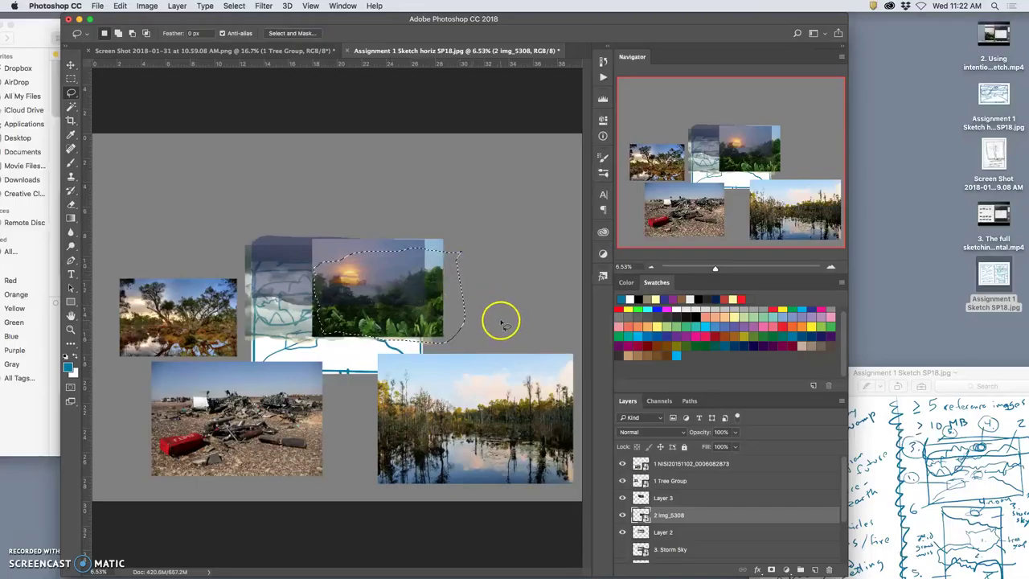
key(ctrl+j)
Hide 2 img_5308, raise Layer 4 above Layer 3, and set its opacity to about 51%.
click(624, 533)
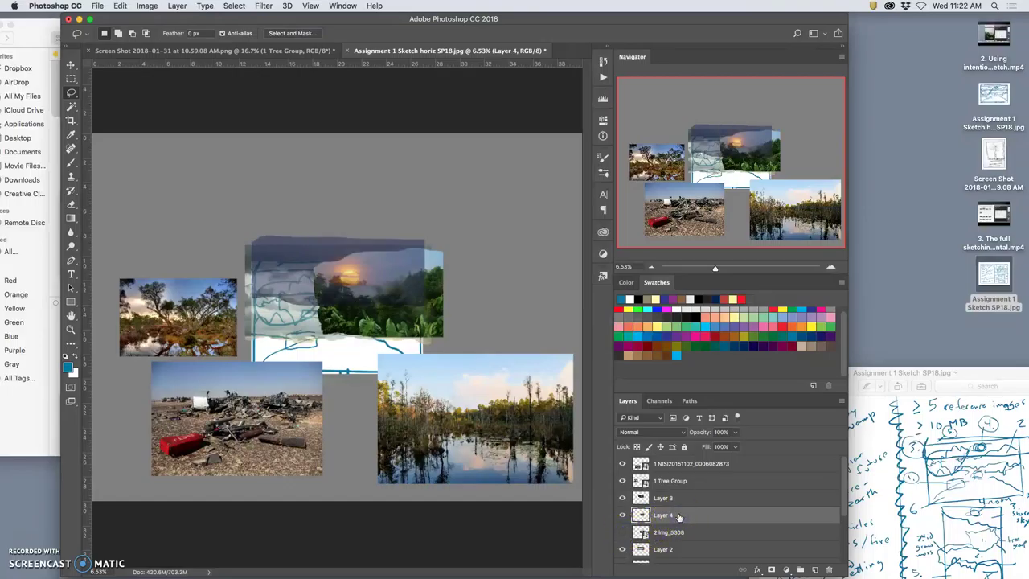
key(ctrl+bracketright)
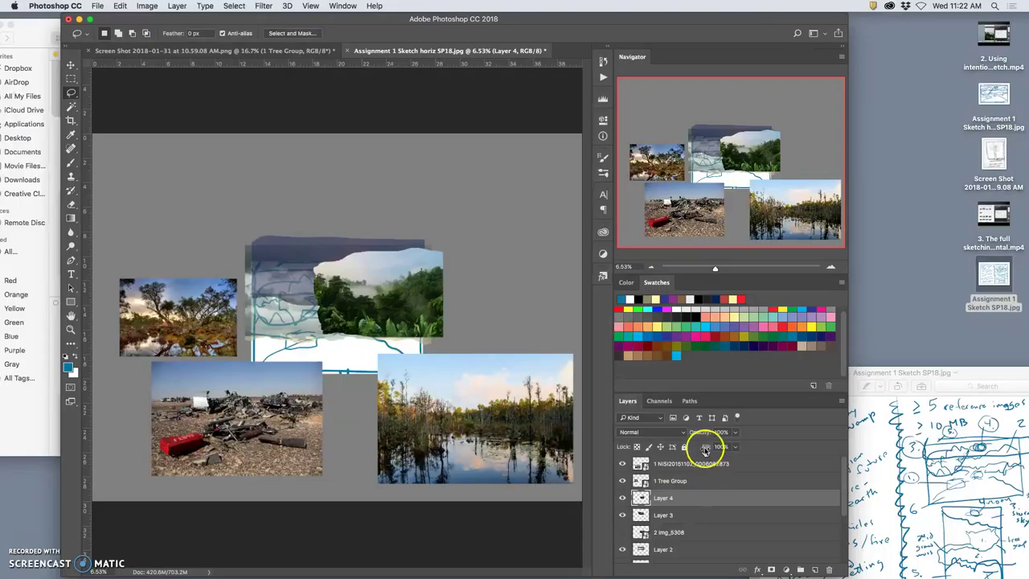
click(735, 432)
drag(724, 445, 713, 446)
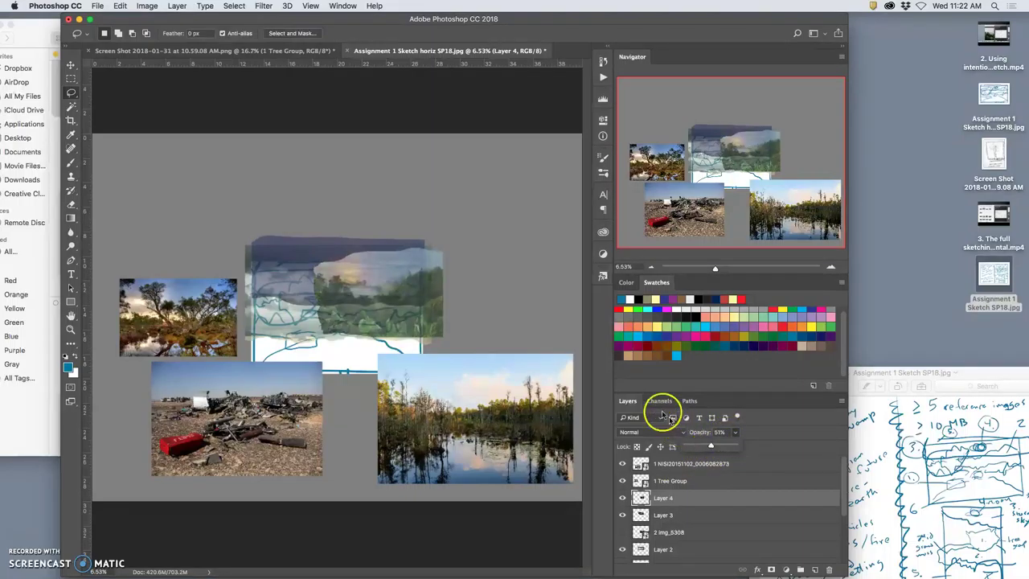
Zoom in and pan across the semi-transparent sunset cutout to inspect it.
key(ctrl+plus)
key(ctrl+plus)
key(ctrl+plus)
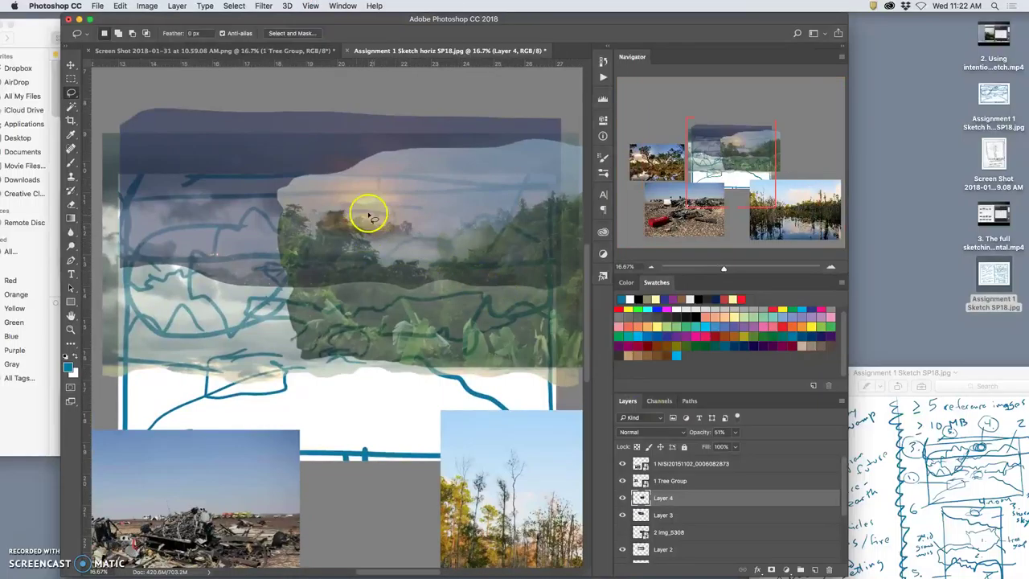
scroll(409, 255, right, 2)
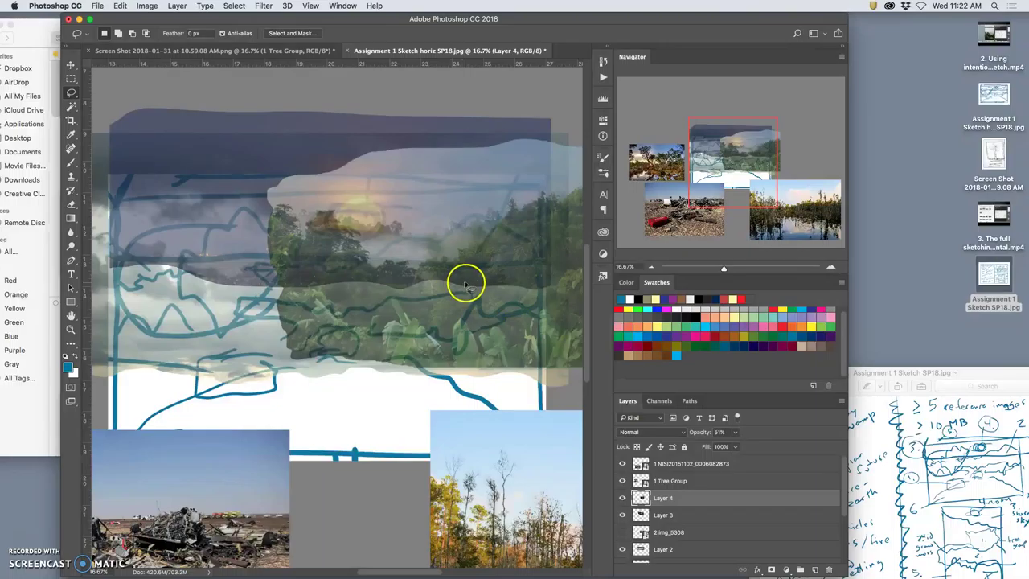
scroll(474, 242, left, 1)
scroll(511, 226, right, 2)
scroll(498, 226, right, 5)
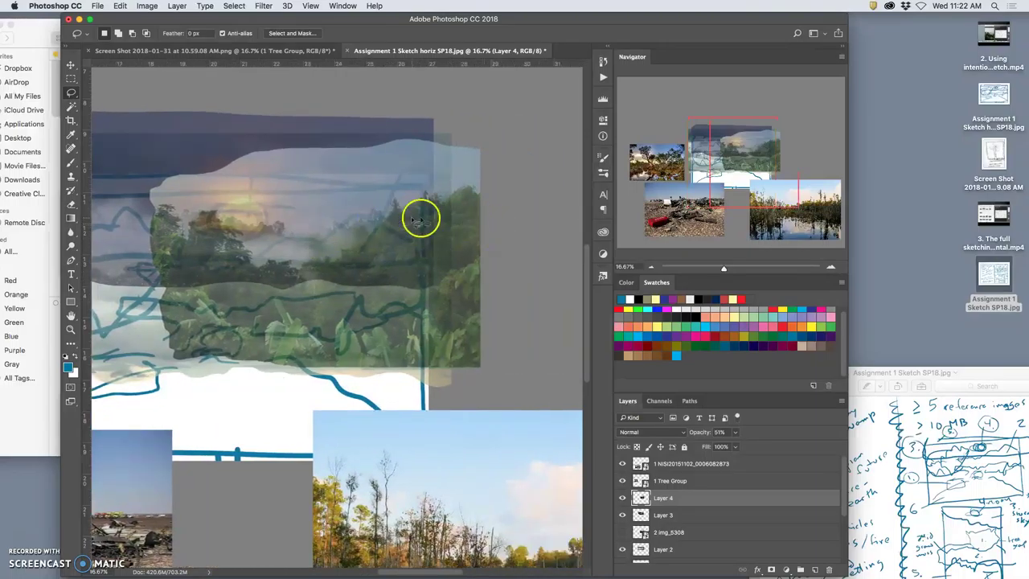
scroll(419, 218, left, 5)
scroll(379, 226, left, 5)
scroll(378, 229, left, 5)
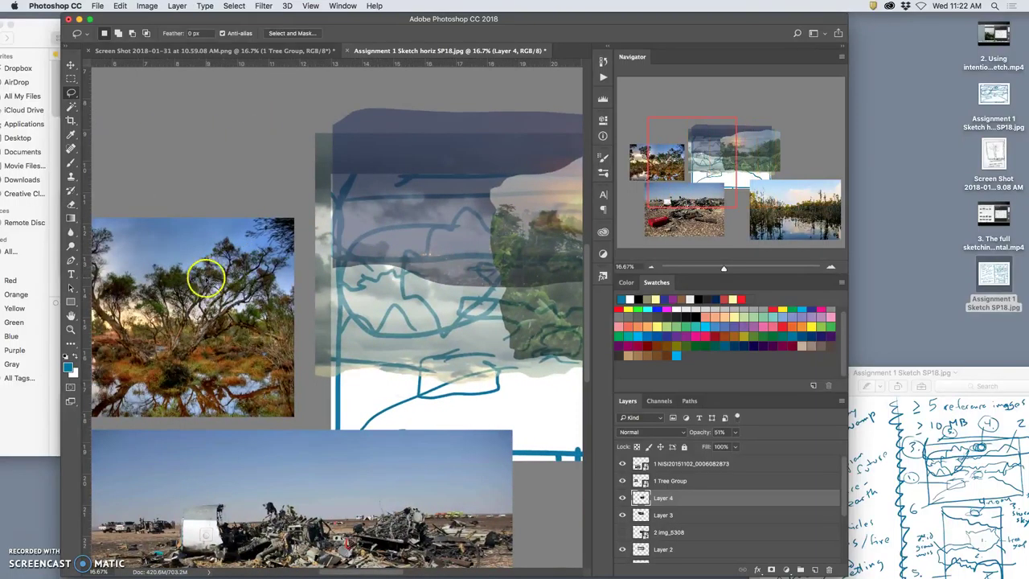
Move the 1 Tree Group photo onto the sketch's upper left.
click(71, 65)
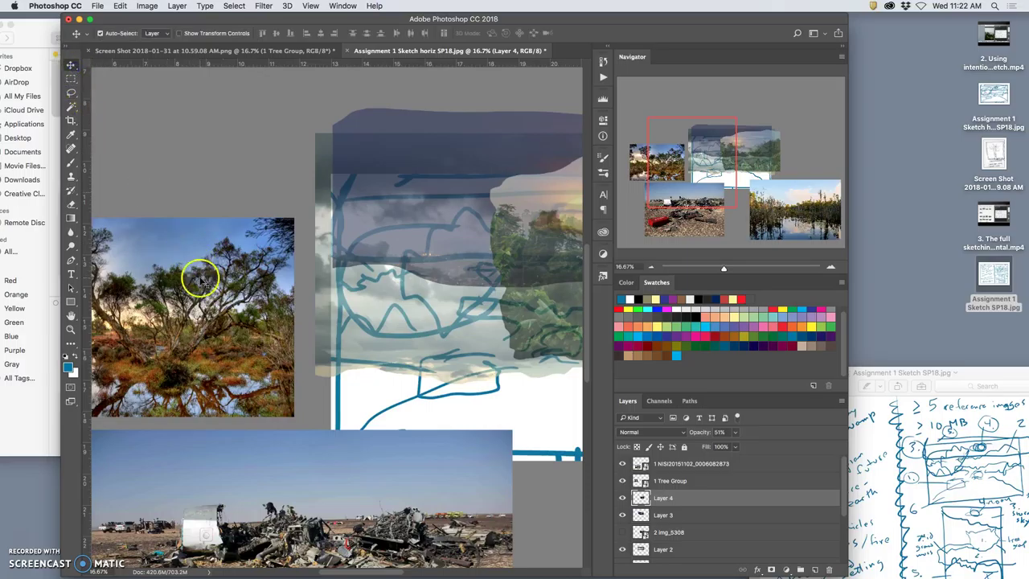
mouse_move(202, 271)
mouse_down()
mouse_move(314, 270)
mouse_move(382, 239)
mouse_move(449, 225)
mouse_move(483, 233)
mouse_up()
click(376, 281)
drag(375, 283, 331, 274)
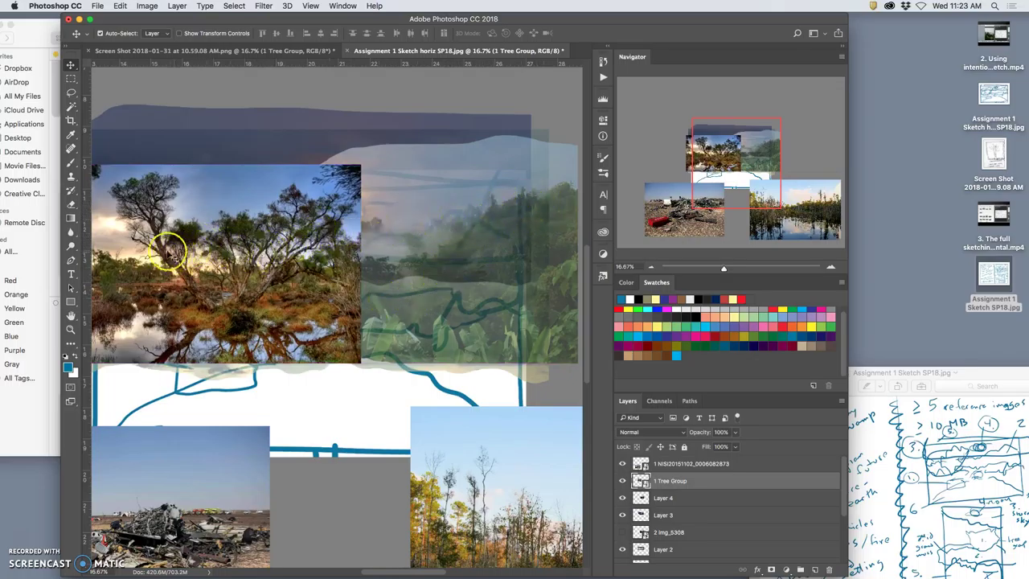
scroll(290, 292, left, 3)
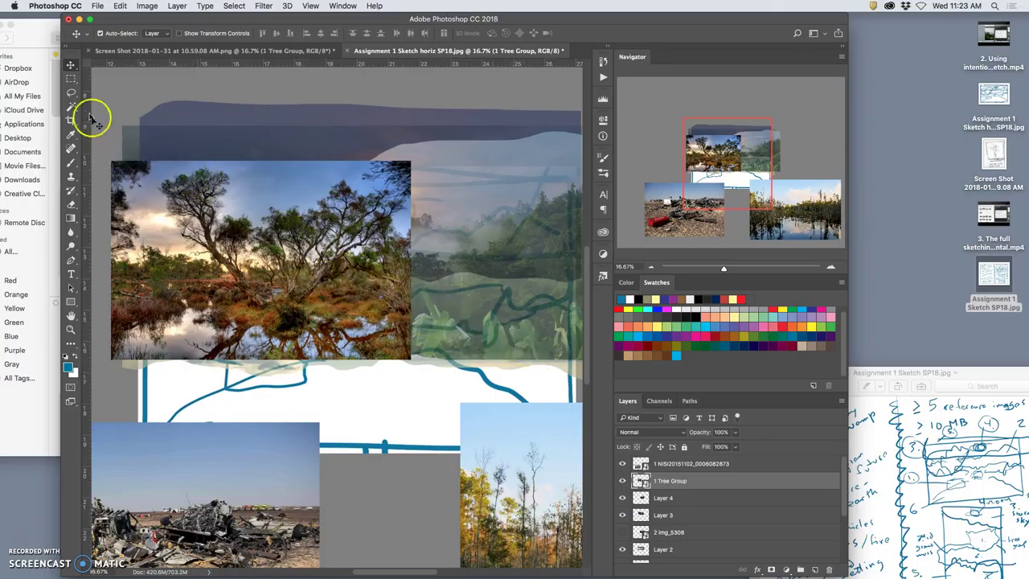
Lasso the trees into Layer 5, hide 1 Tree Group, and set Layer 5 to 57% opacity.
click(71, 94)
click(430, 204)
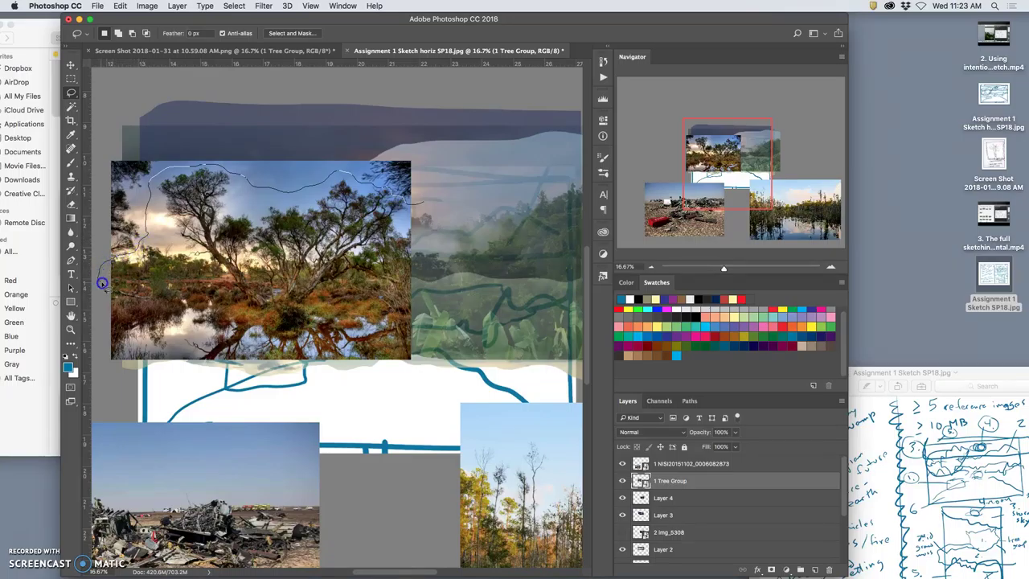
mouse_move(81, 361)
mouse_down()
mouse_move(340, 391)
mouse_move(414, 387)
mouse_up()
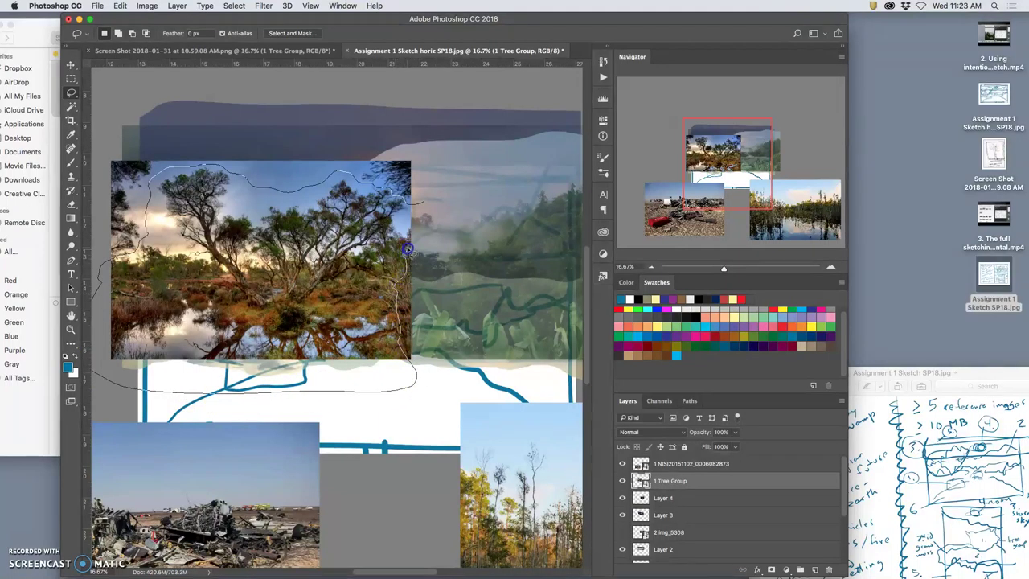
drag(421, 205, 421, 207)
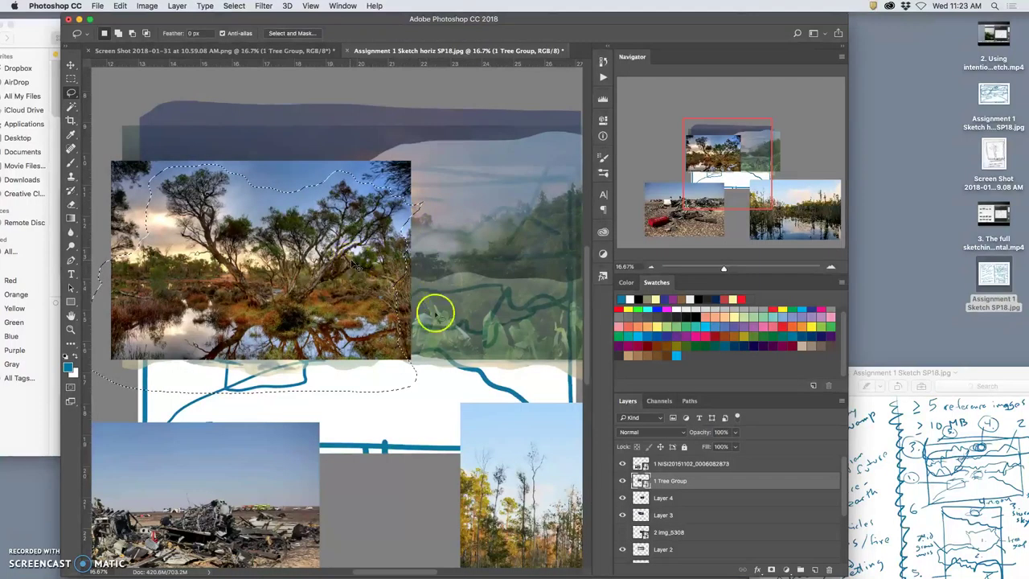
key(ctrl+j)
click(624, 499)
click(696, 480)
click(735, 433)
drag(734, 446, 714, 448)
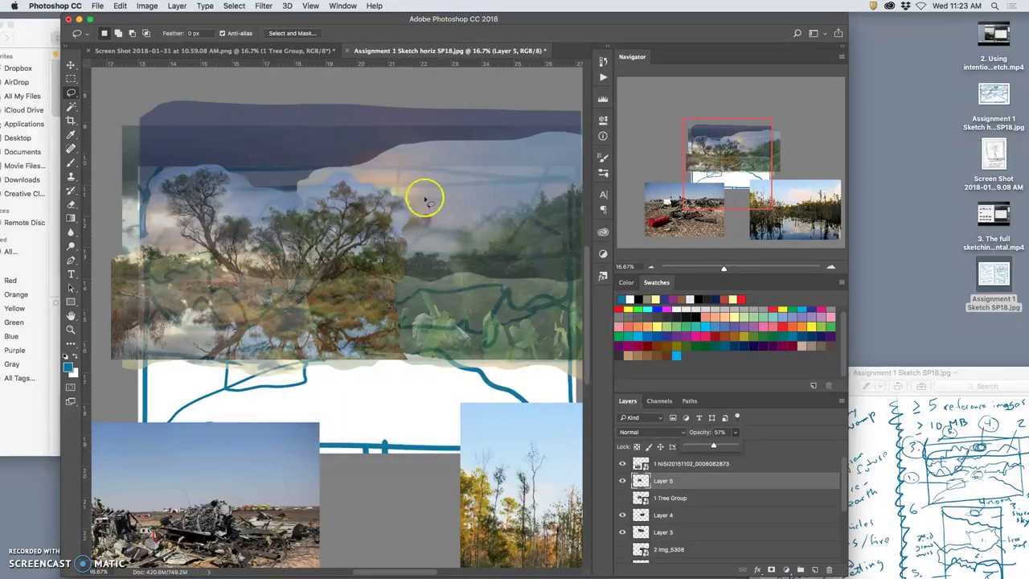
Pan around the collage to inspect how the tree cutout blends.
scroll(414, 260, left, 2)
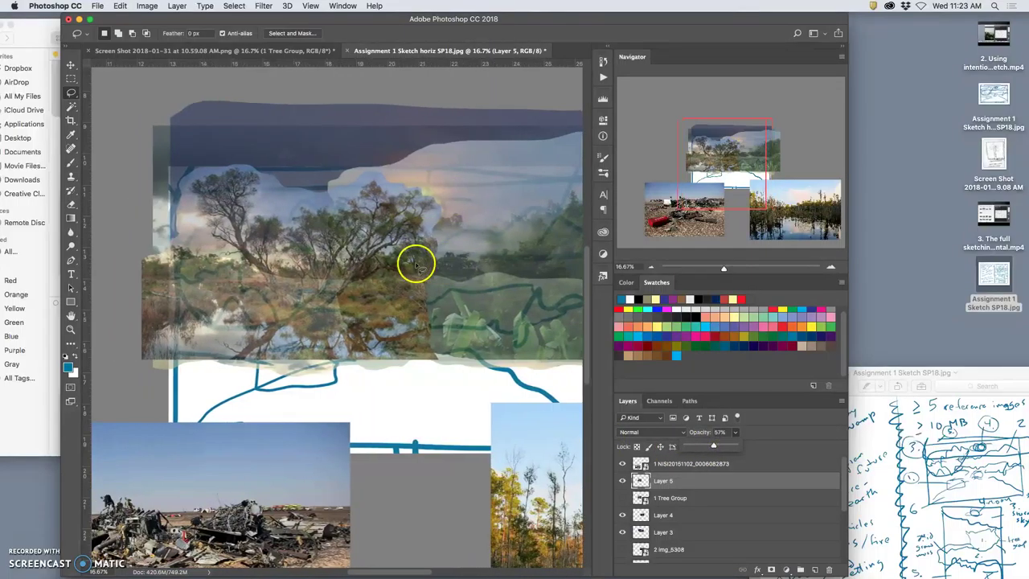
scroll(414, 259, right, 3)
scroll(410, 202, right, 1)
scroll(442, 230, right, 2)
scroll(442, 230, right, 4)
scroll(441, 239, left, 7)
scroll(442, 239, right, 6)
scroll(441, 239, down, 1)
scroll(441, 239, down, 1)
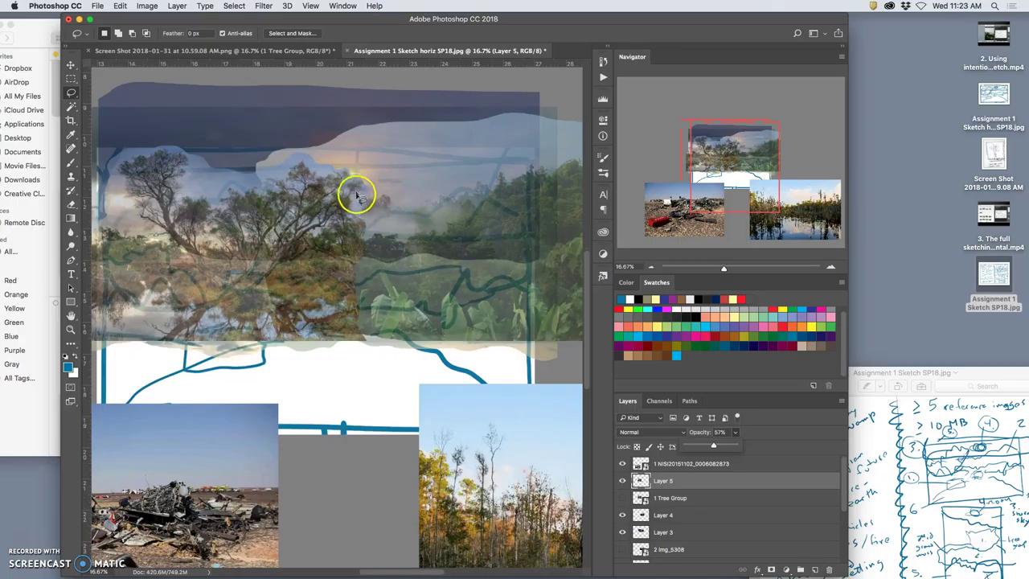
scroll(411, 231, down, 1)
scroll(411, 231, down, 3)
scroll(407, 228, left, 1)
scroll(406, 228, up, 1)
scroll(407, 227, up, 2)
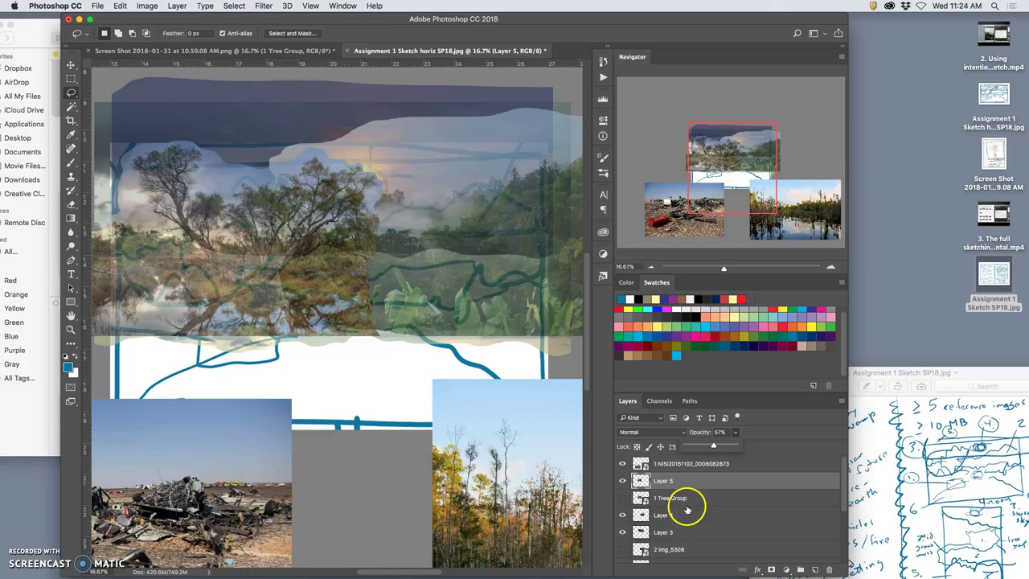
Toggle Layers 4 and 3 to compare, then select Layer 3 with the Move tool.
click(622, 515)
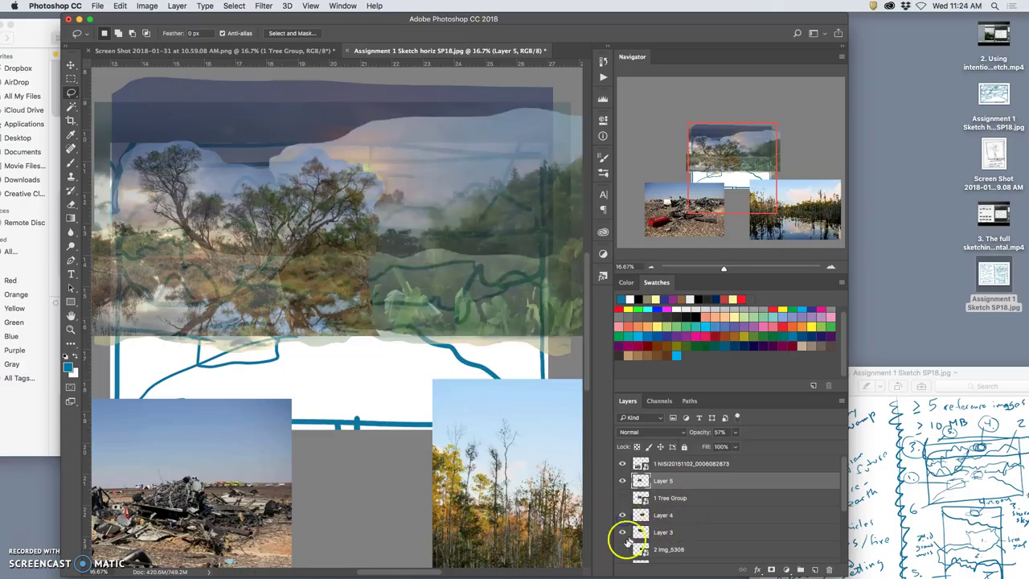
click(621, 532)
click(704, 537)
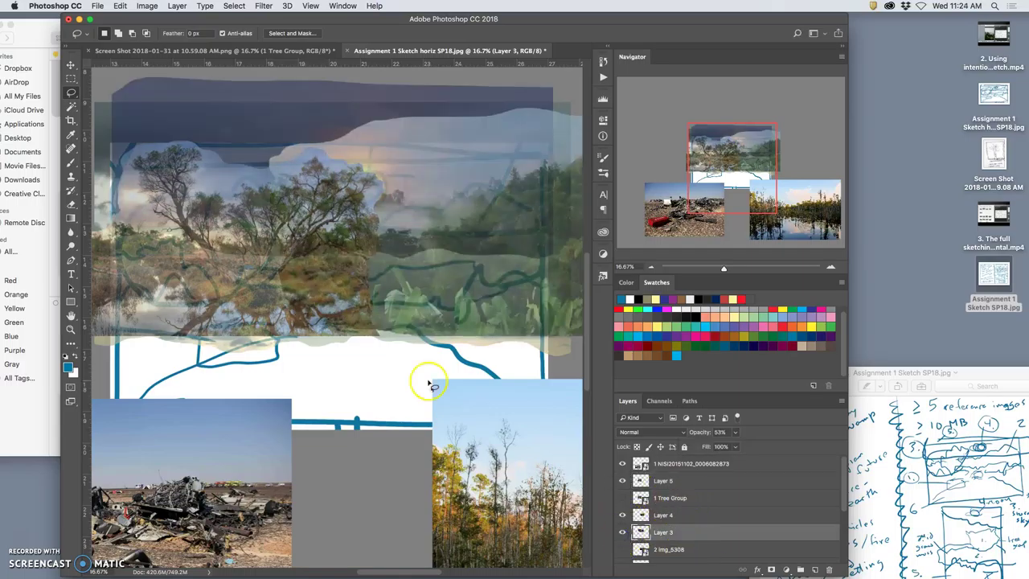
click(70, 64)
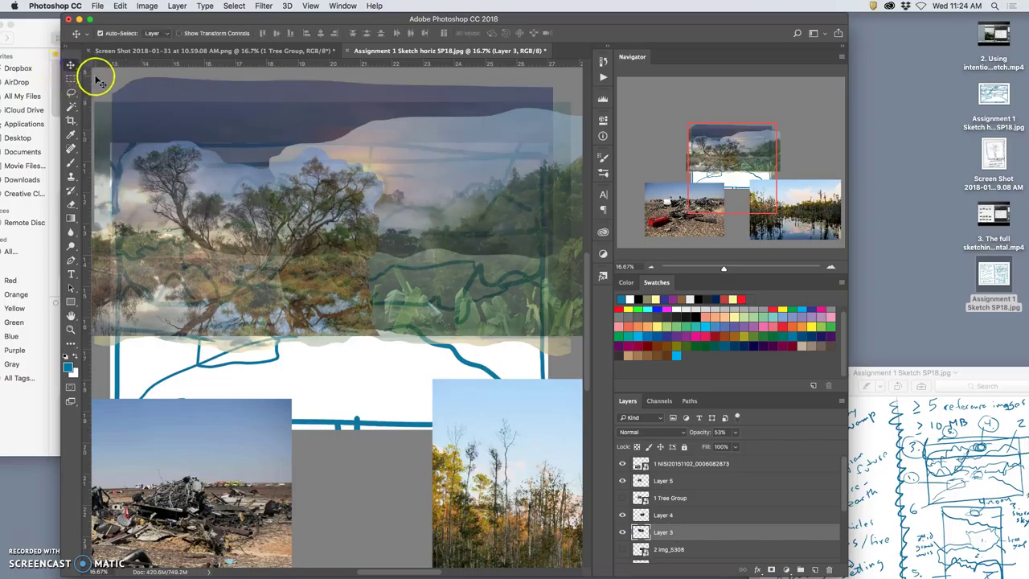
key(shift+Up)
key(shift+Up)
key(shift+Up)
key(shift+Up)
key(shift+Up)
key(shift+Up)
key(shift+Up)
key(shift+Up)
key(shift+Up)
key(shift+Up)
key(shift+Up)
key(shift+Up)
key(shift+Up)
key(shift+Up)
key(shift+Up)
key(shift+Up)
key(shift+Right)
key(shift+Right)
key(shift+Right)
key(shift+Right)
key(shift+Right)
key(shift+Right)
key(shift+Right)
key(shift+Right)
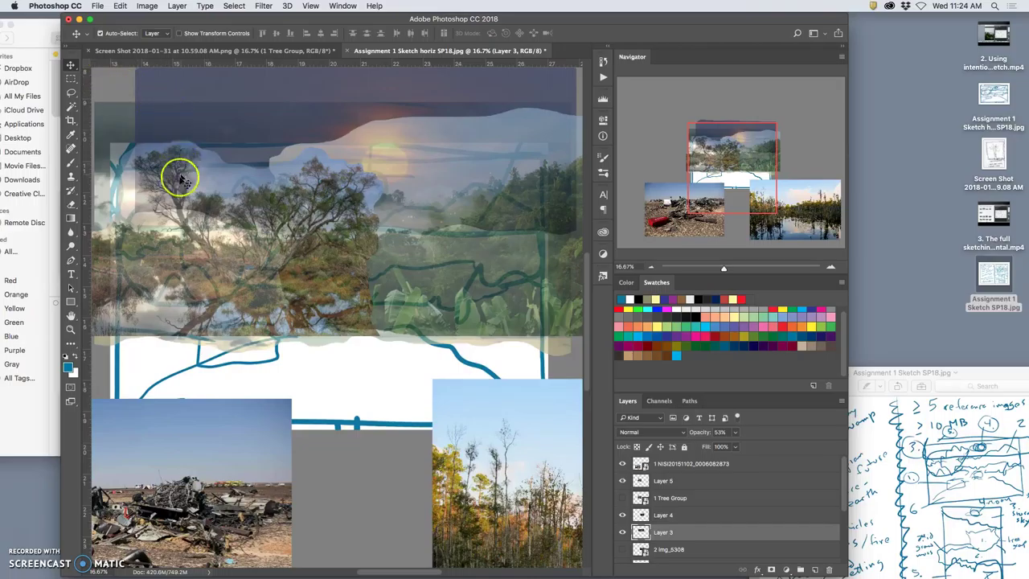
scroll(177, 186, up, 3)
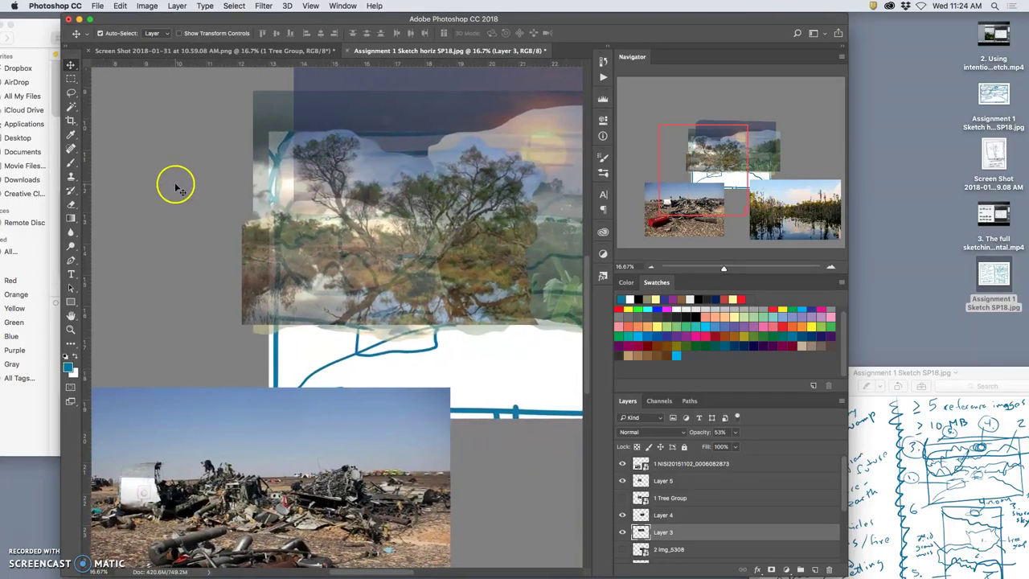
scroll(177, 185, down, 3)
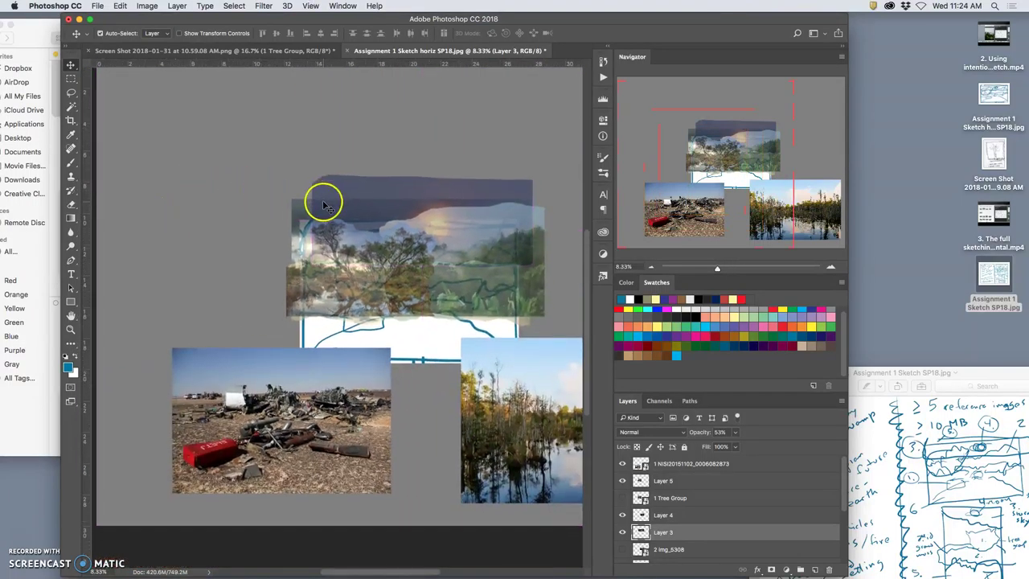
scroll(394, 325, right, 2)
scroll(384, 319, right, 5)
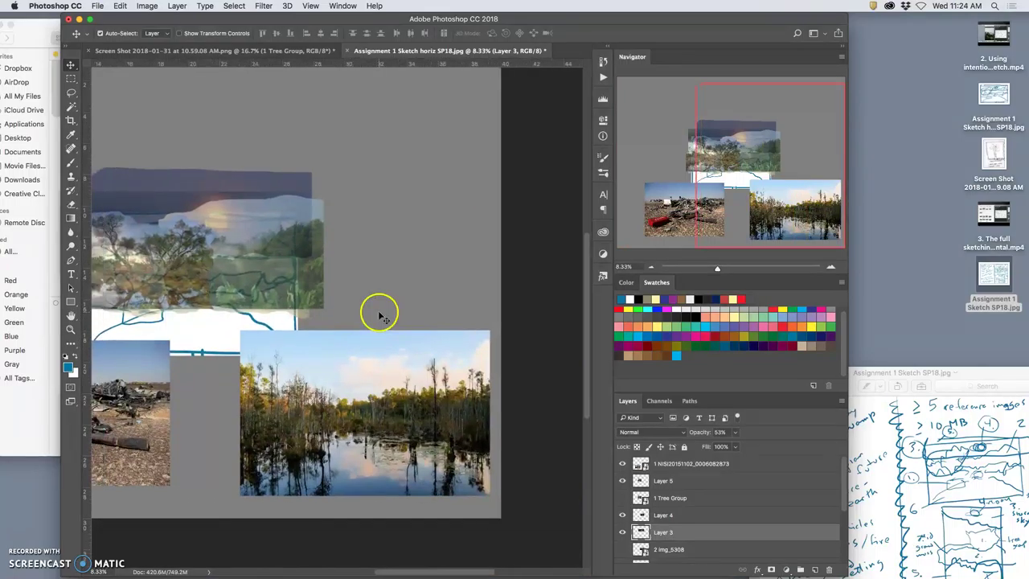
scroll(379, 310, left, 2)
scroll(402, 334, down, 1)
Move the swamp photo up over the collage and bring its layer to the top.
mouse_move(452, 369)
mouse_down()
mouse_move(313, 272)
mouse_move(354, 299)
mouse_up()
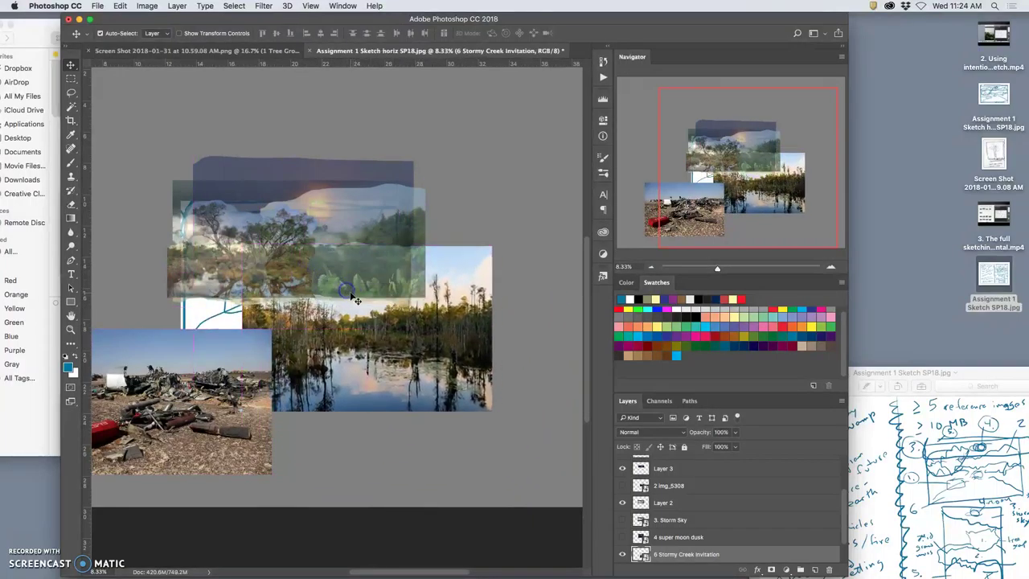
key(super+bracketright)
key(super+bracketright)
key(super+bracketright)
key(super+bracketright)
key(super+bracketright)
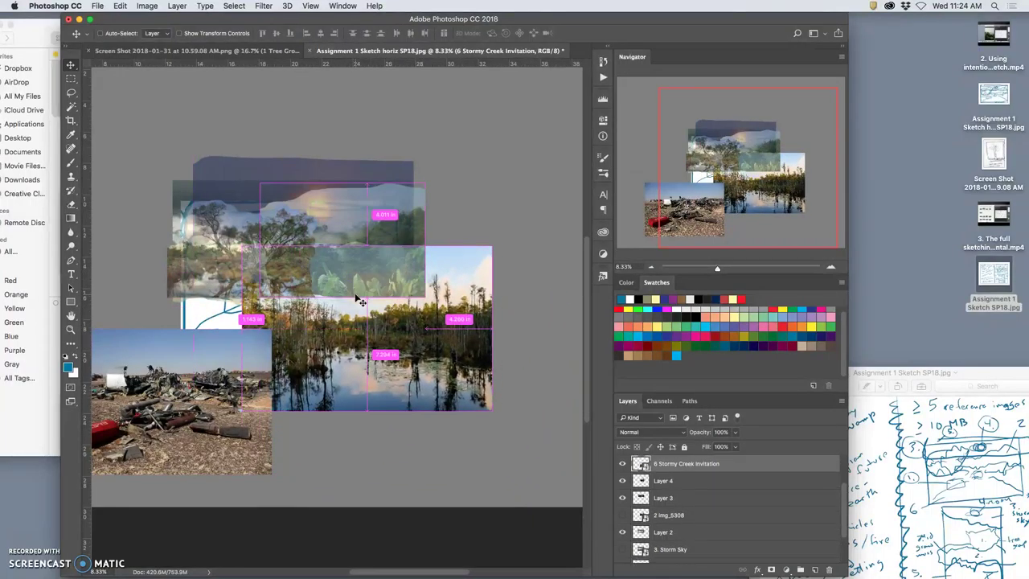
key(super+bracketright)
key(super+bracketright)
key(super+bracketright)
mouse_move(359, 300)
mouse_down()
mouse_move(309, 250)
mouse_move(306, 232)
mouse_up()
Lasso the swamp below its tree line into Layer 6, hide the original, and lower opacity to about 62%.
click(71, 91)
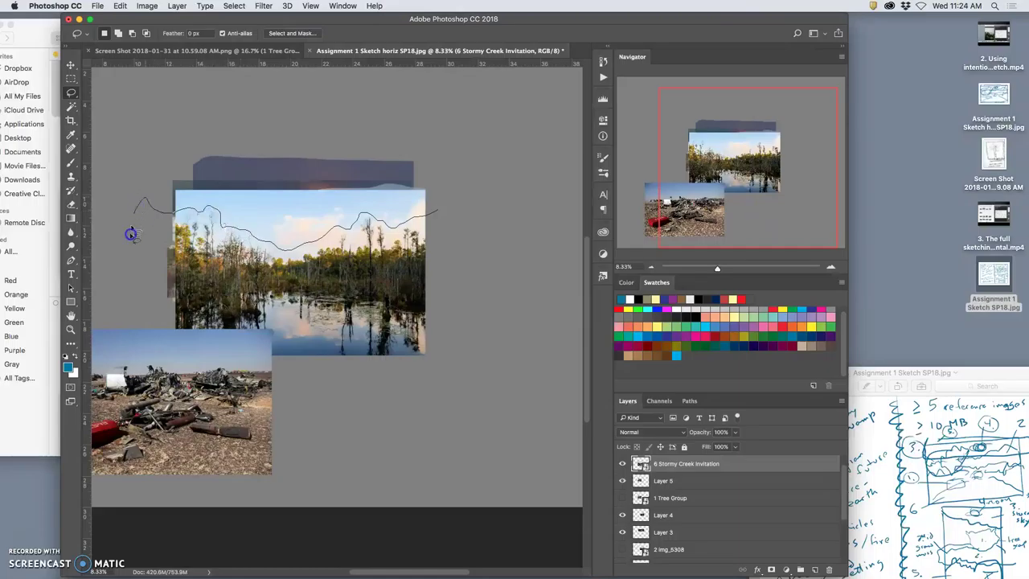
mouse_move(153, 365)
mouse_down()
mouse_move(425, 402)
mouse_move(458, 234)
mouse_move(447, 218)
mouse_move(452, 227)
mouse_up()
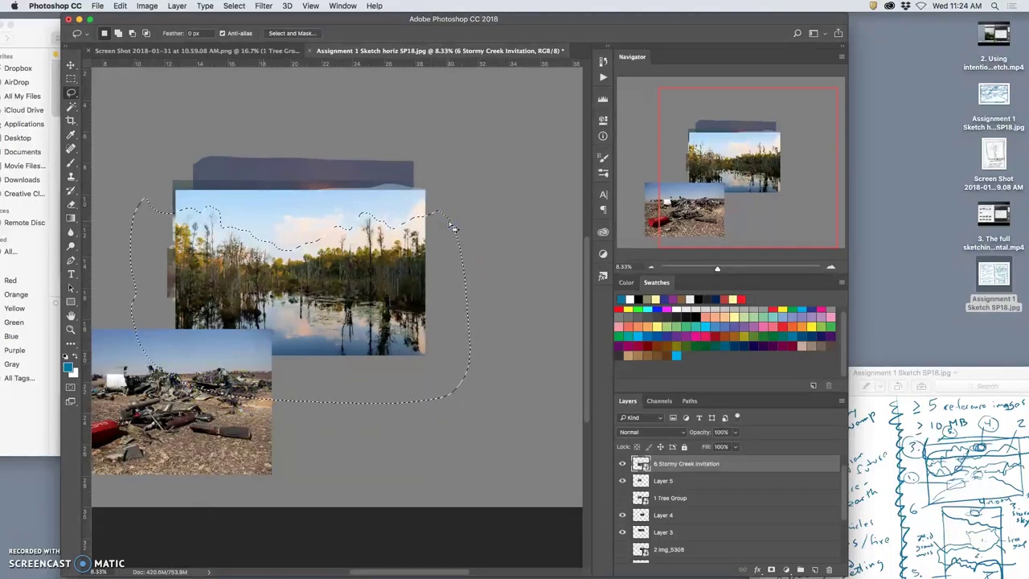
key(ctrl+j)
click(622, 481)
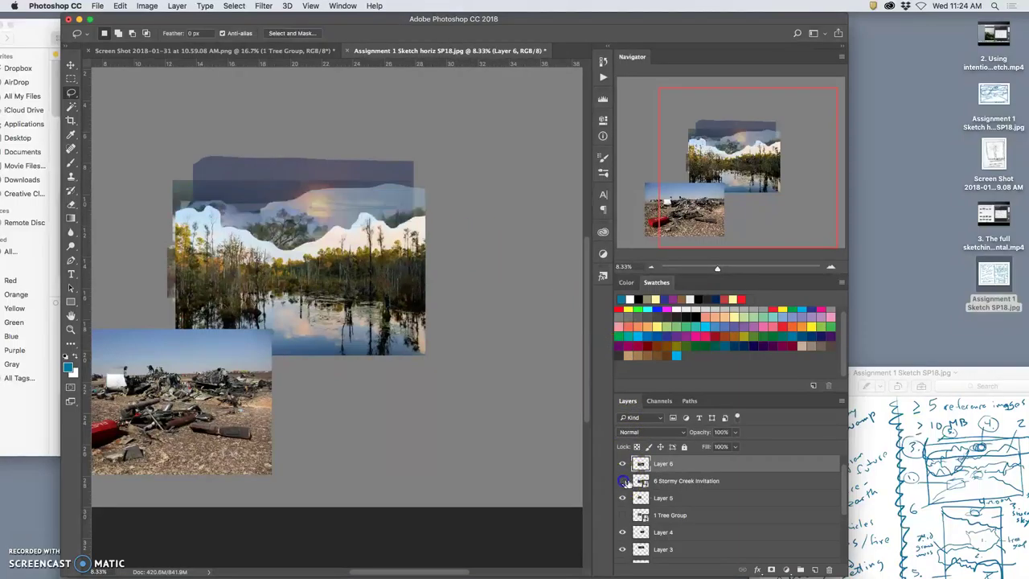
click(734, 433)
drag(711, 447, 717, 447)
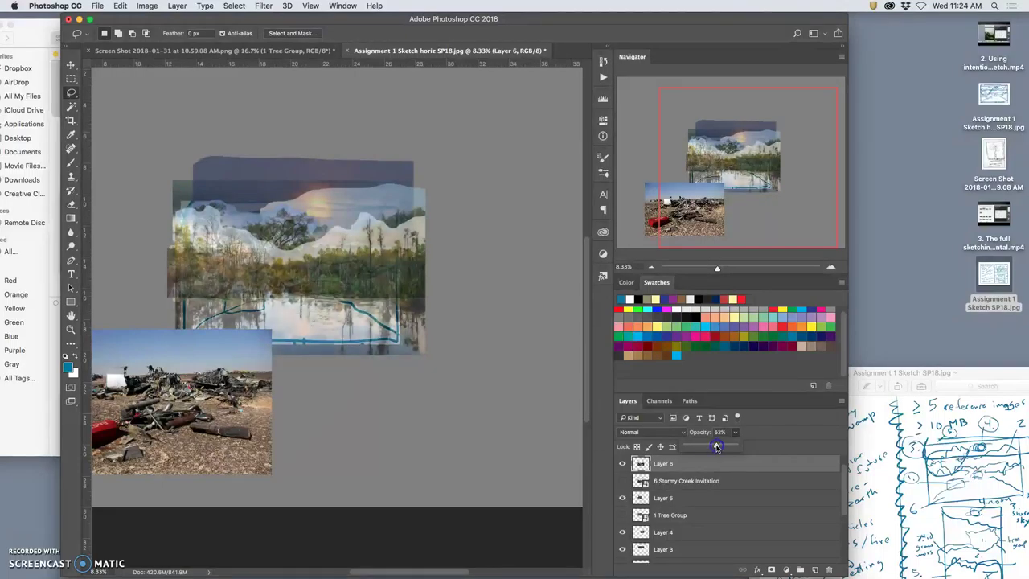
Move the desert wreck photo up and right over the sketch's center.
scroll(436, 356, left, 2)
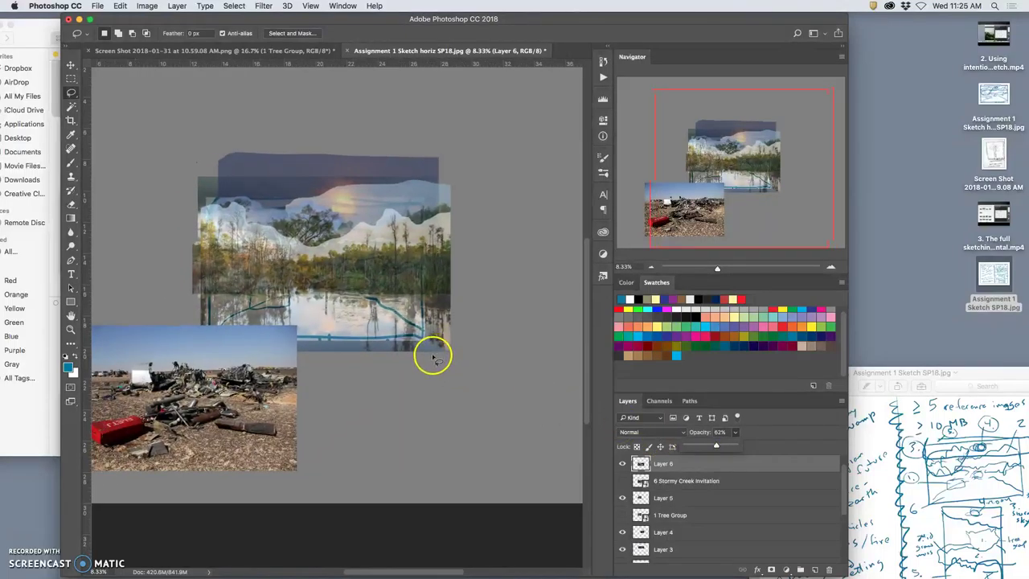
scroll(418, 362, left, 5)
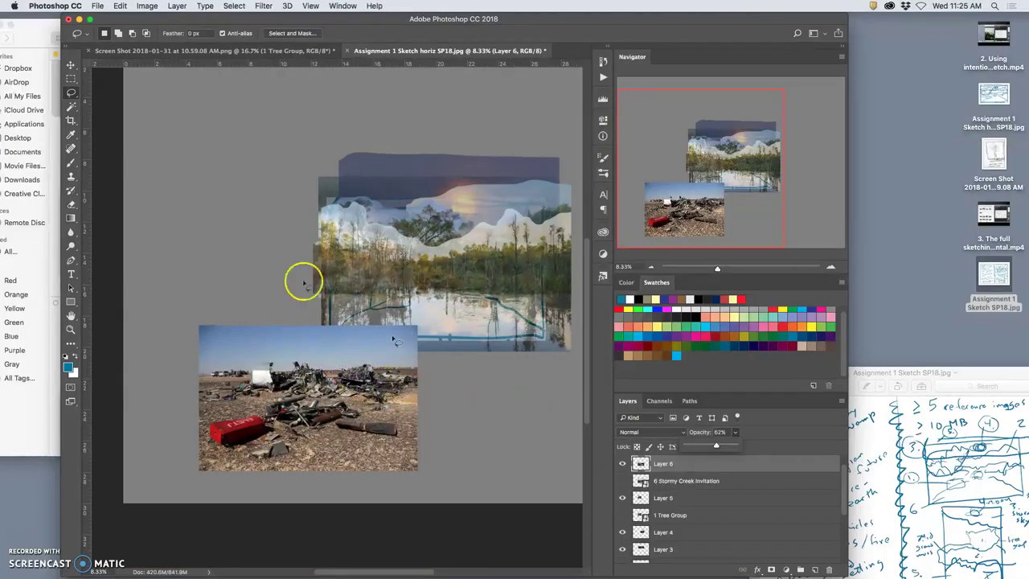
click(71, 64)
mouse_move(317, 361)
mouse_down()
mouse_move(356, 338)
mouse_move(301, 293)
mouse_move(441, 269)
mouse_move(463, 252)
mouse_move(450, 241)
mouse_move(425, 260)
mouse_up()
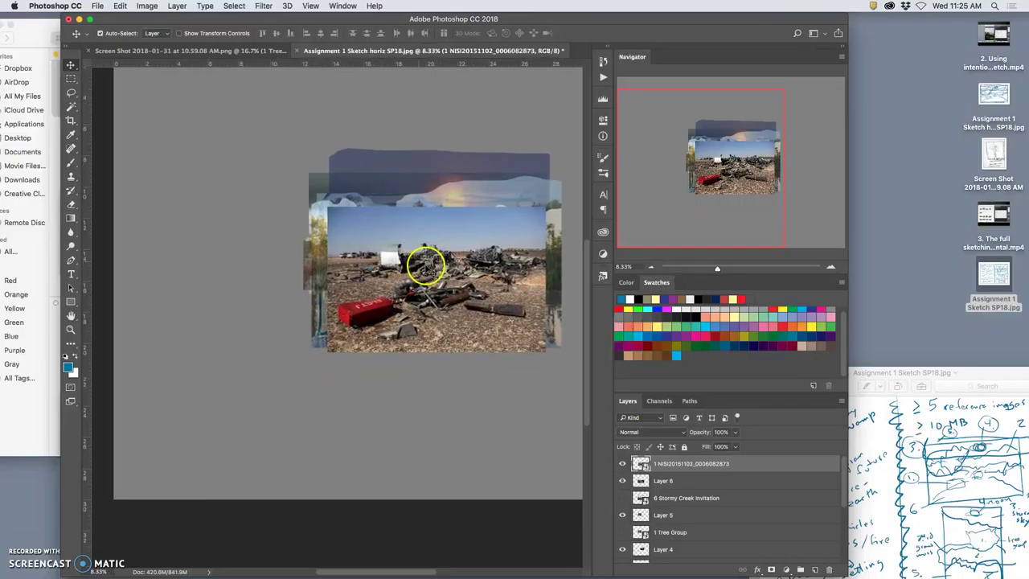
Frame the wreckage photo and begin lassoing the debris below the skyline.
scroll(414, 274, up, 2)
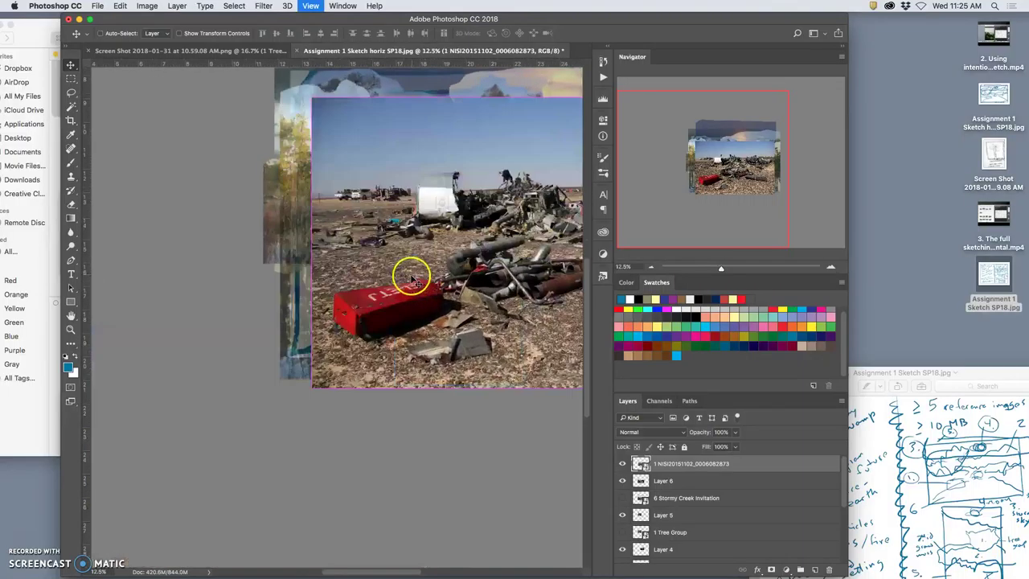
scroll(410, 275, up, 1)
scroll(408, 275, right, 3)
scroll(406, 273, right, 1)
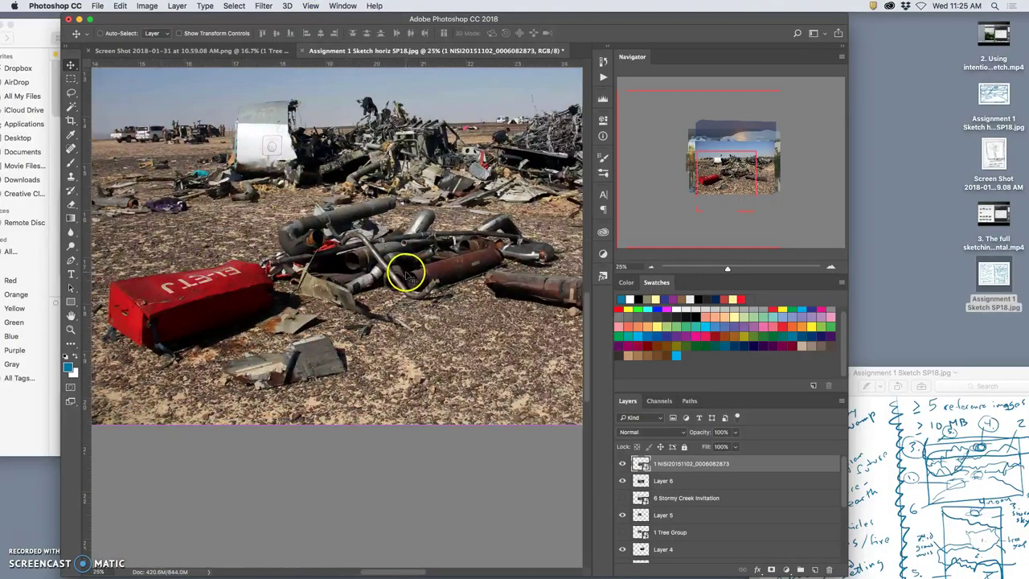
scroll(408, 273, down, 1)
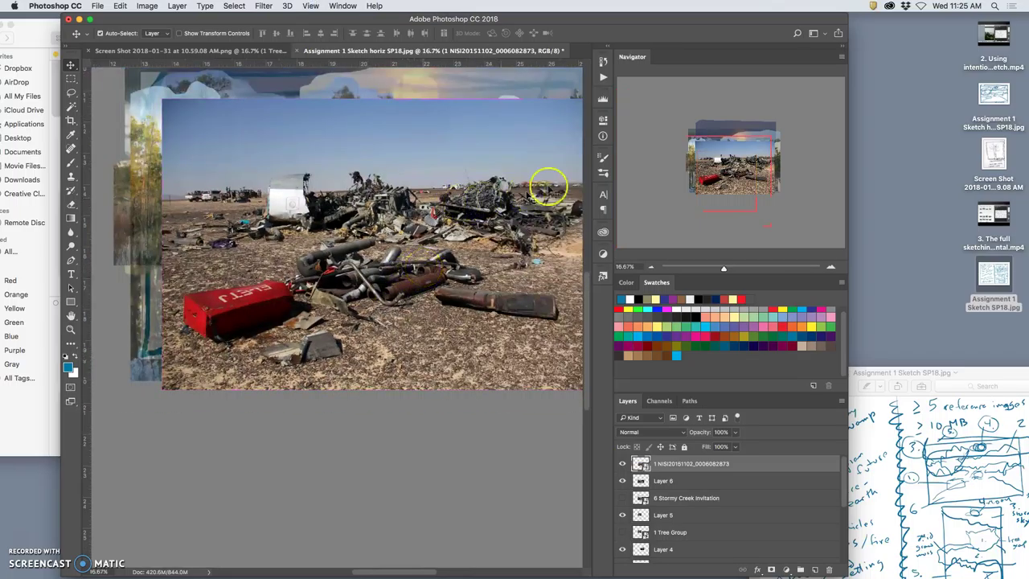
click(71, 95)
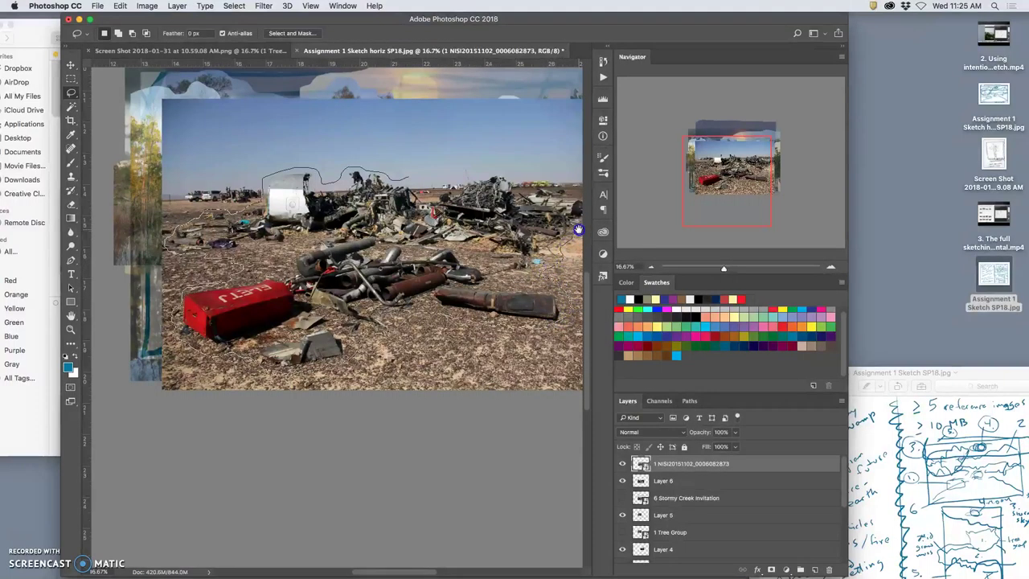
scroll(578, 231, right, 3)
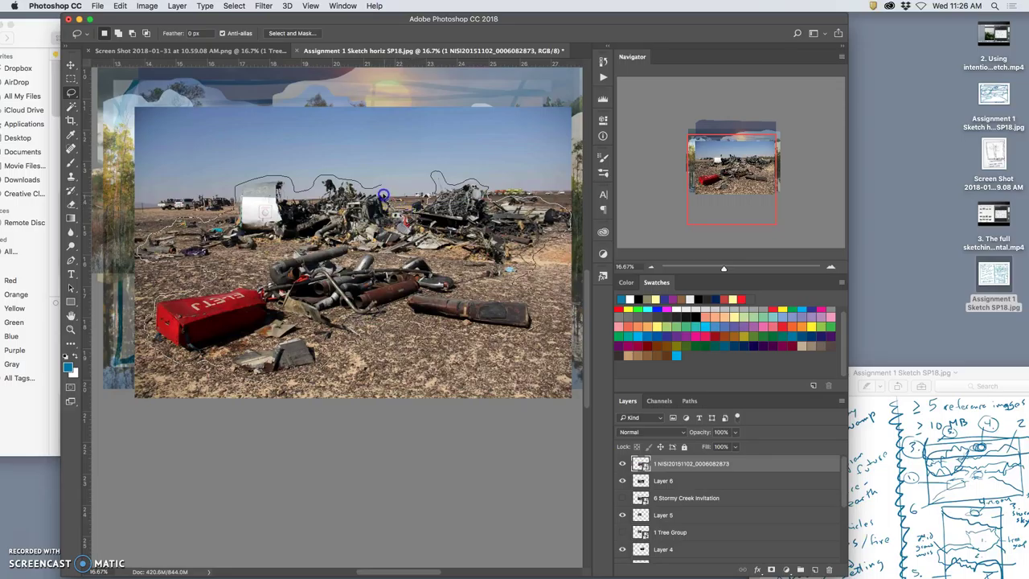
drag(380, 186, 386, 183)
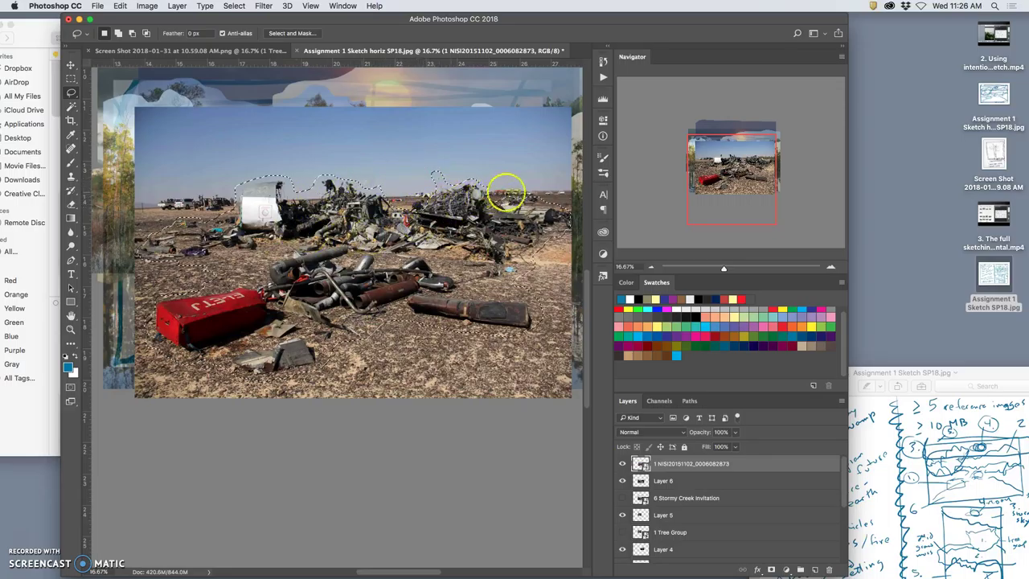
Zoom in on the pipe wreckage and continue tracing along the skyline.
key(ctrl+plus)
key(ctrl+plus)
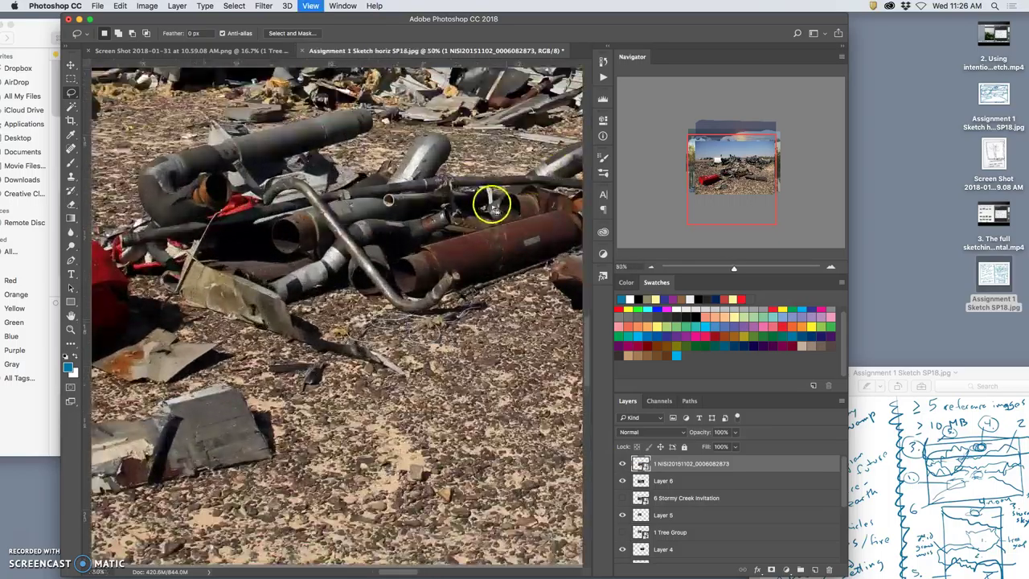
key(ctrl+plus)
drag(494, 175, 343, 257)
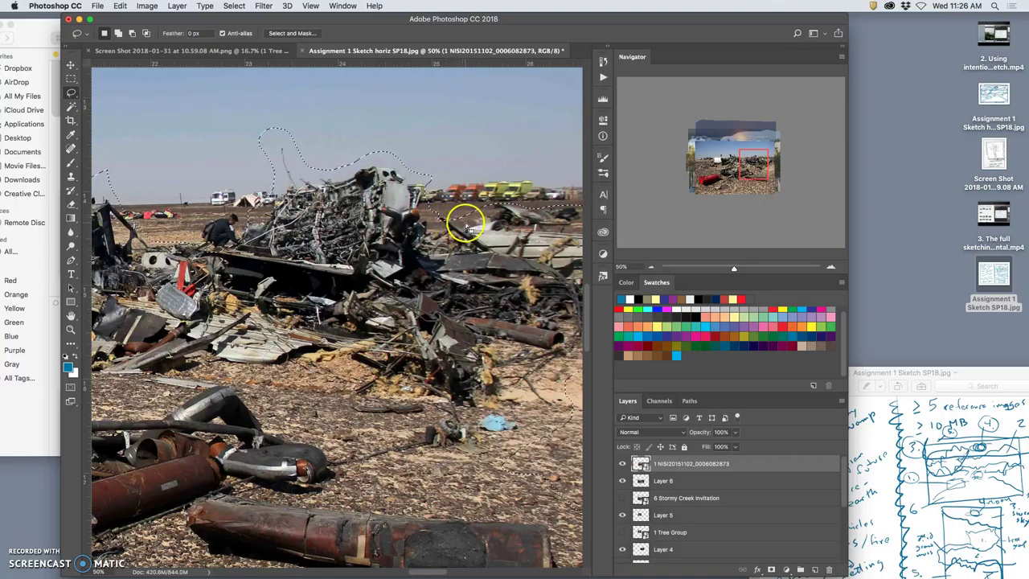
click(458, 226)
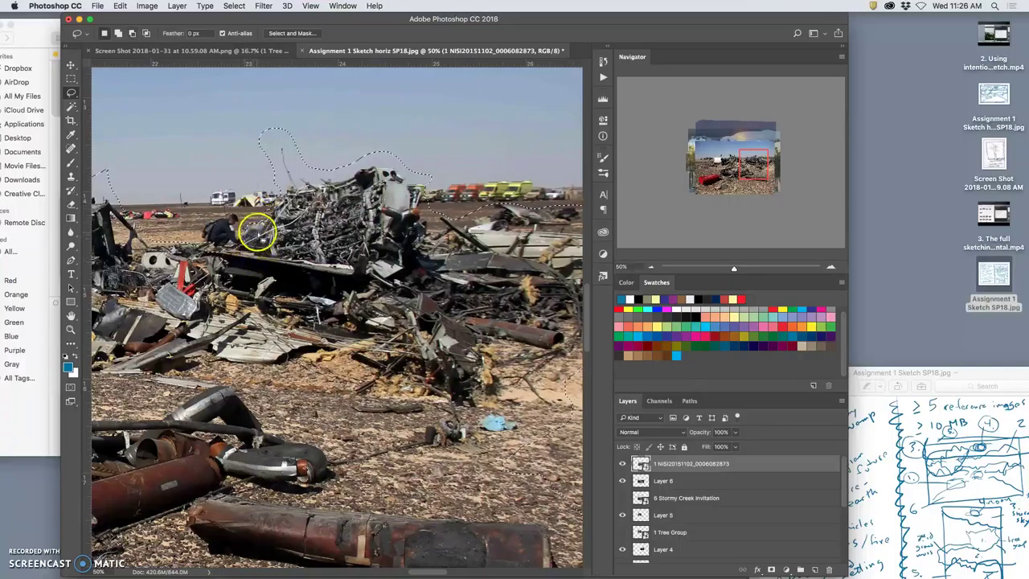
drag(251, 225, 251, 223)
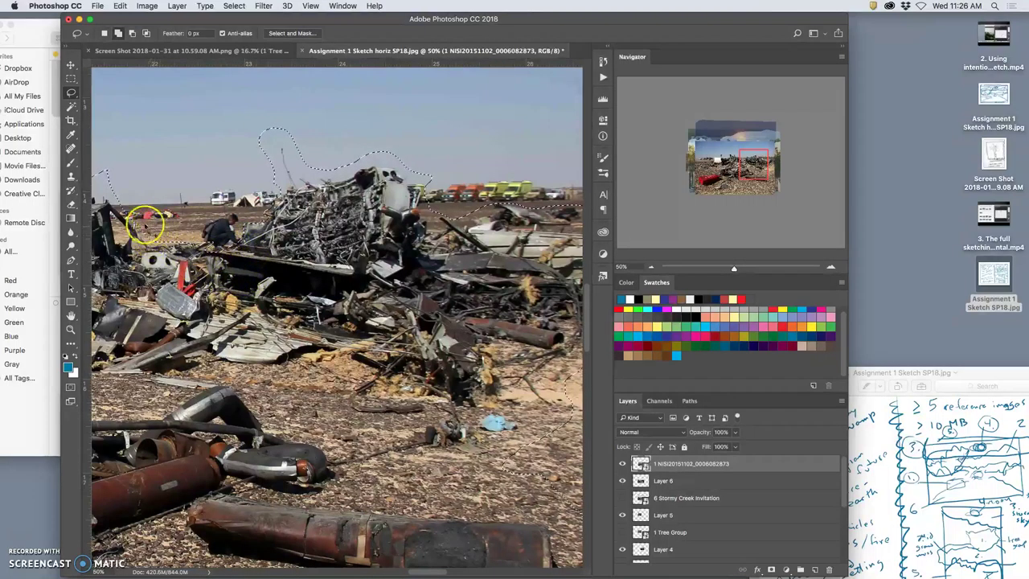
drag(134, 220, 134, 220)
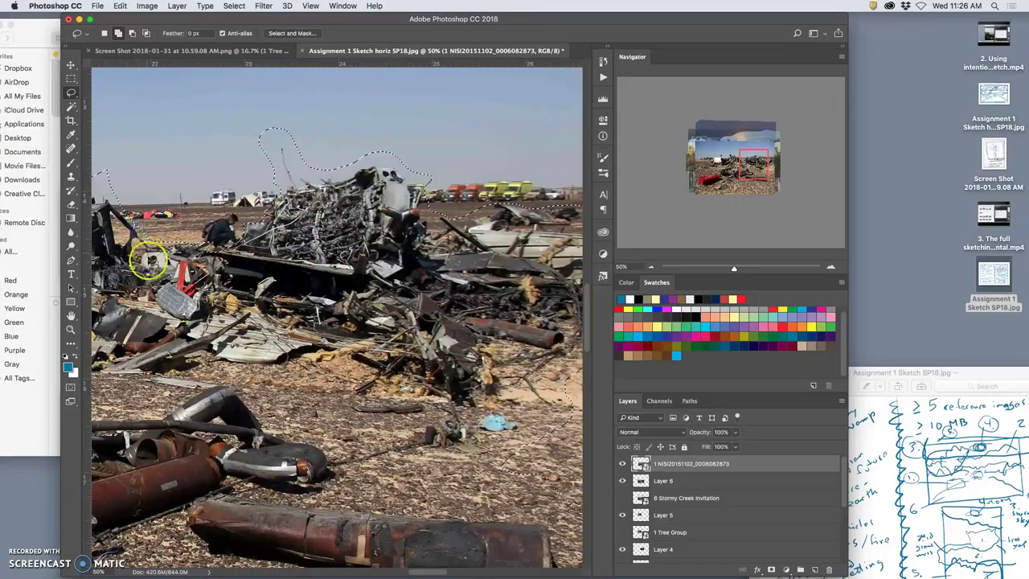
click(138, 218)
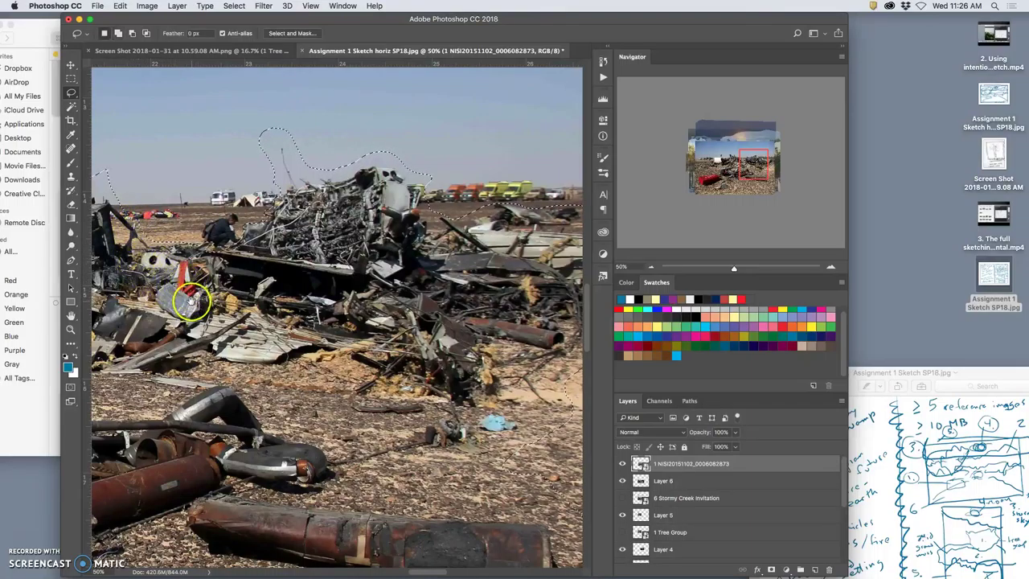
Trace further left past the fuselage and add the left ground debris to the selection.
drag(185, 294, 251, 283)
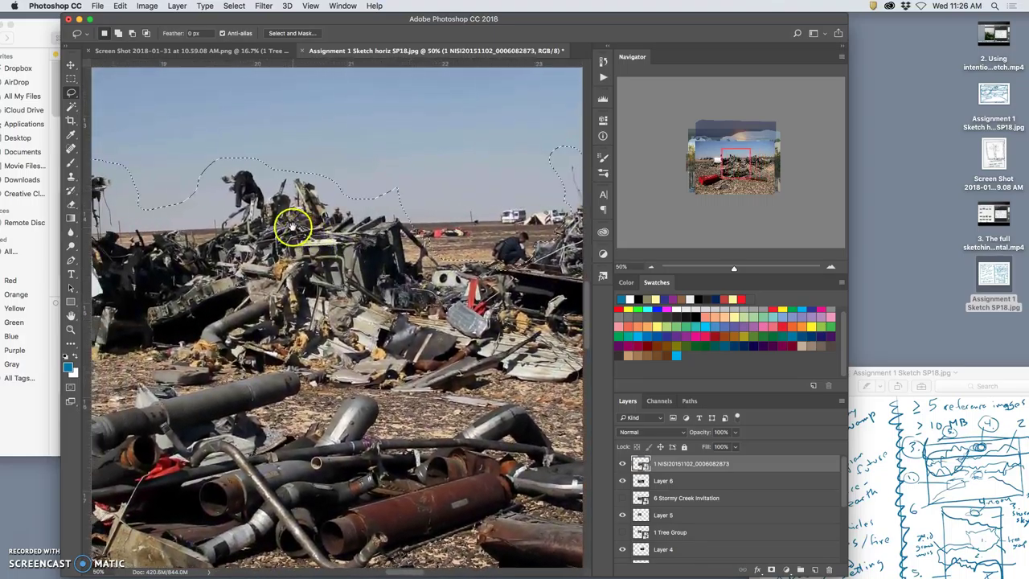
mouse_move(204, 209)
mouse_down()
mouse_move(285, 211)
mouse_move(362, 191)
mouse_up()
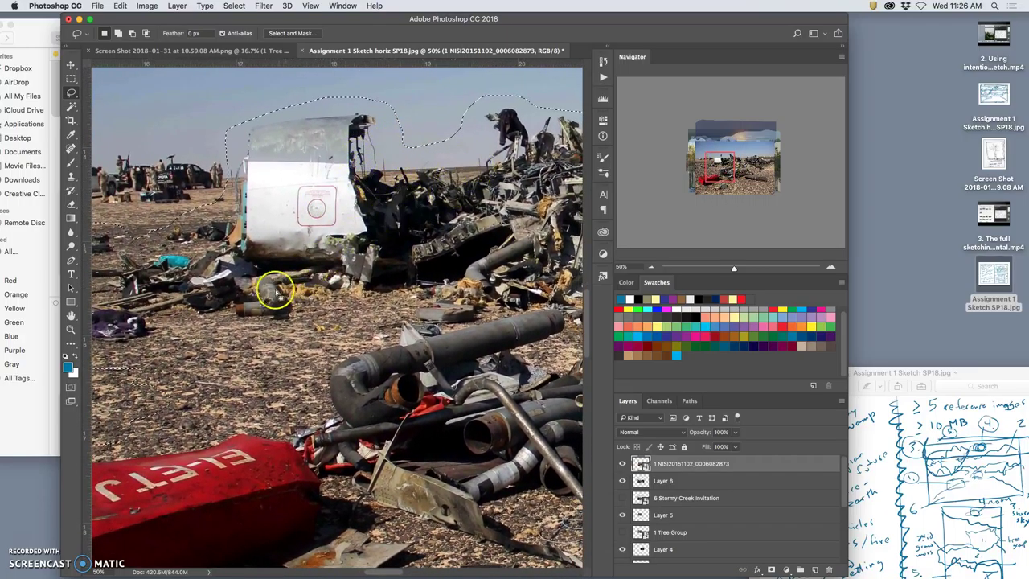
mouse_move(230, 257)
mouse_down()
mouse_move(292, 223)
mouse_move(363, 216)
mouse_up()
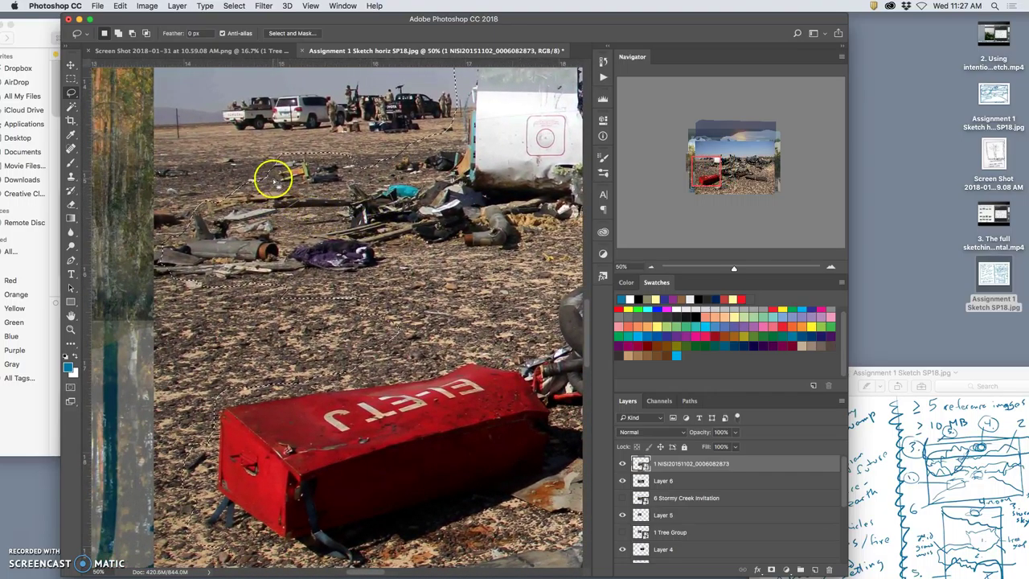
shift+click(283, 158)
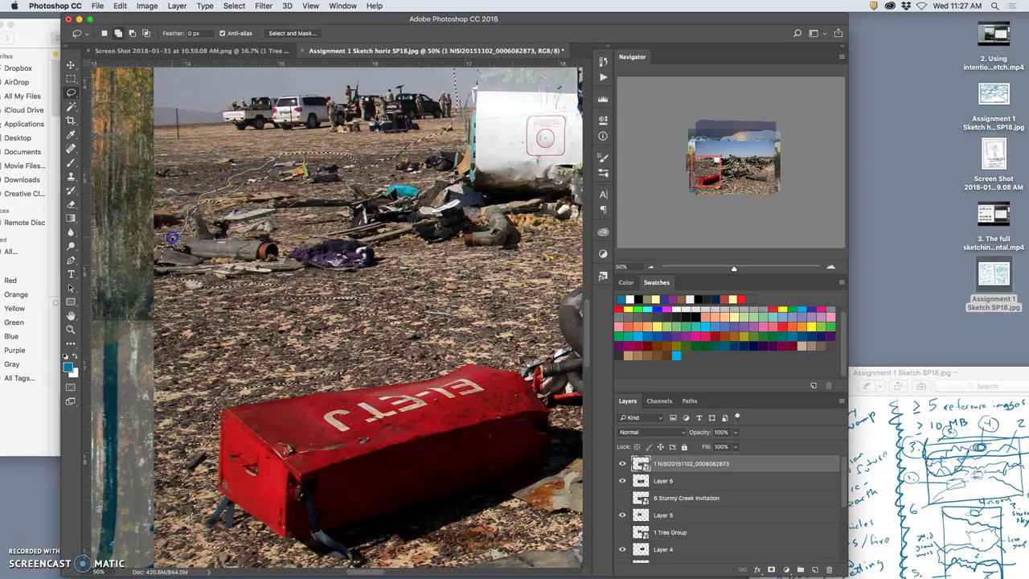
drag(184, 239, 186, 240)
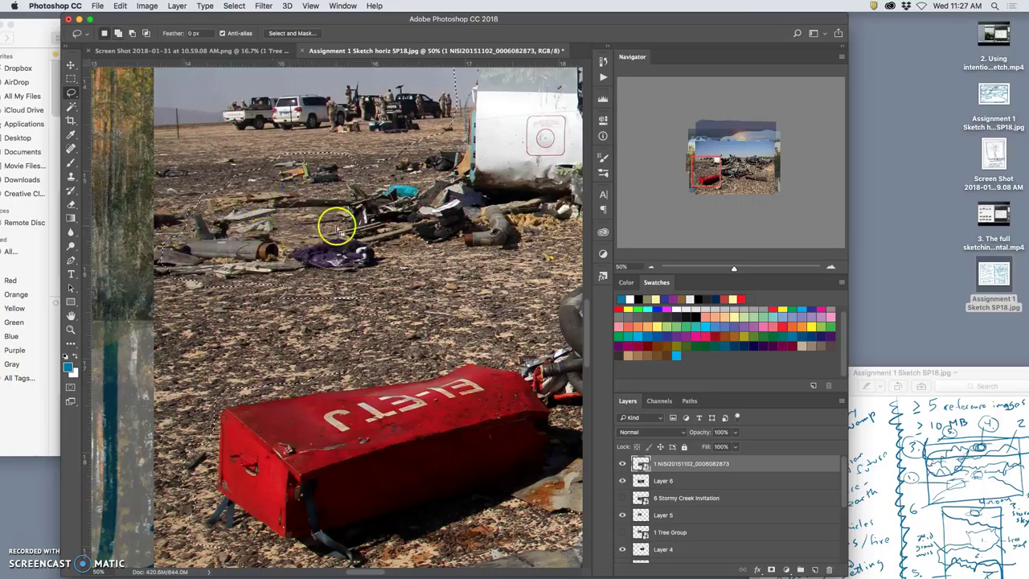
shift+click(456, 122)
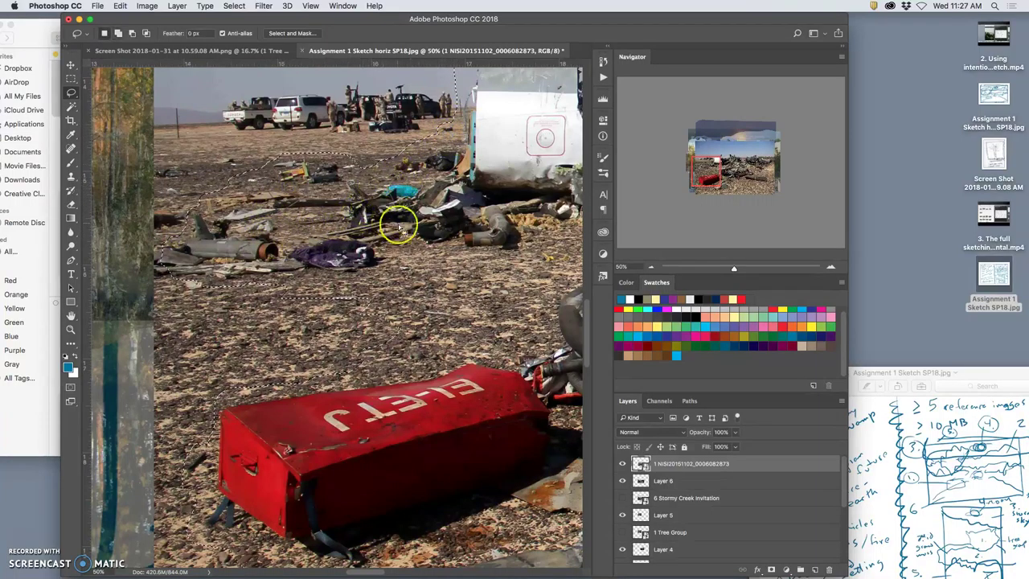
Copy the selected wreckage to its own layer, hide the 1 NISI debris photo, and zoom to inspect.
scroll(407, 225, down, 5)
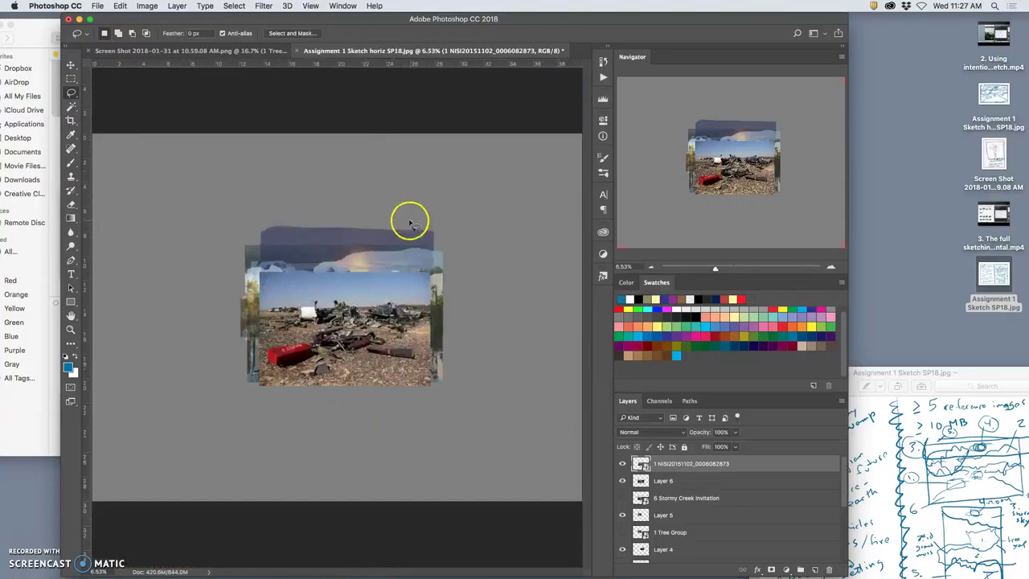
key(ctrl+j)
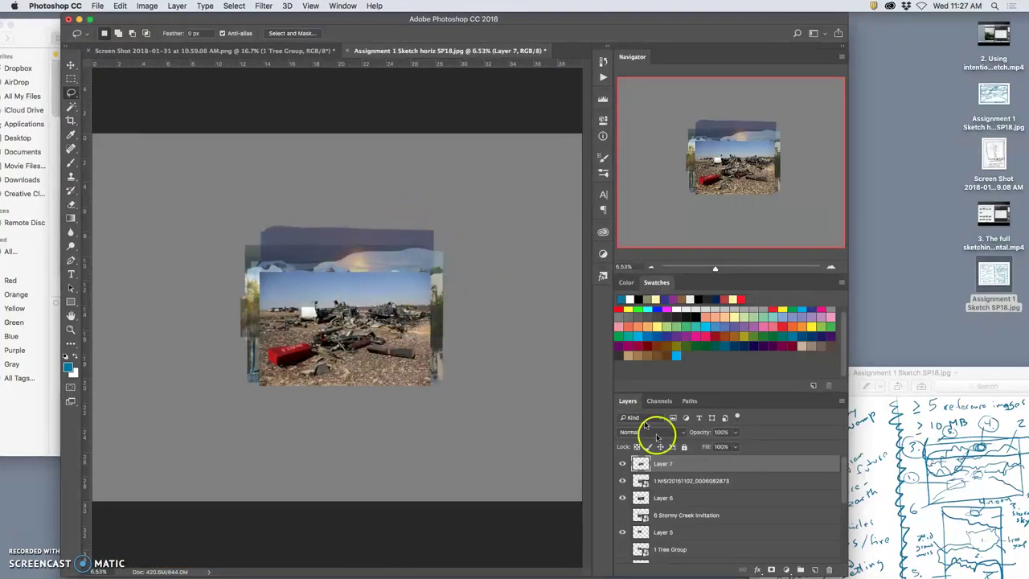
click(623, 481)
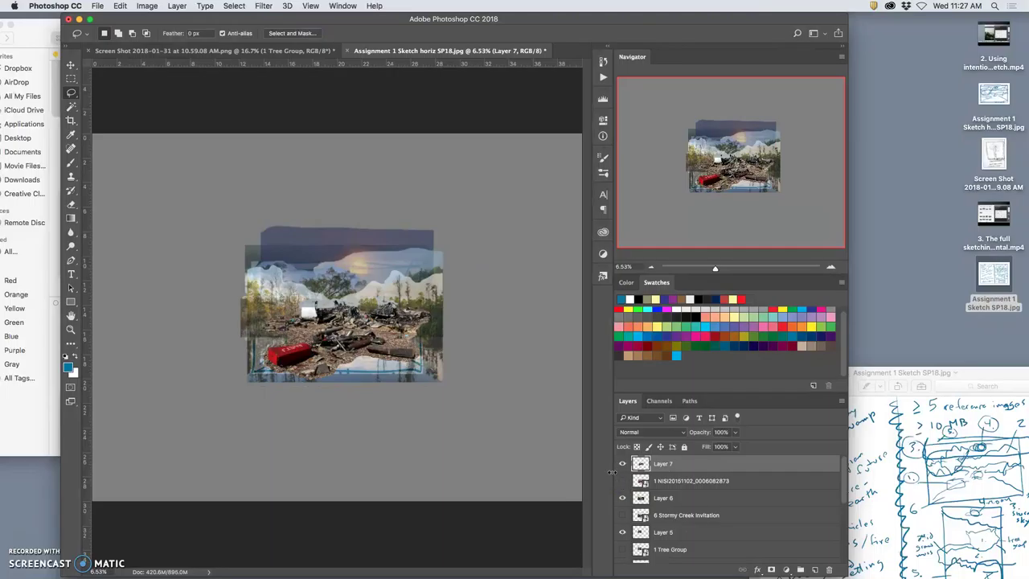
scroll(494, 402, up, 3)
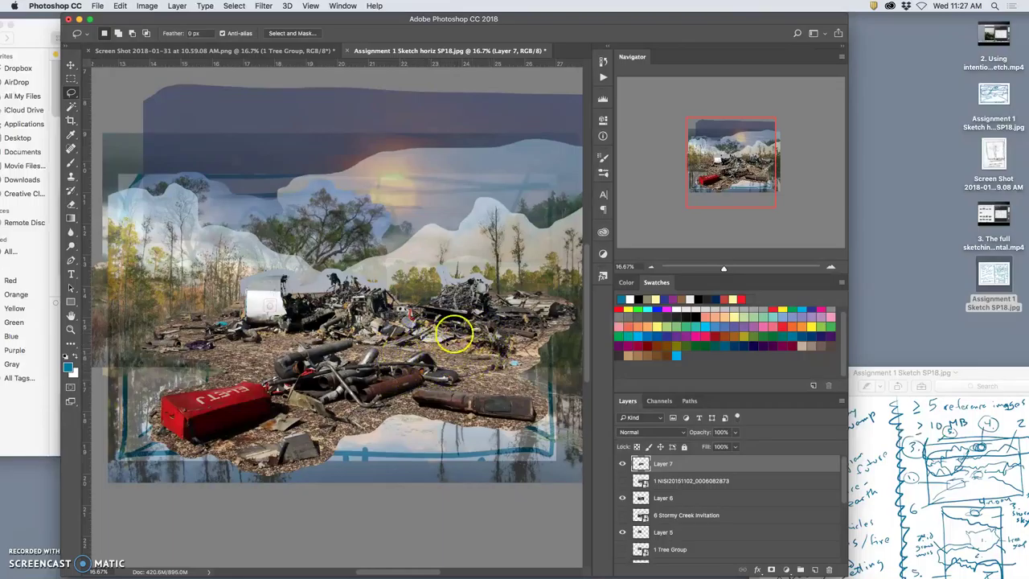
scroll(450, 333, down, 1)
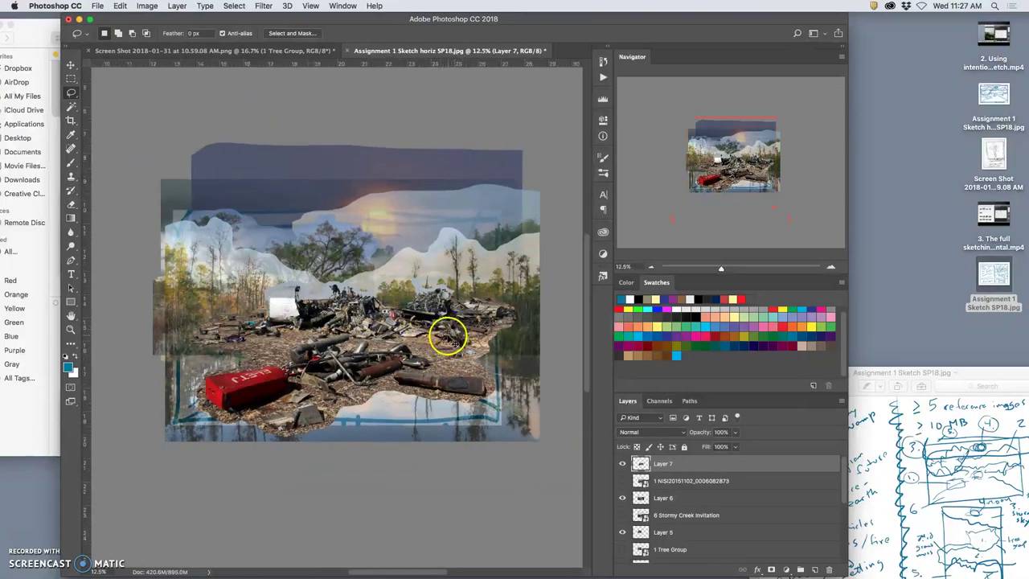
scroll(447, 336, down, 1)
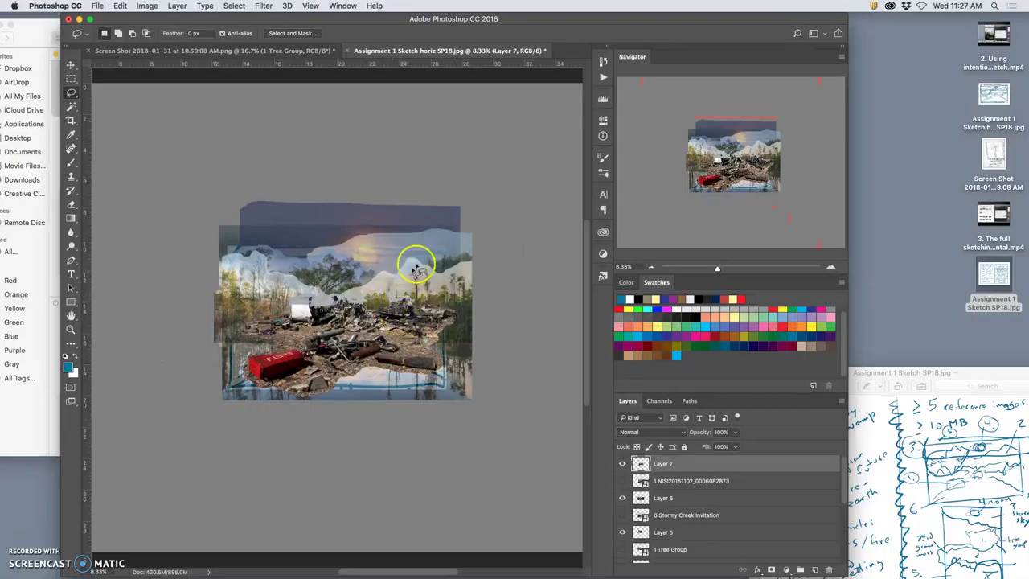
scroll(412, 292, up, 1)
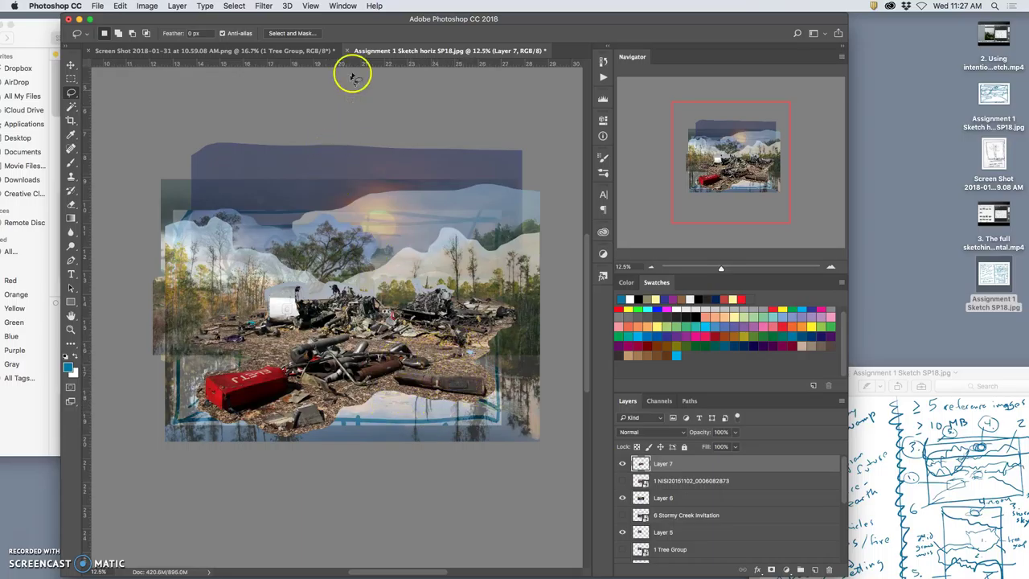
Drag cypress-canopy-lox-river-047.jpg from Finder's Green-tagged reference images onto the Photoshop canvas.
drag(366, 17, 628, 17)
click(249, 149)
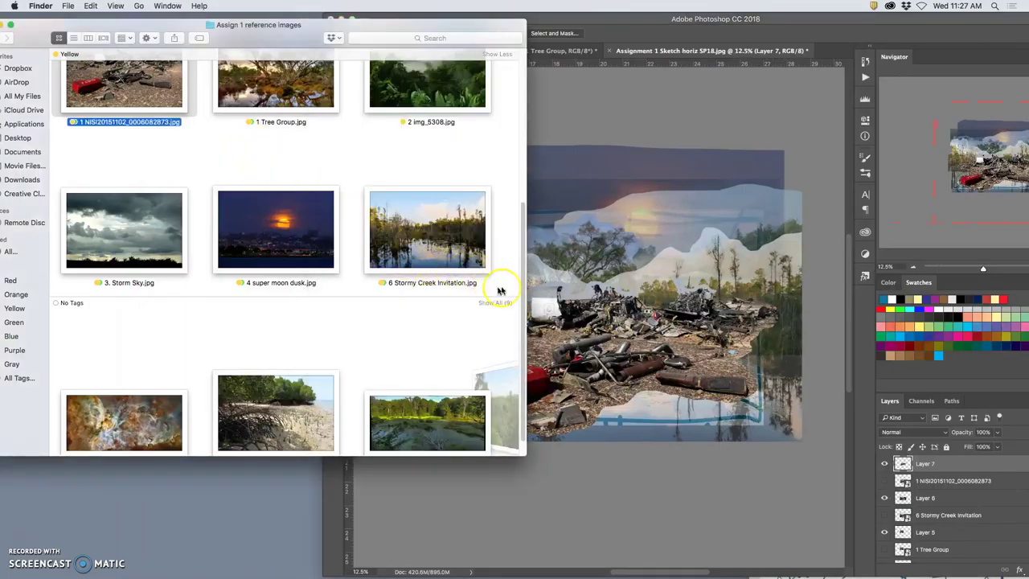
drag(523, 252, 532, 127)
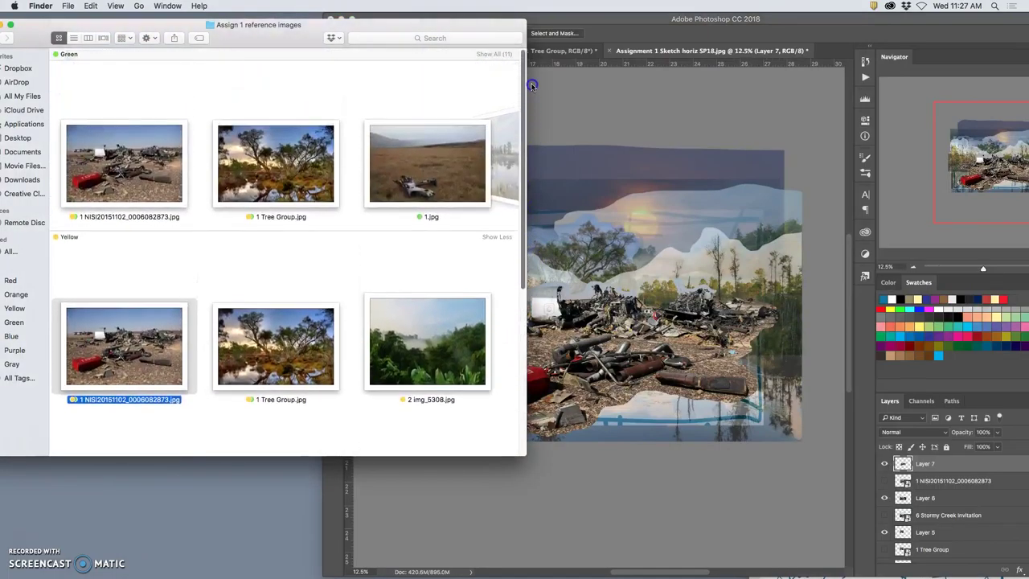
click(493, 55)
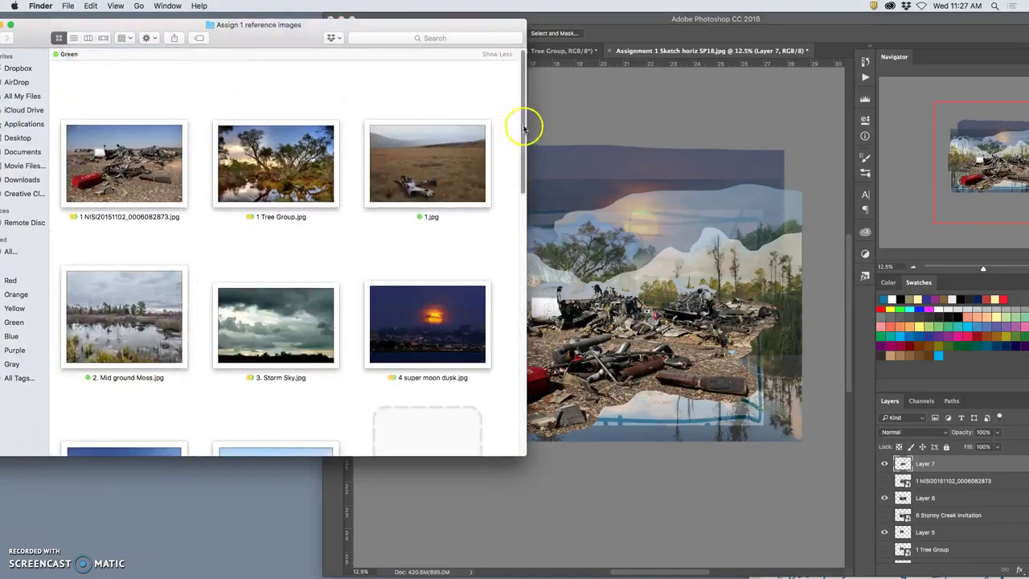
scroll(521, 153, down, 5)
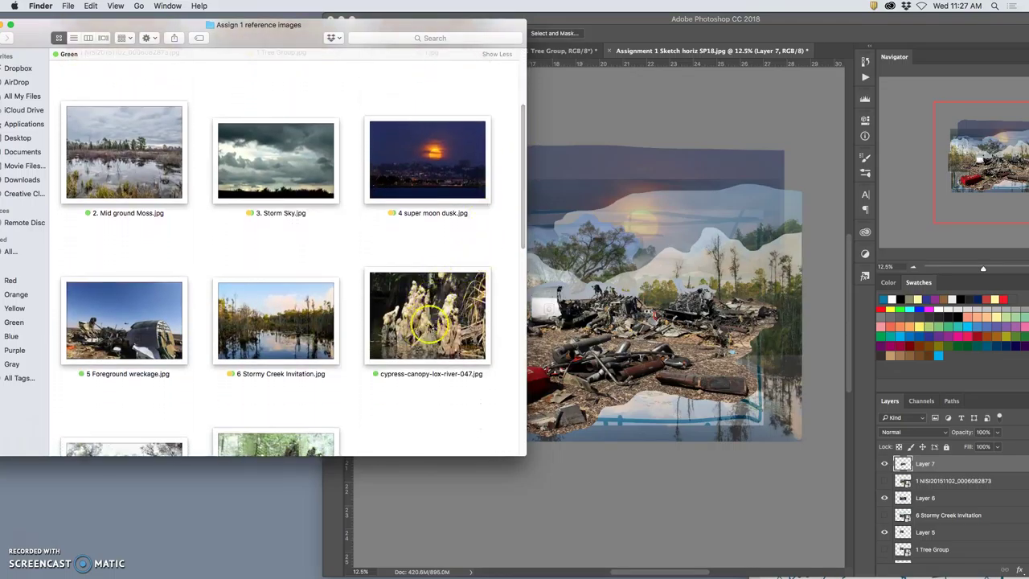
drag(432, 325, 613, 339)
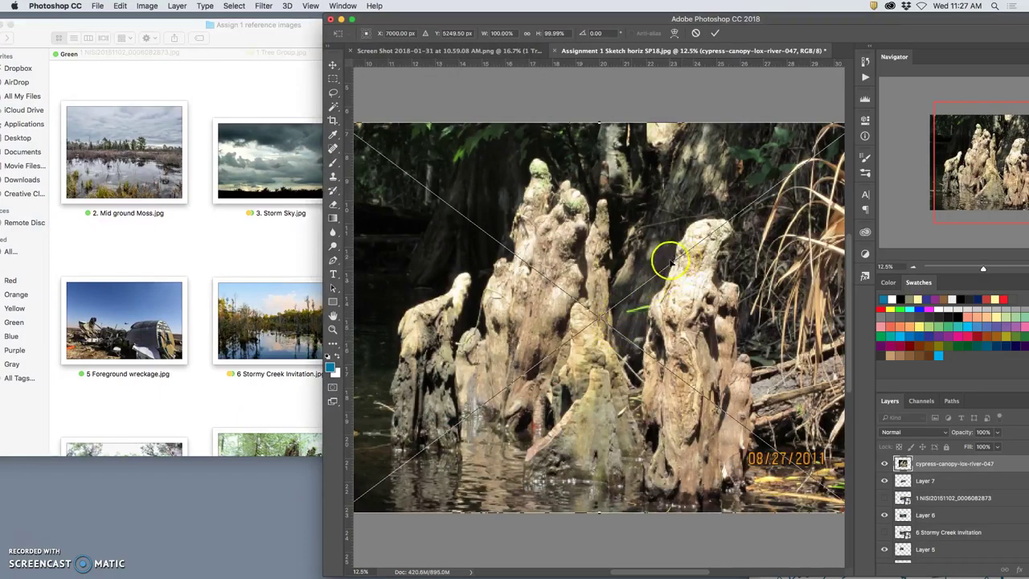
Scale the cypress photo down, place it at the lower right, and flip it horizontally.
key(super+minus)
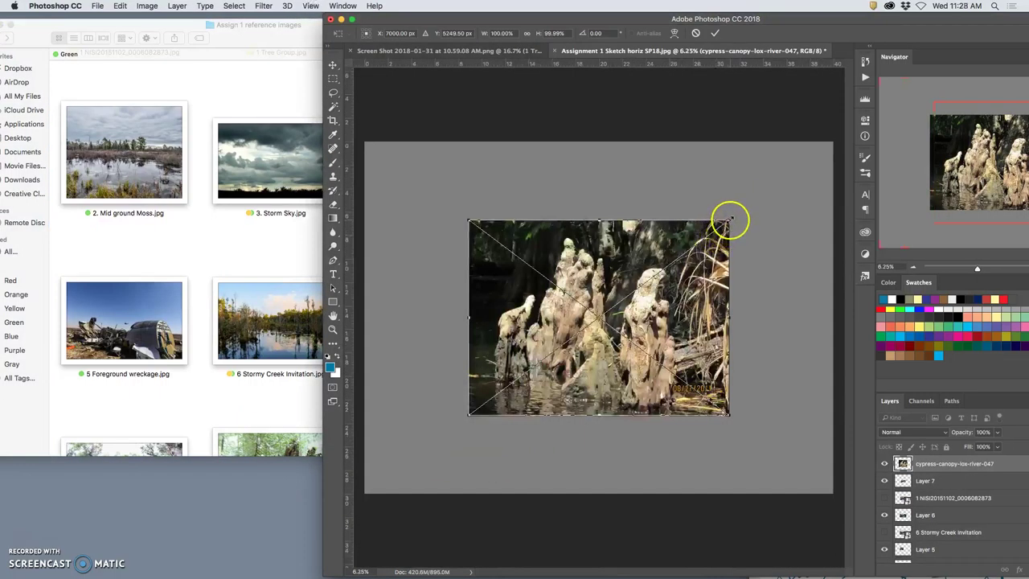
drag(728, 222, 636, 291)
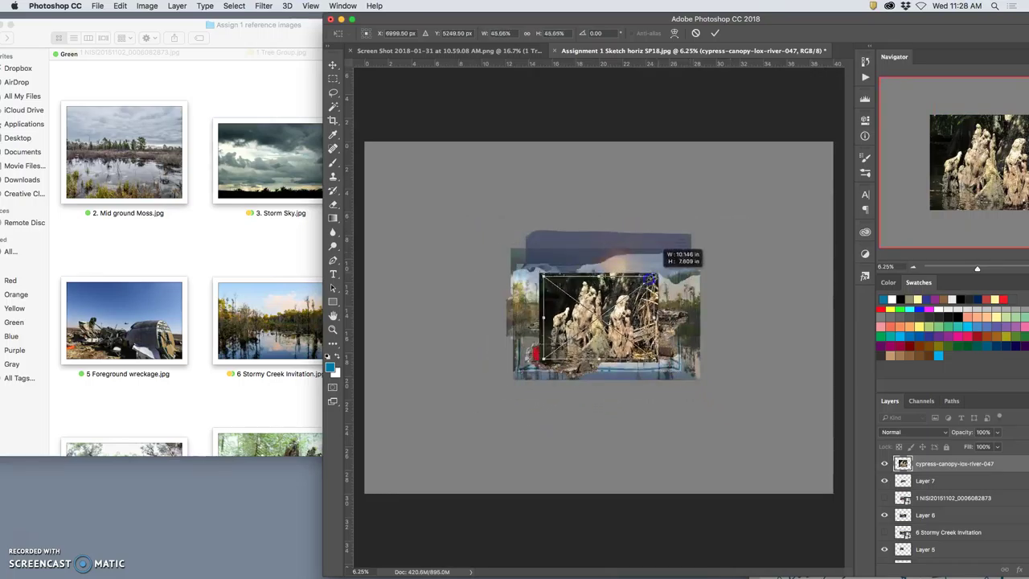
drag(613, 325, 666, 359)
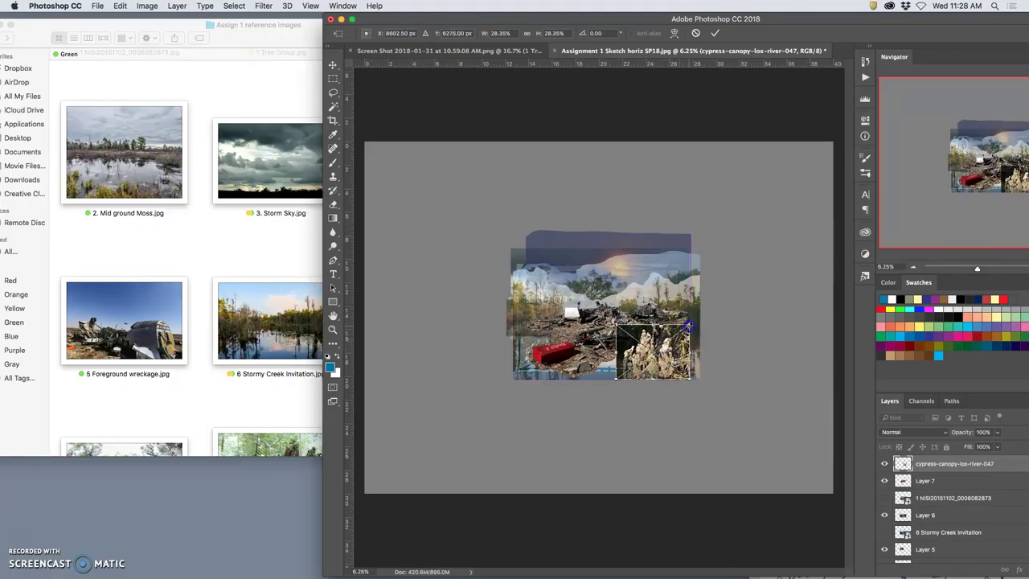
mouse_move(689, 326)
mouse_down()
mouse_move(701, 317)
mouse_move(686, 328)
mouse_up()
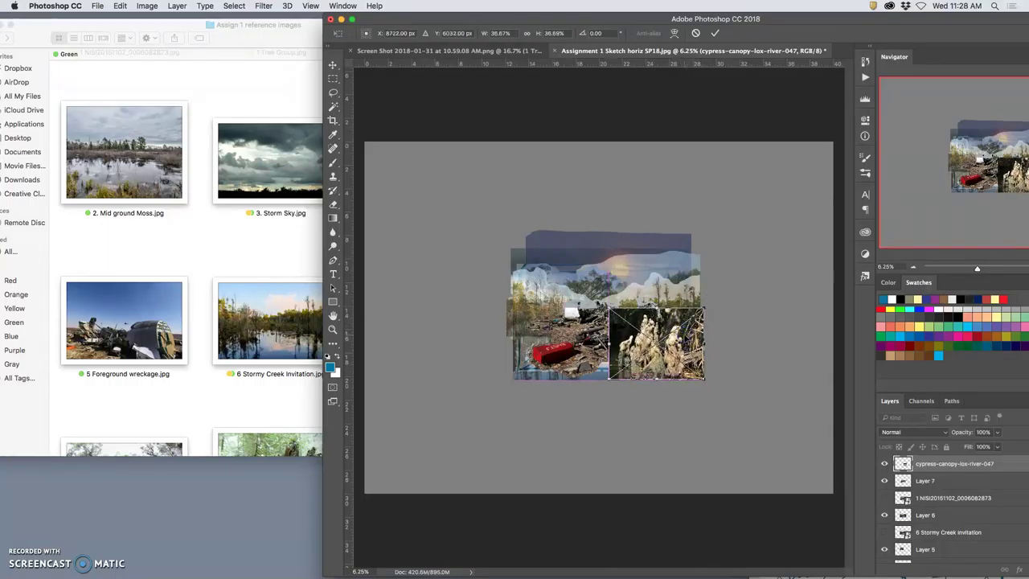
right_click(663, 328)
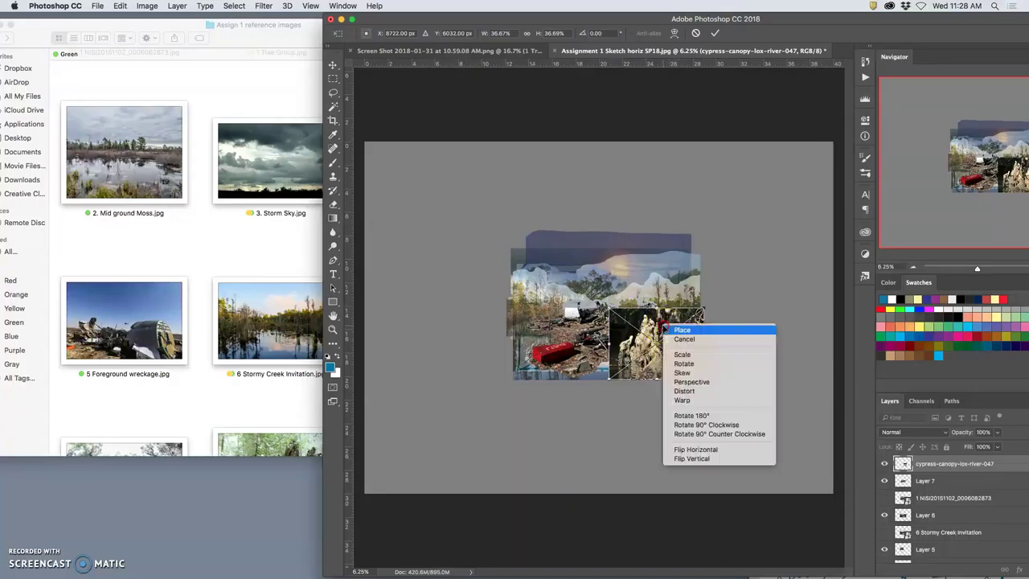
click(682, 448)
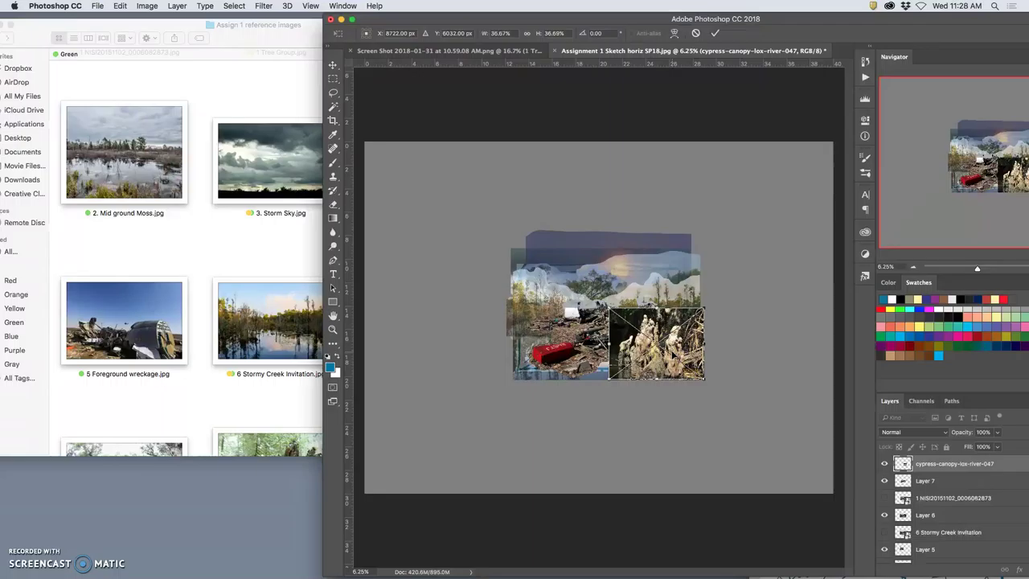
Commit the mirrored cypress-knees photo's size and lower-right position, then zoom in on it.
key(Return)
scroll(636, 346, up, 2)
scroll(636, 347, up, 1)
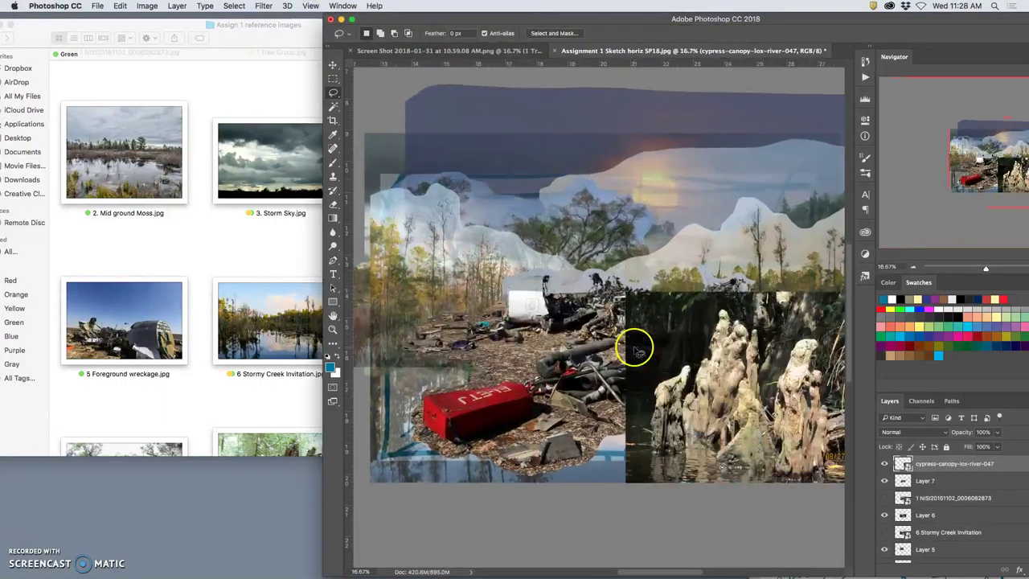
scroll(612, 329, up, 1)
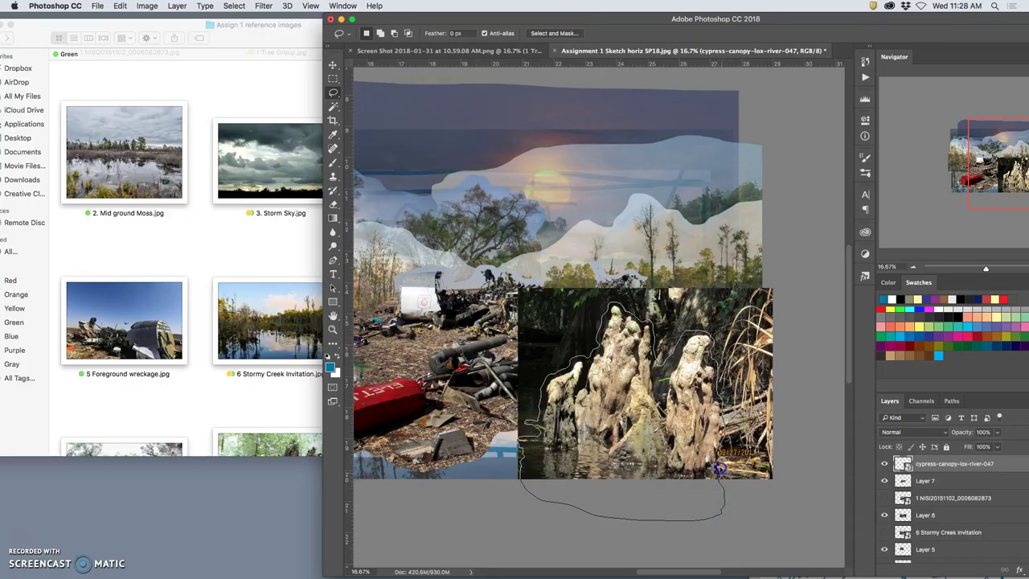
Finish the lasso around the cypress knees, copy them to a new layer, and hide the original photo.
drag(716, 457, 718, 455)
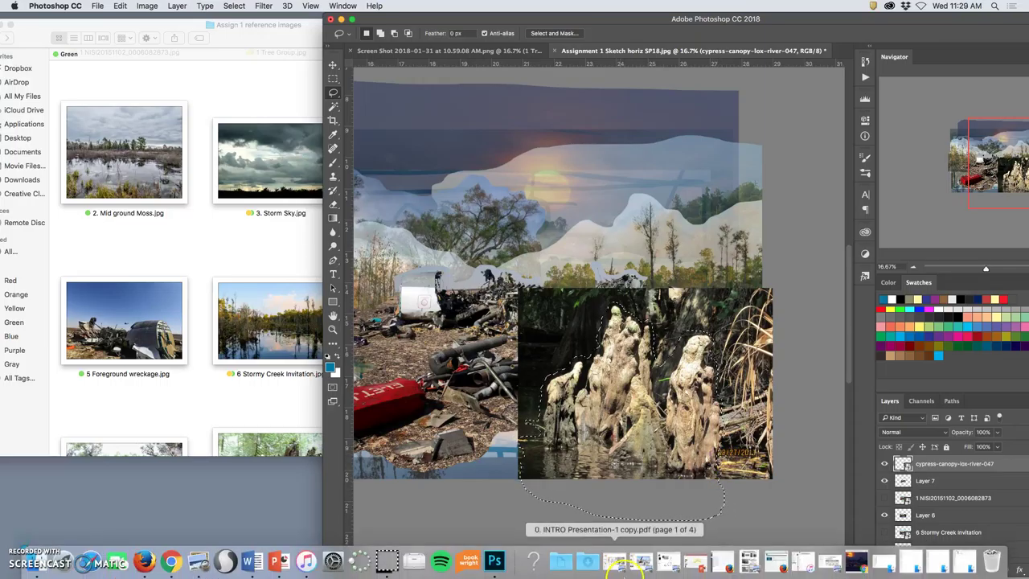
key(super+j)
click(884, 480)
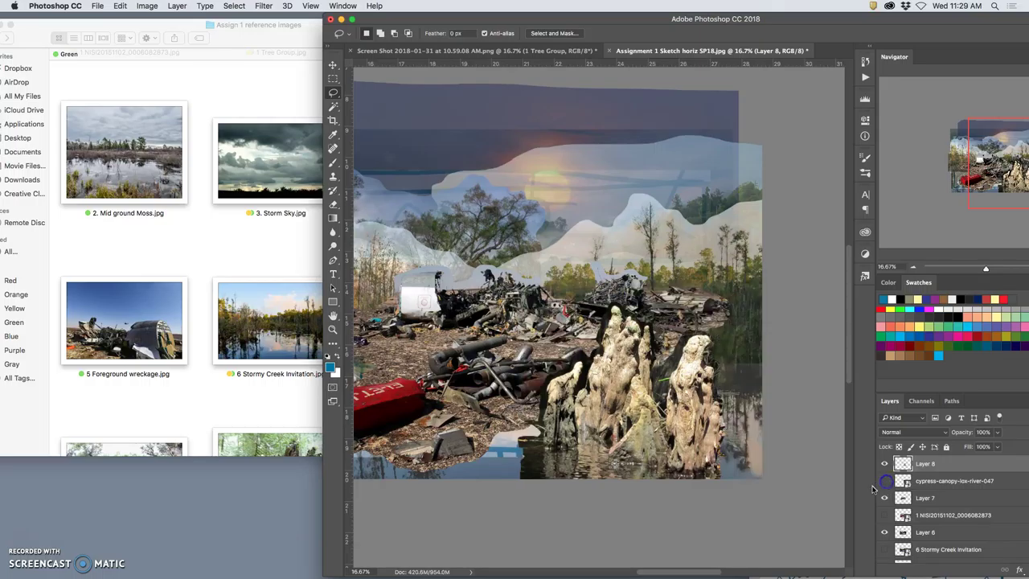
key(super+minus)
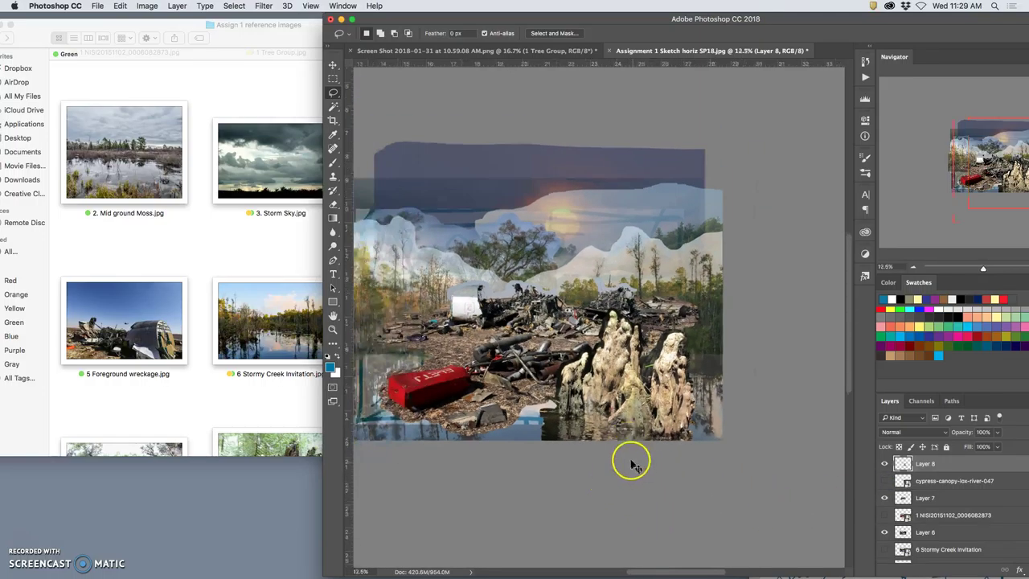
key(super+minus)
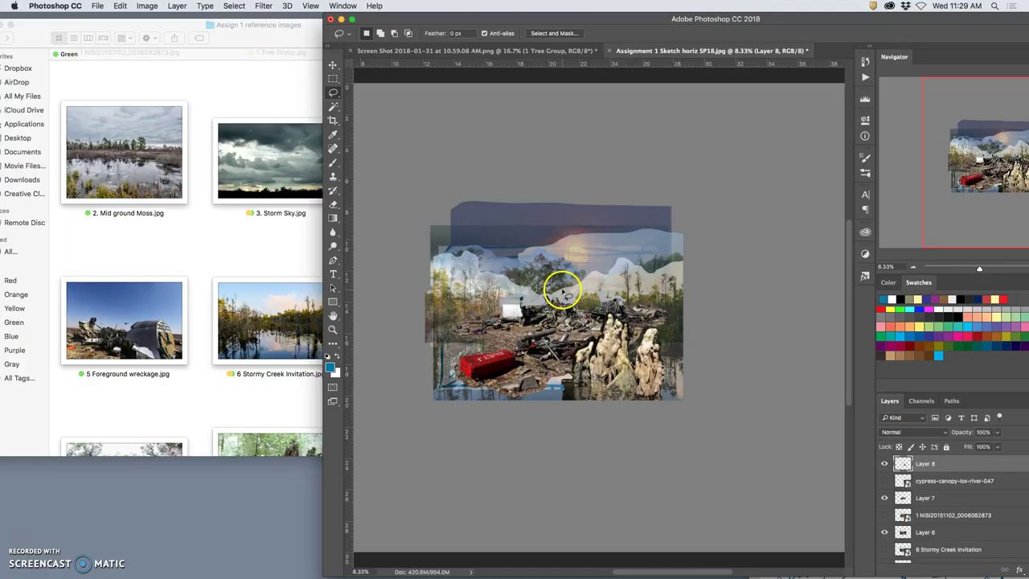
key(super+equal)
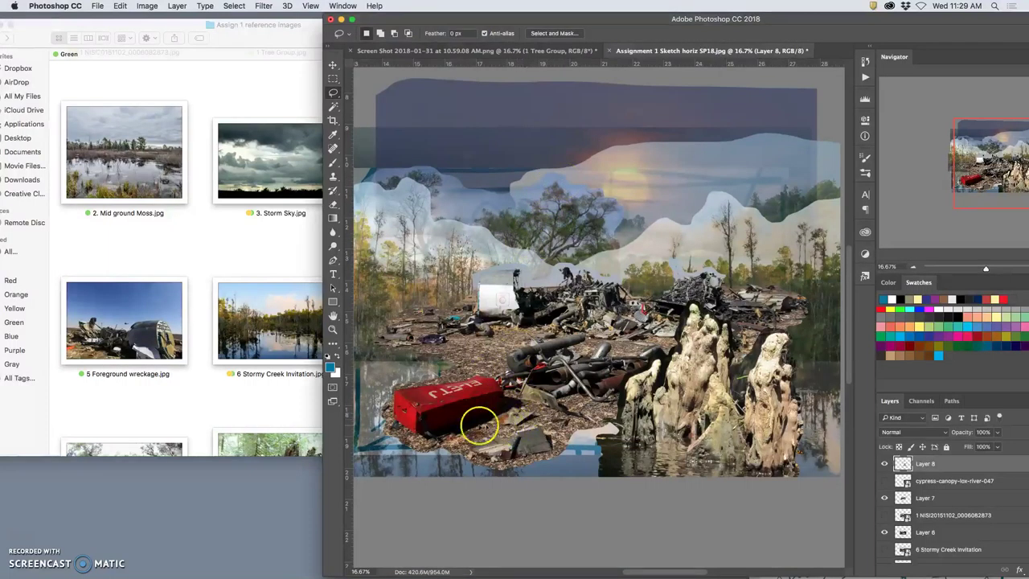
Drag image15.jpg from Finder into the collage and shrink the twisted-roots photo by its corner.
click(264, 408)
drag(525, 180, 523, 211)
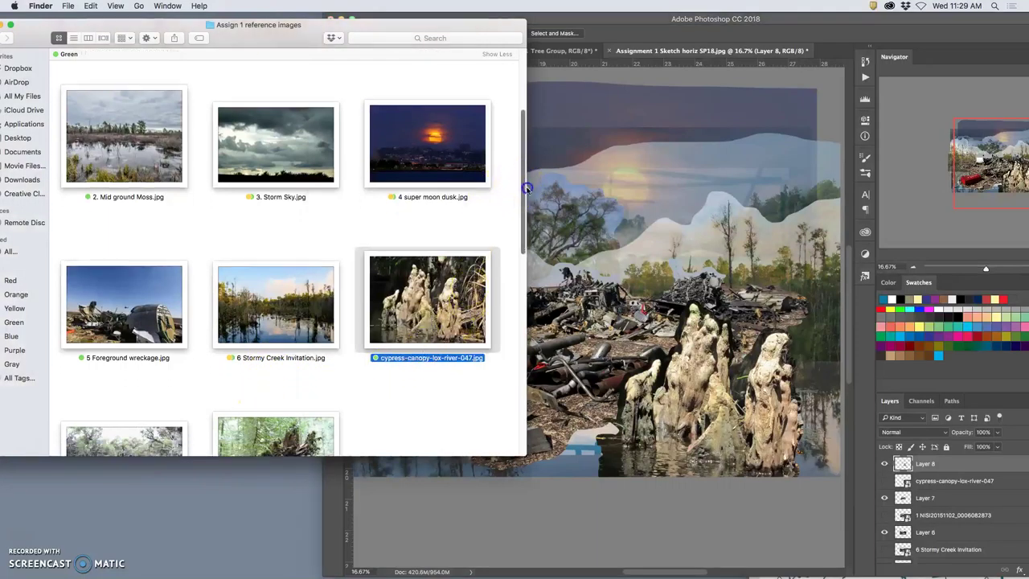
scroll(523, 211, down, 3)
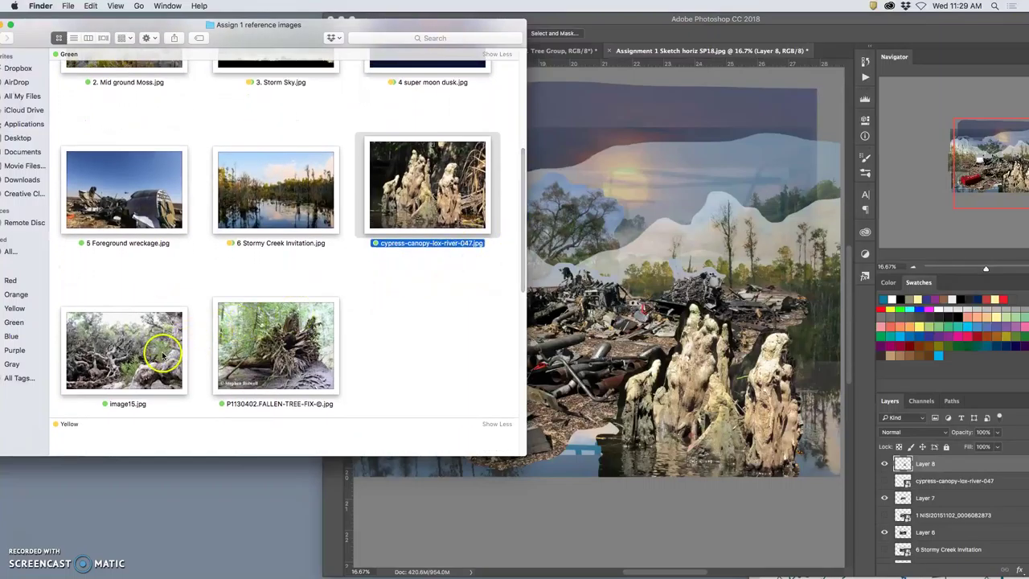
drag(161, 353, 633, 300)
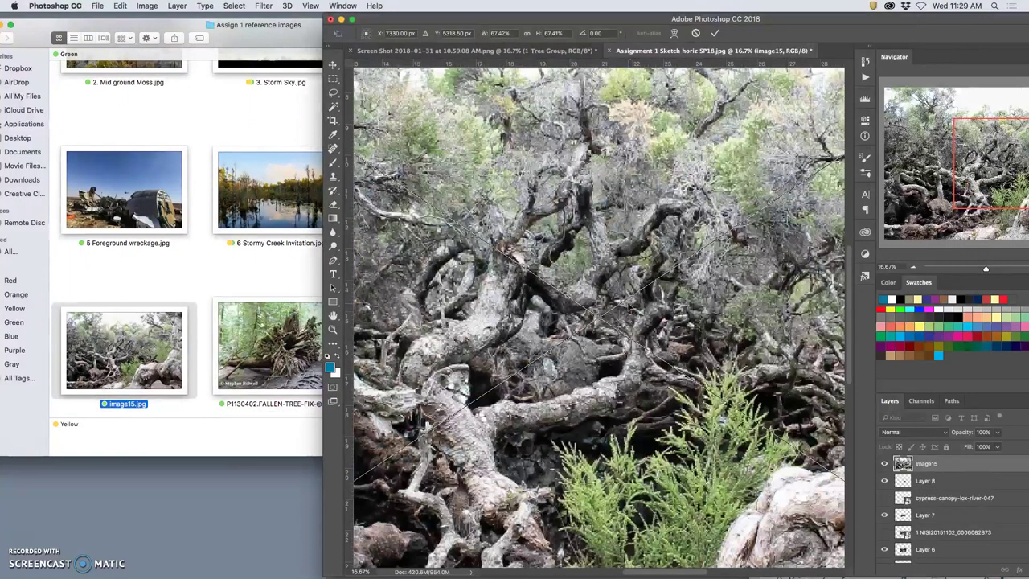
key(super+minus)
key(super+minus)
key(super+minus)
key(super+minus)
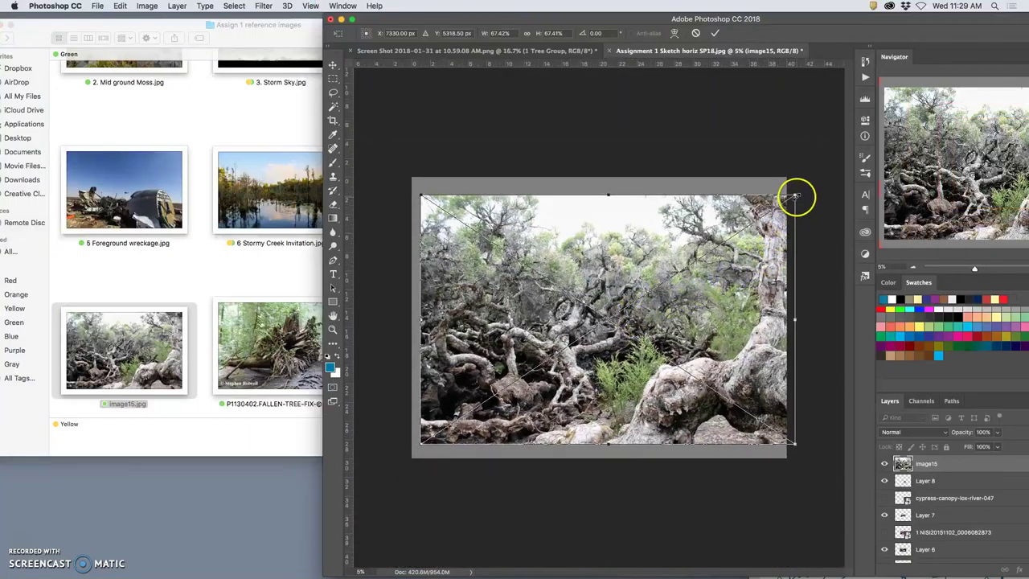
drag(794, 197, 567, 324)
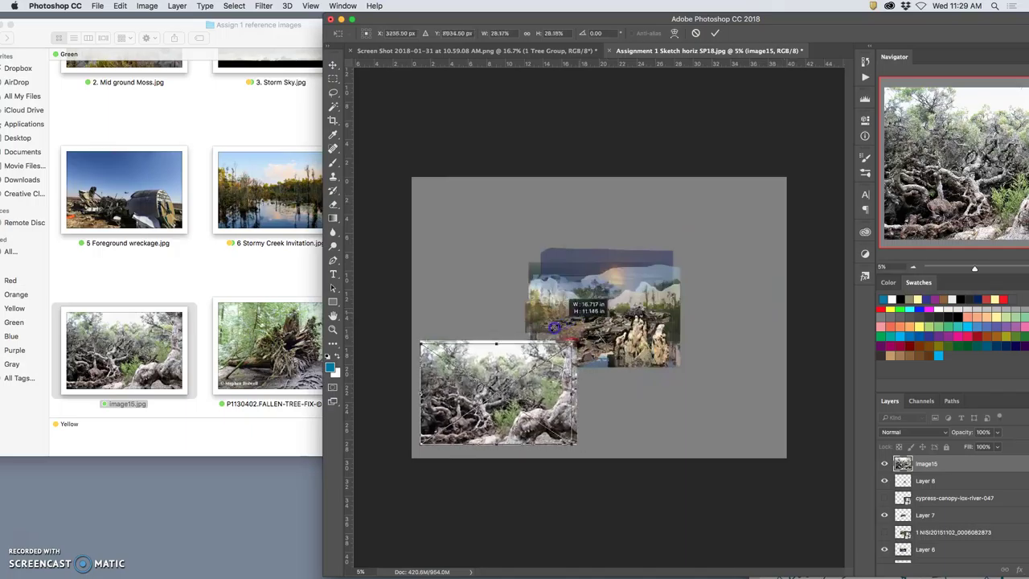